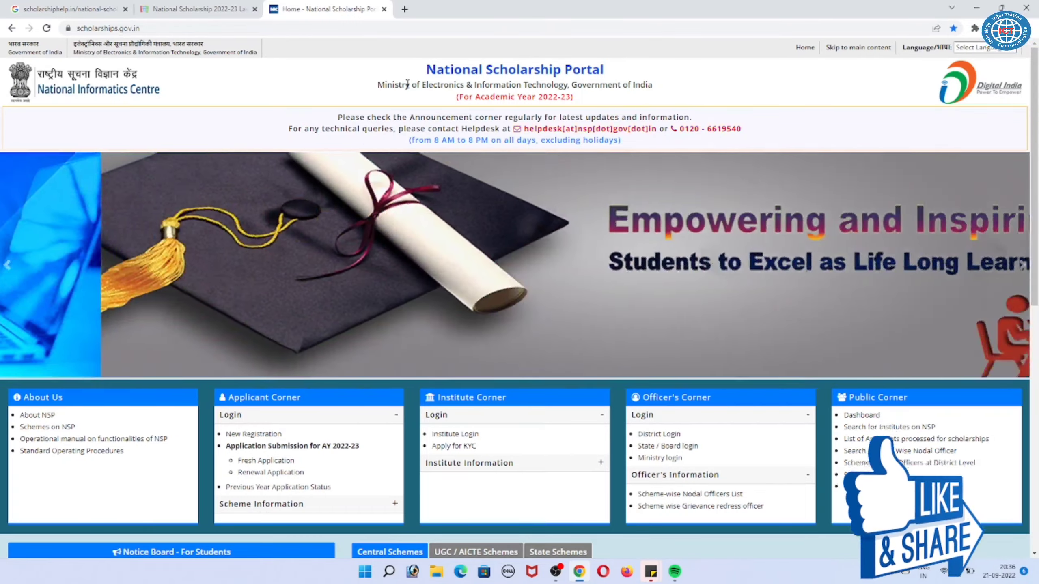
triple_click(408, 84)
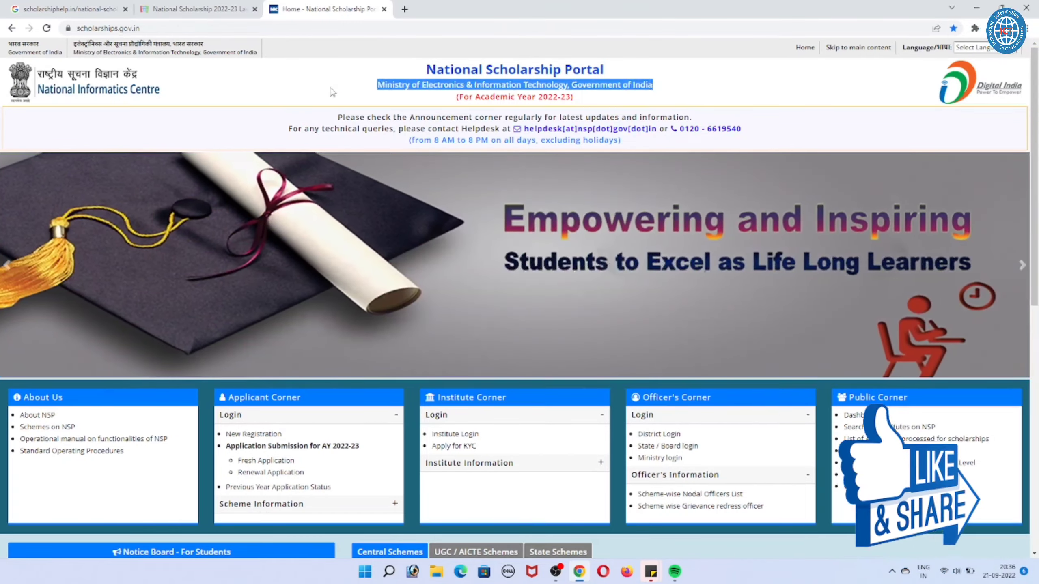
left_click(369, 155)
scroll(398, 182, "down", 3)
scroll(399, 182, "down", 4)
scroll(198, 72, "up", 7)
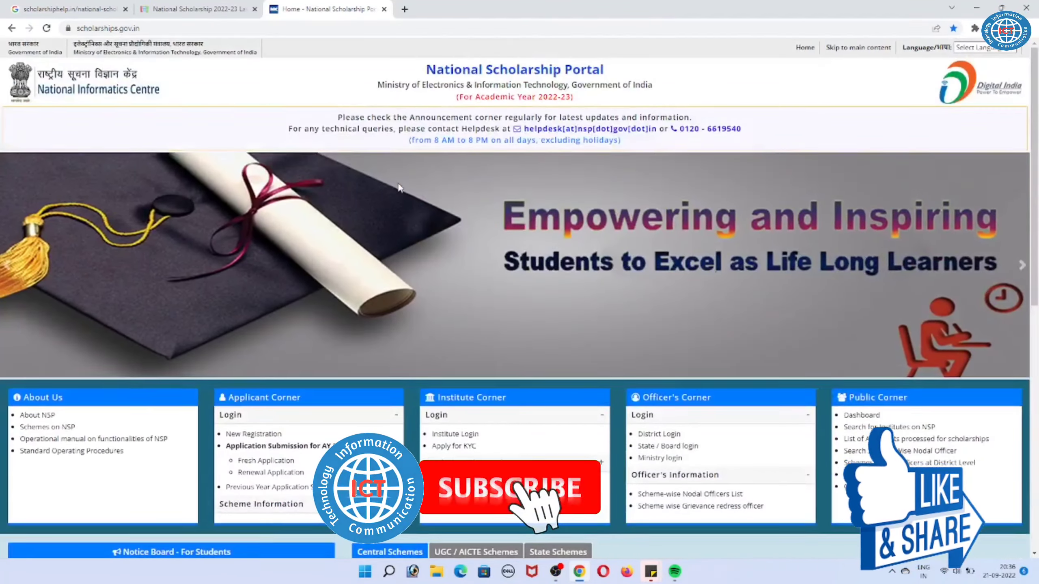
key("ctrl+l")
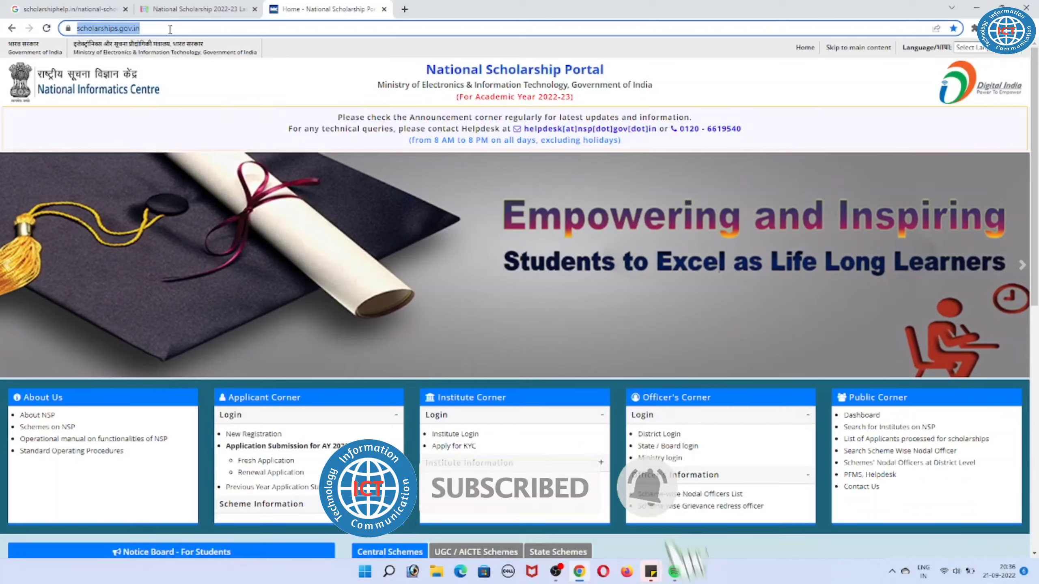
key("Return")
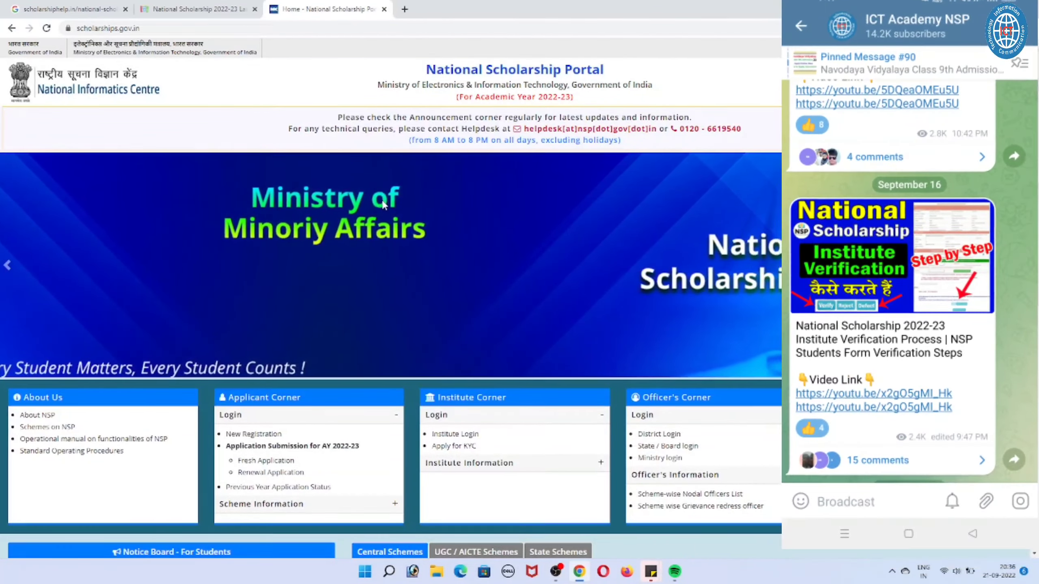
left_click_drag(428, 69, 604, 69)
left_click(346, 131)
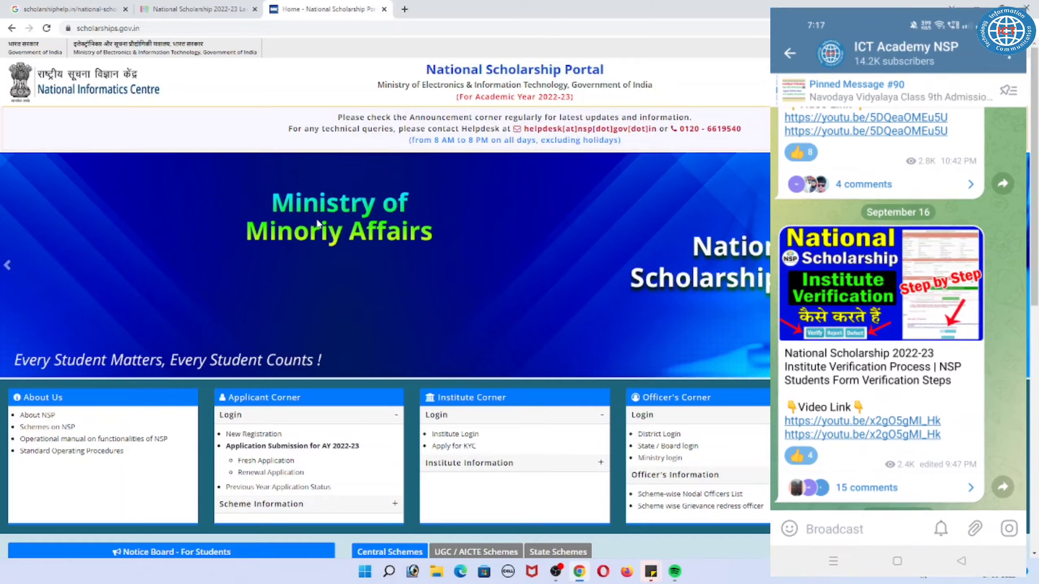
scroll(311, 223, "down", 10)
scroll(320, 225, "up", 9)
scroll(320, 225, "up", 2)
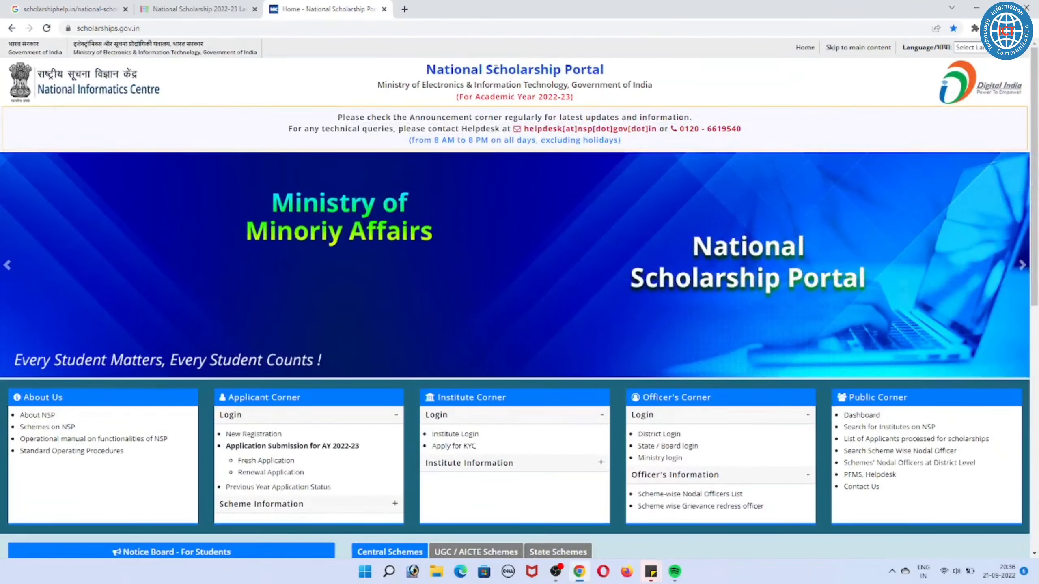
triple_click(494, 70)
left_click(413, 95)
triple_click(413, 95)
left_click(332, 99)
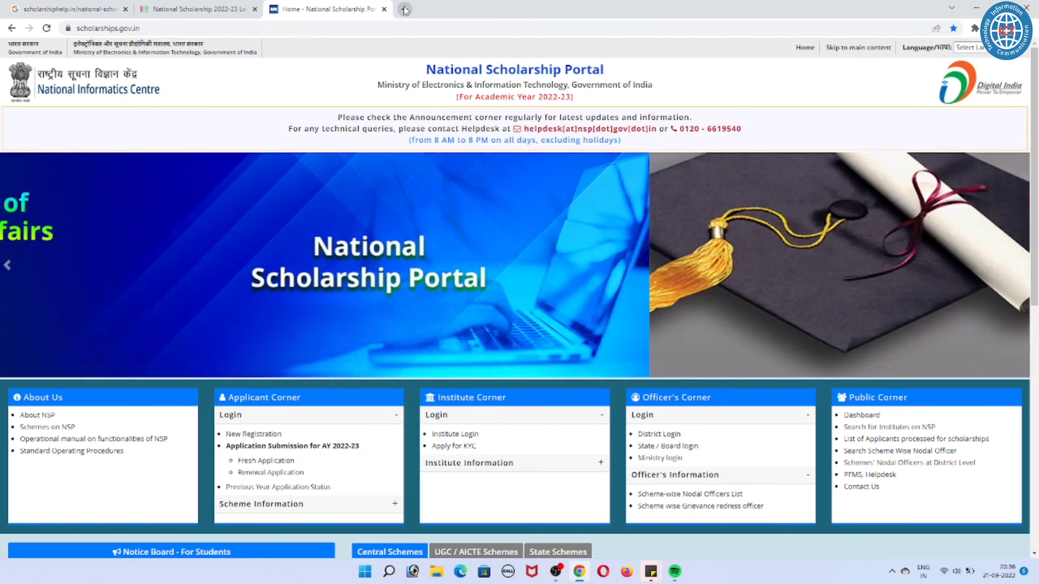
left_click(405, 10)
type("google.com")
Search Google for 'NSP' and open the 'National Scholarship Portal: Home' result.
key("Return")
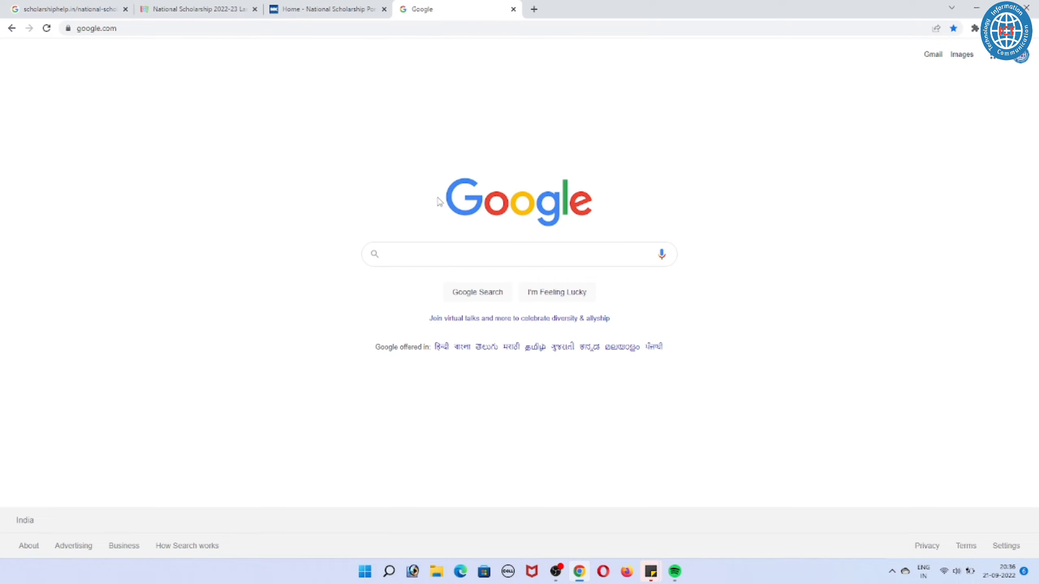
type("NSP")
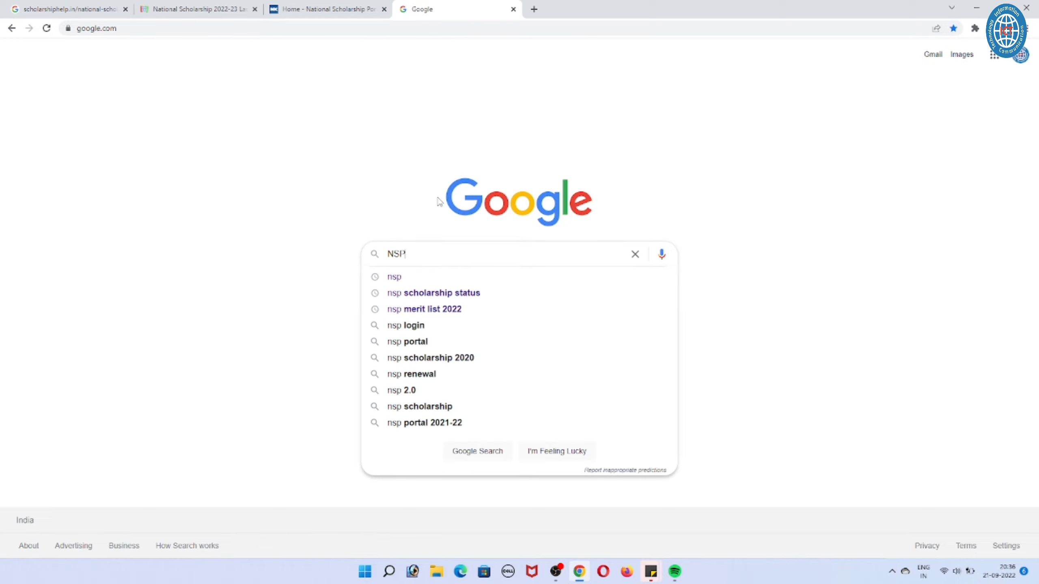
key("Return")
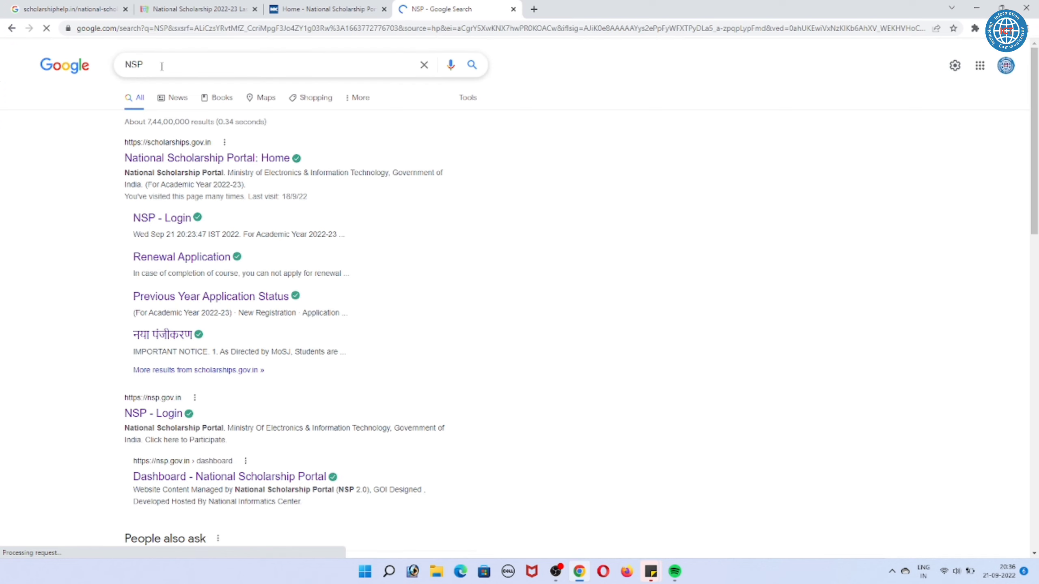
left_click(184, 160)
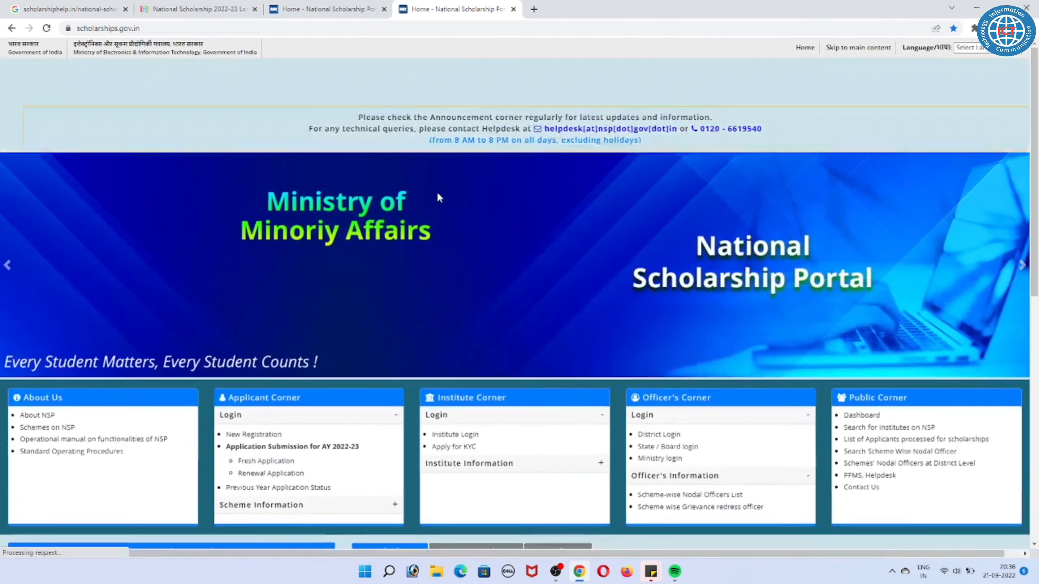
double_click(462, 75)
left_click(463, 75)
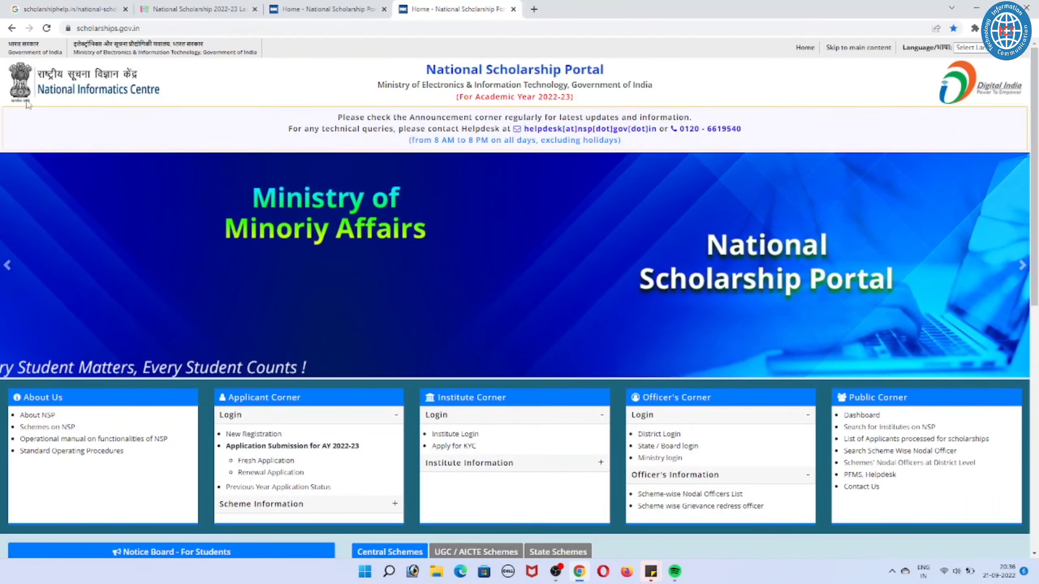
scroll(551, 222, "down", 3)
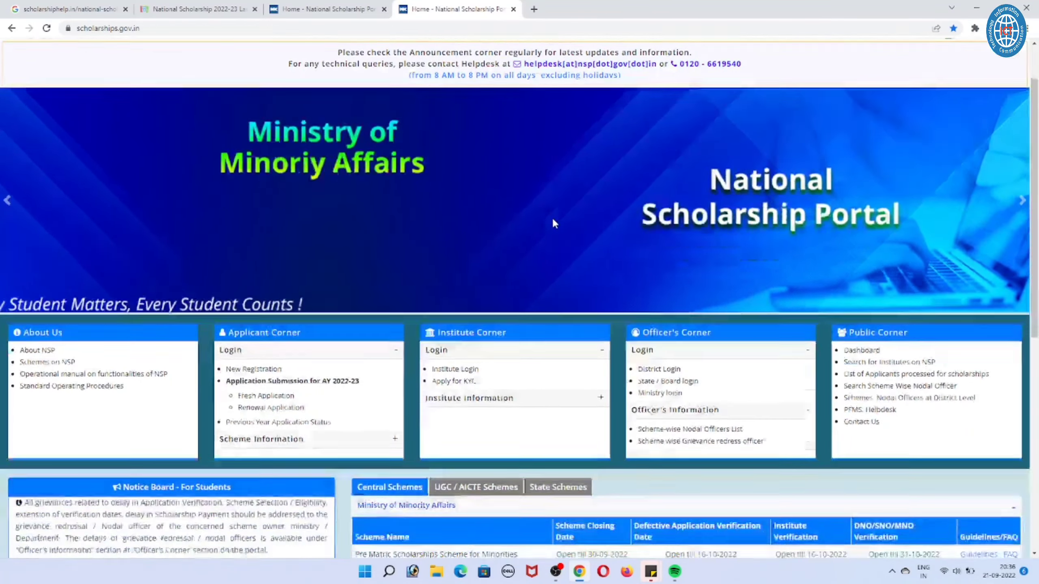
scroll(552, 221, "up", 3)
scroll(552, 223, "down", 6)
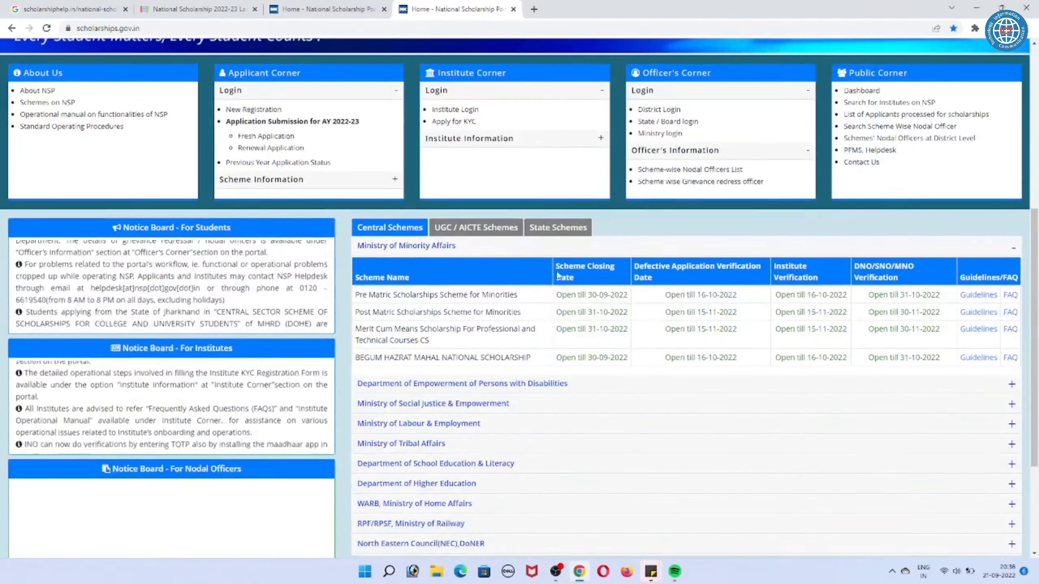
left_click(557, 227)
scroll(478, 164, "down", 3)
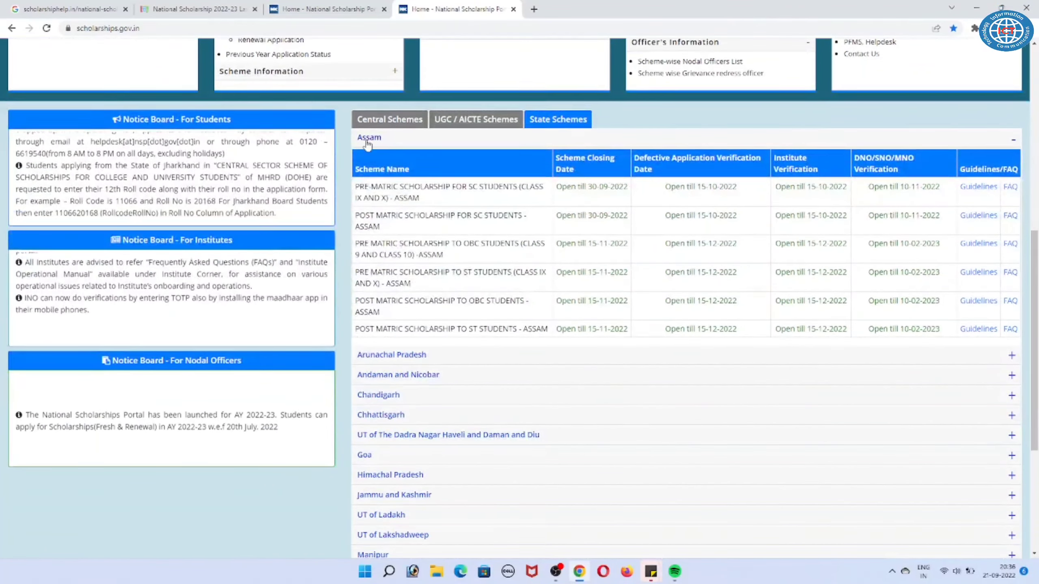
left_click(479, 138)
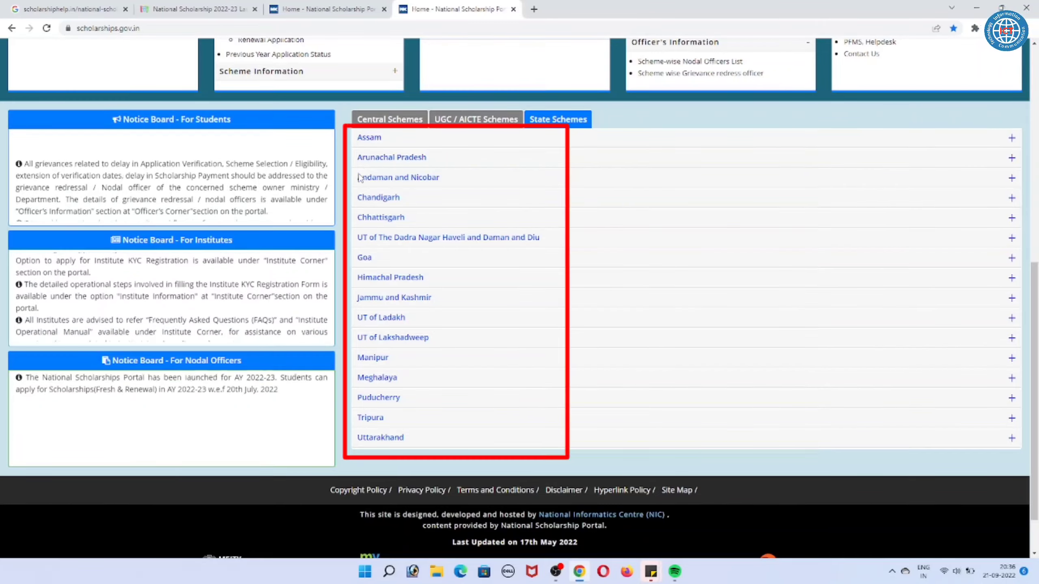
scroll(353, 188, "up", 3)
scroll(354, 188, "down", 3)
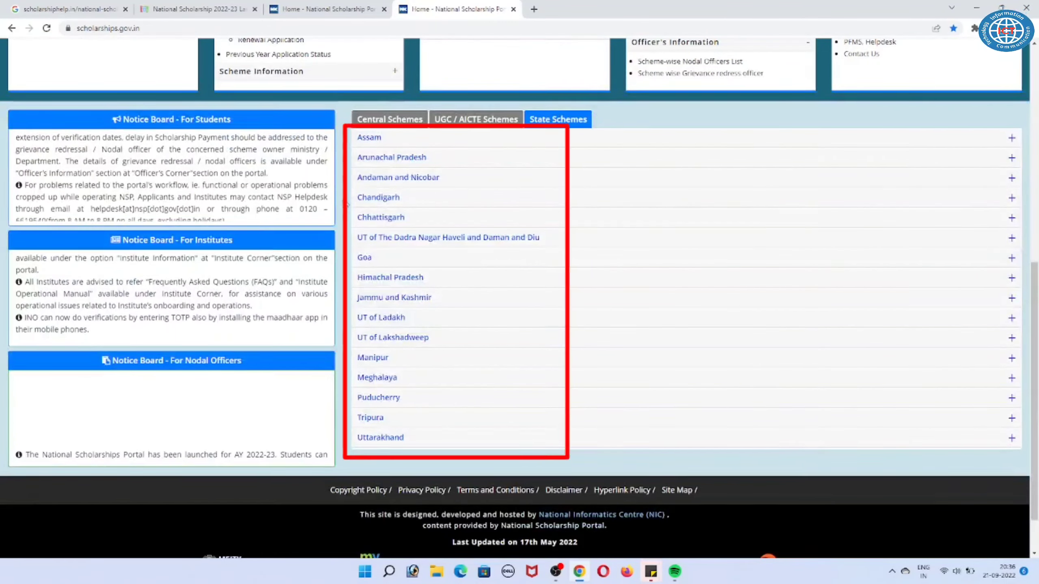
left_click(386, 120)
scroll(325, 153, "up", 9)
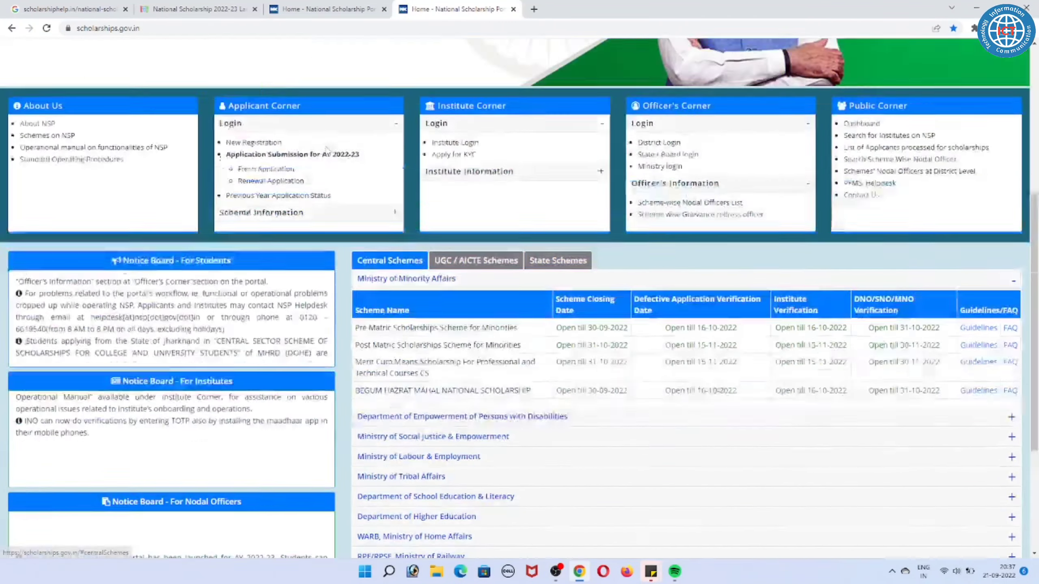
scroll(356, 163, "down", 5)
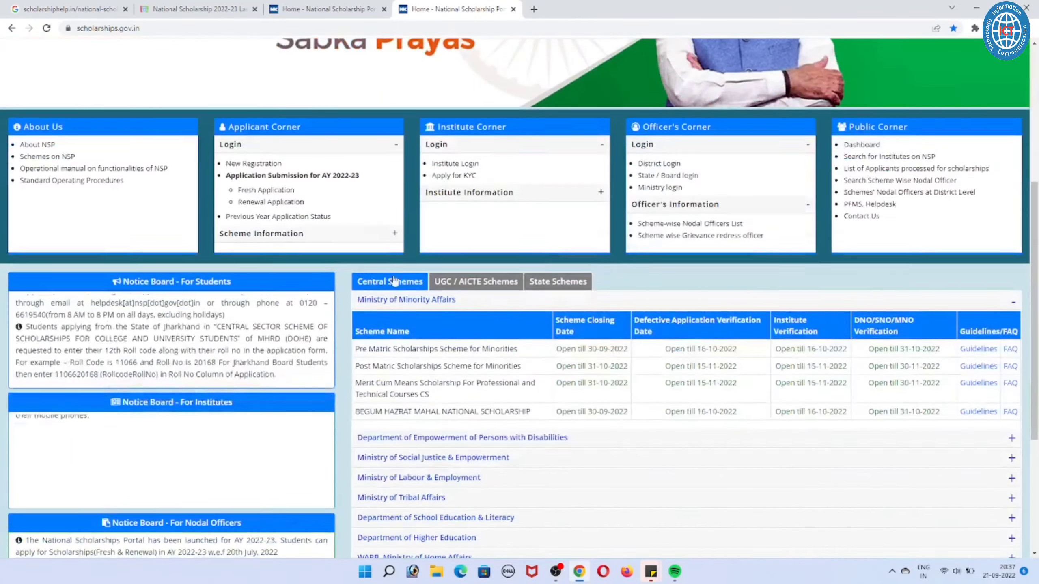
left_click(390, 286)
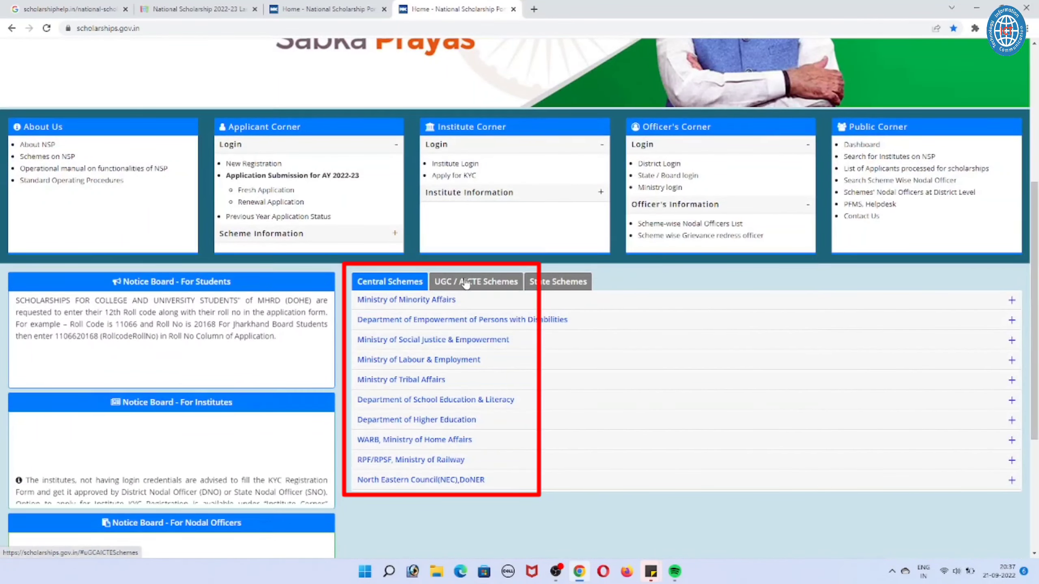
left_click(450, 282)
left_click(405, 289)
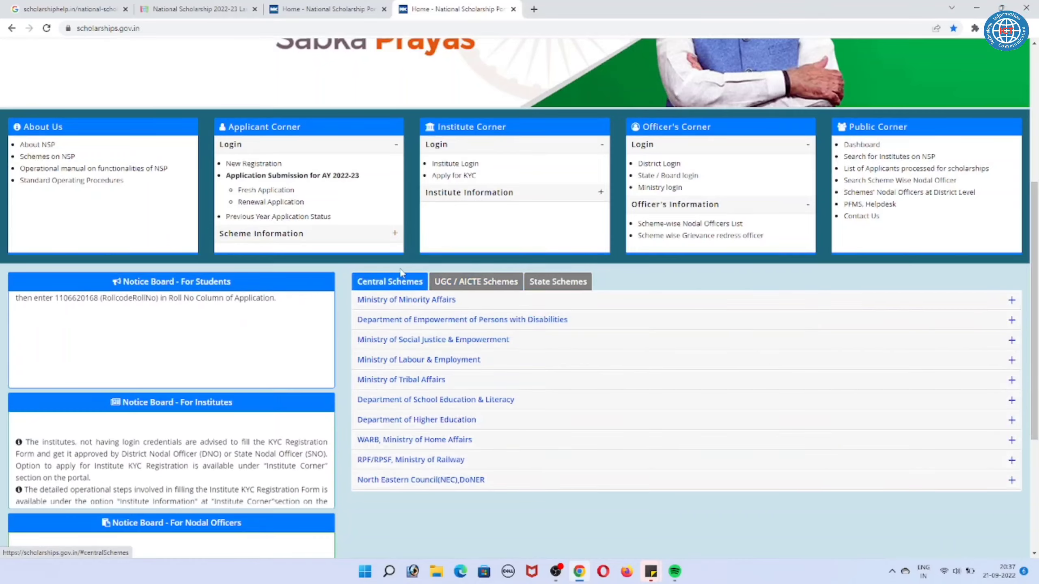
scroll(403, 283, "up", 5)
left_click_drag(485, 82, 427, 71)
left_click(319, 96)
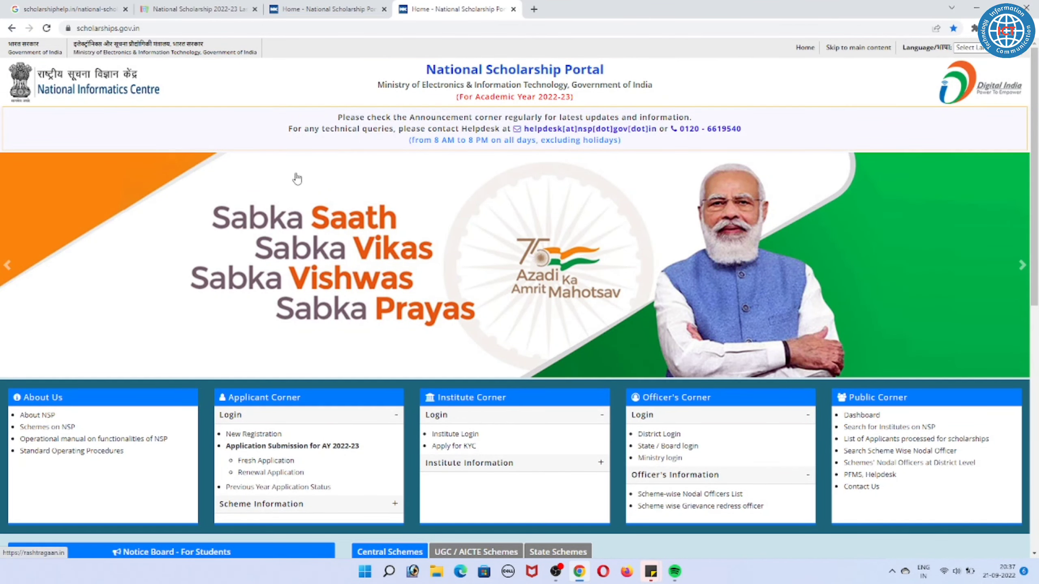
Scroll the portal home page, highlighting the portal heading and the Fresh Application link.
scroll(328, 177, "down", 4)
scroll(450, 123, "up", 4)
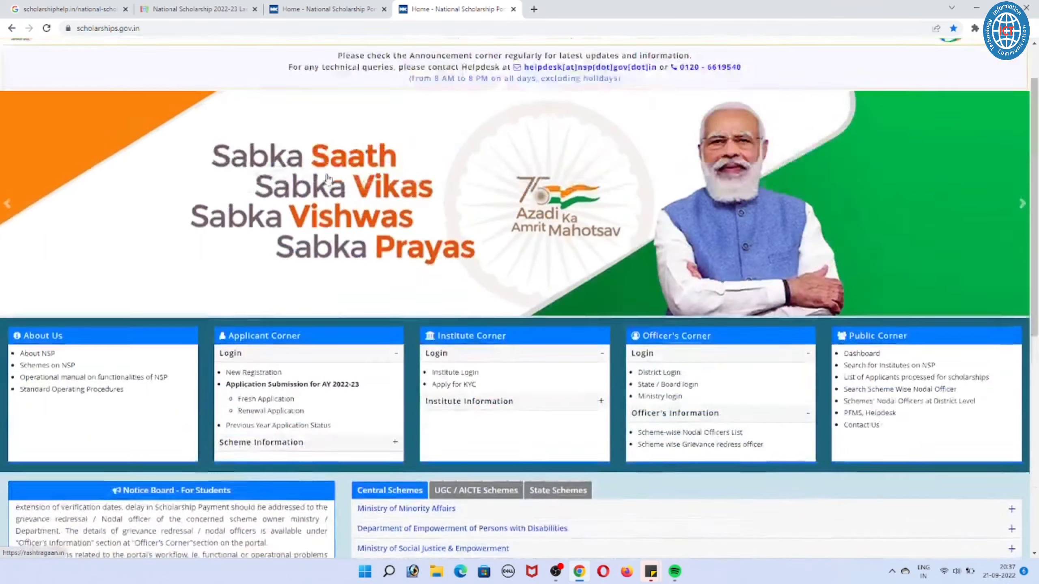
triple_click(496, 69)
left_click(323, 90)
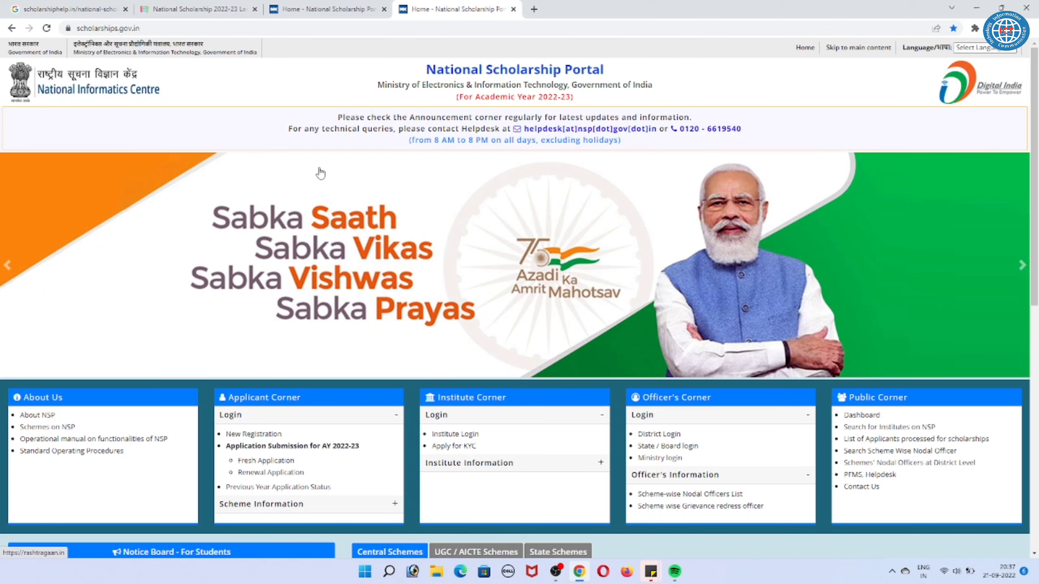
scroll(298, 209, "down", 2)
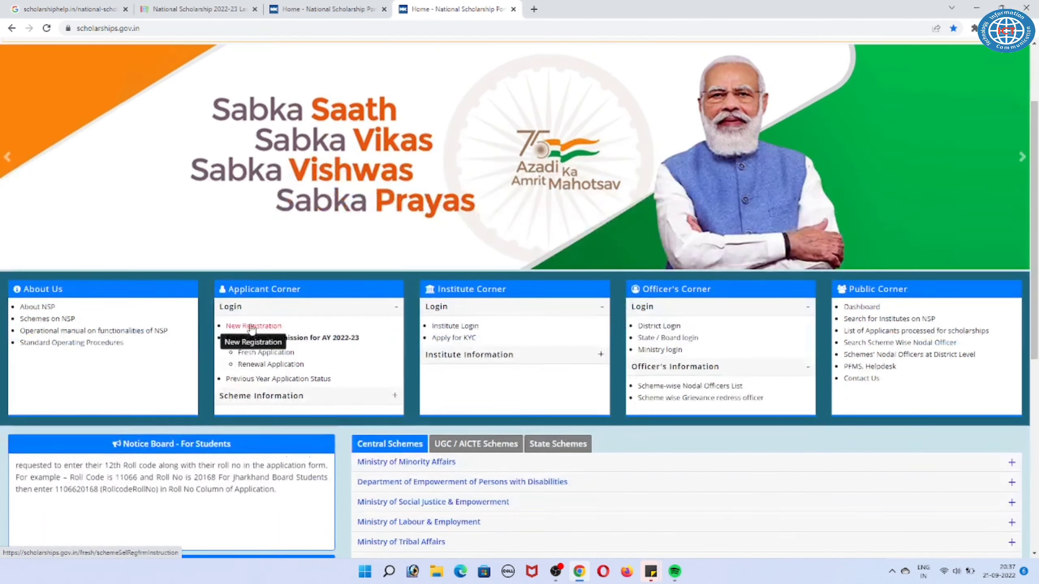
left_click_drag(237, 326, 281, 326)
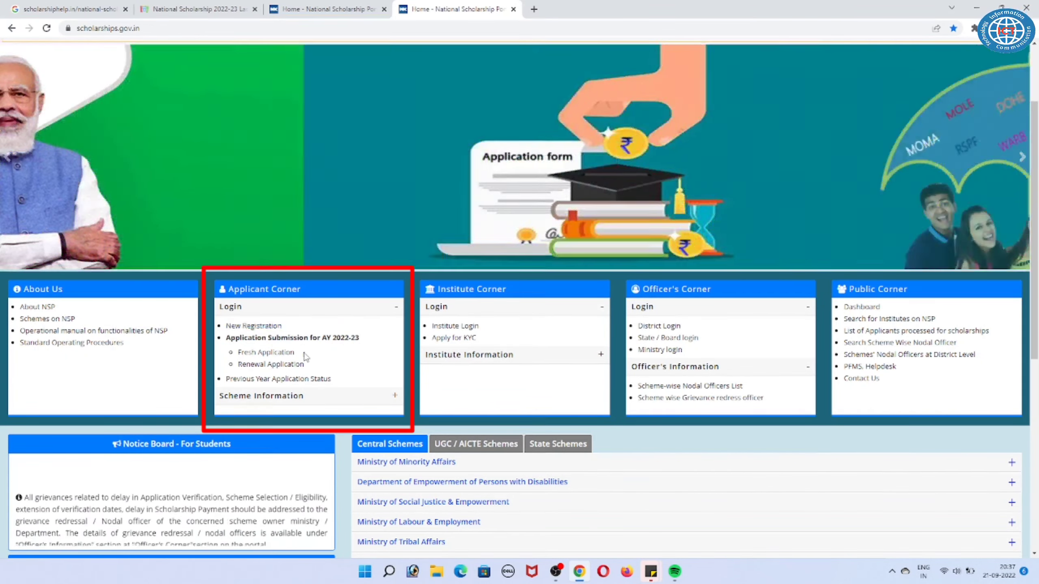
left_click_drag(295, 352, 240, 352)
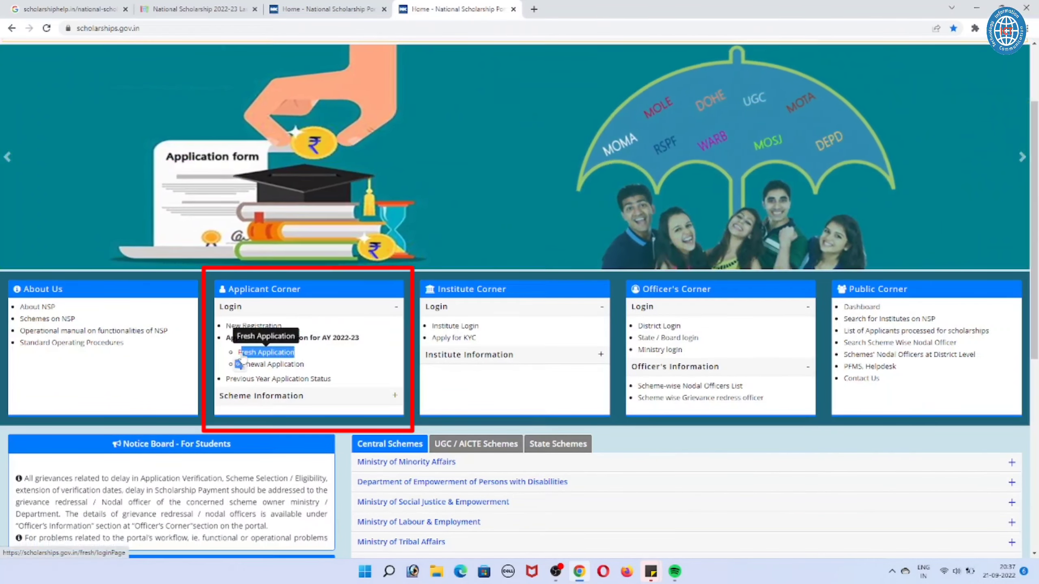
left_click(358, 332)
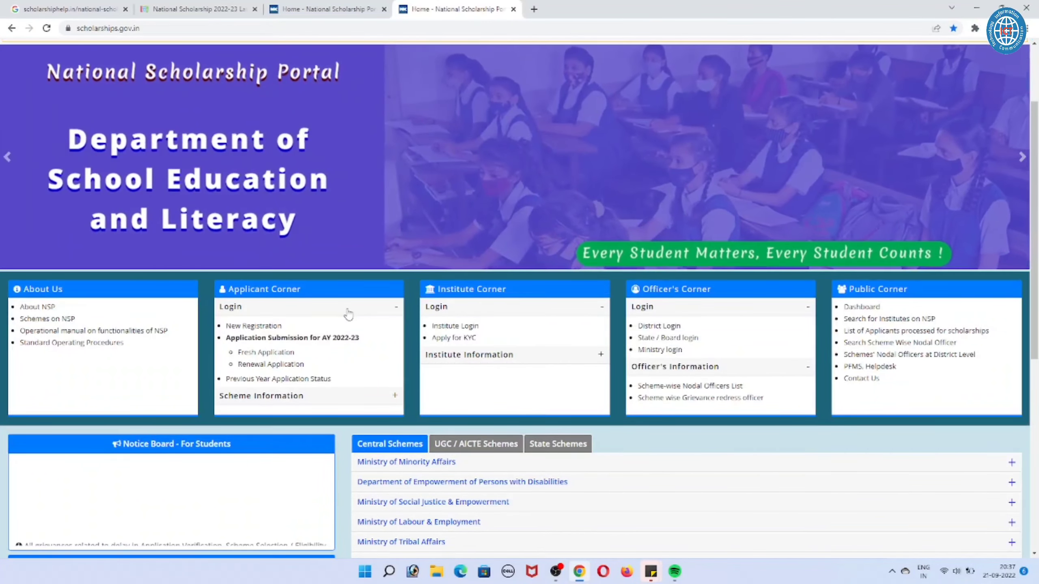
Visit the Renewal Application login page, then return home and choose New Registration.
left_click_drag(304, 366, 238, 366)
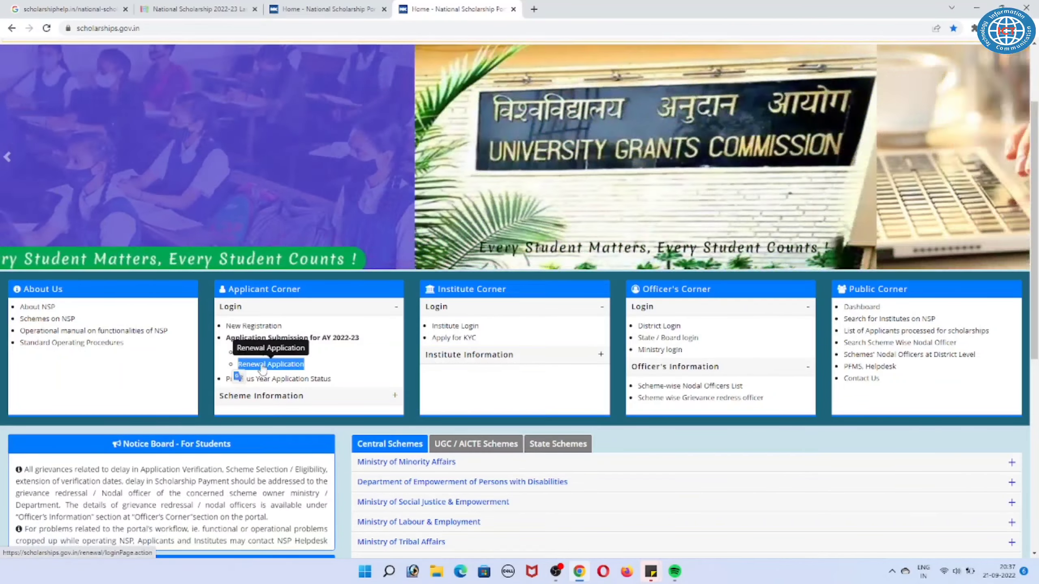
left_click(273, 365)
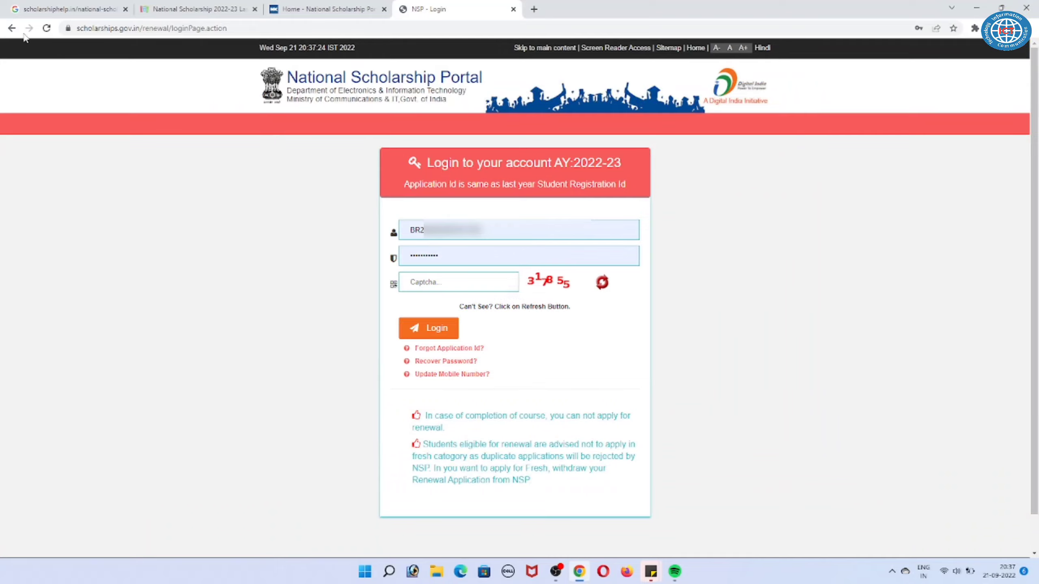
left_click(15, 32)
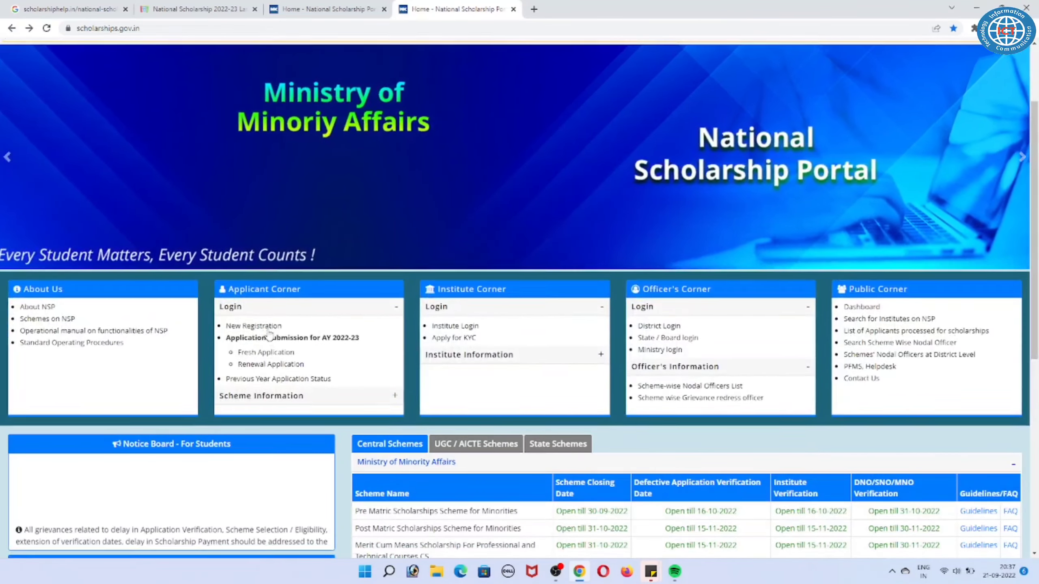
left_click(261, 327)
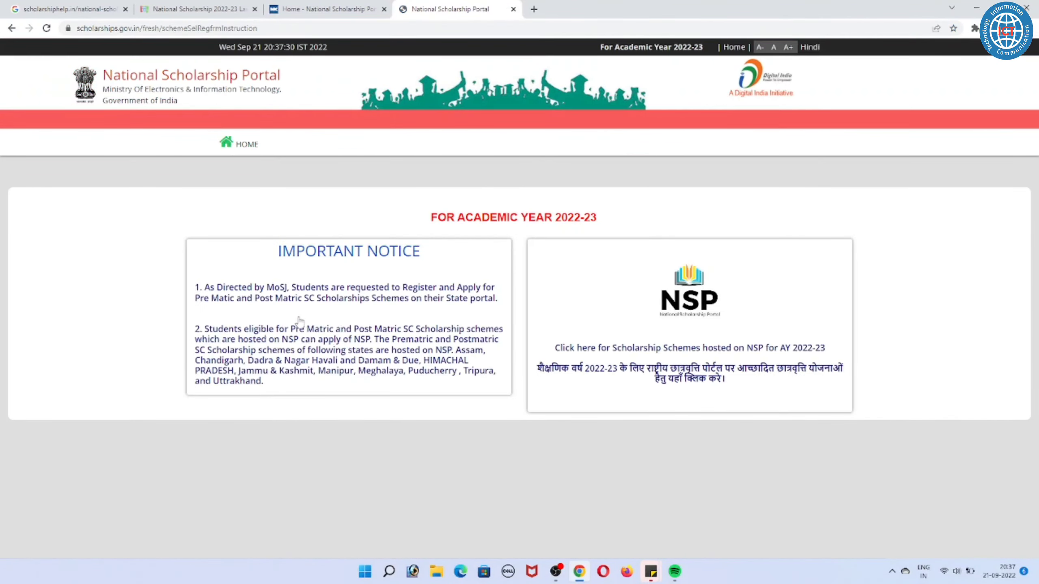
Read down through the Academic Year 2022-23 registration notice and guidelines.
triple_click(518, 220)
left_click(499, 233)
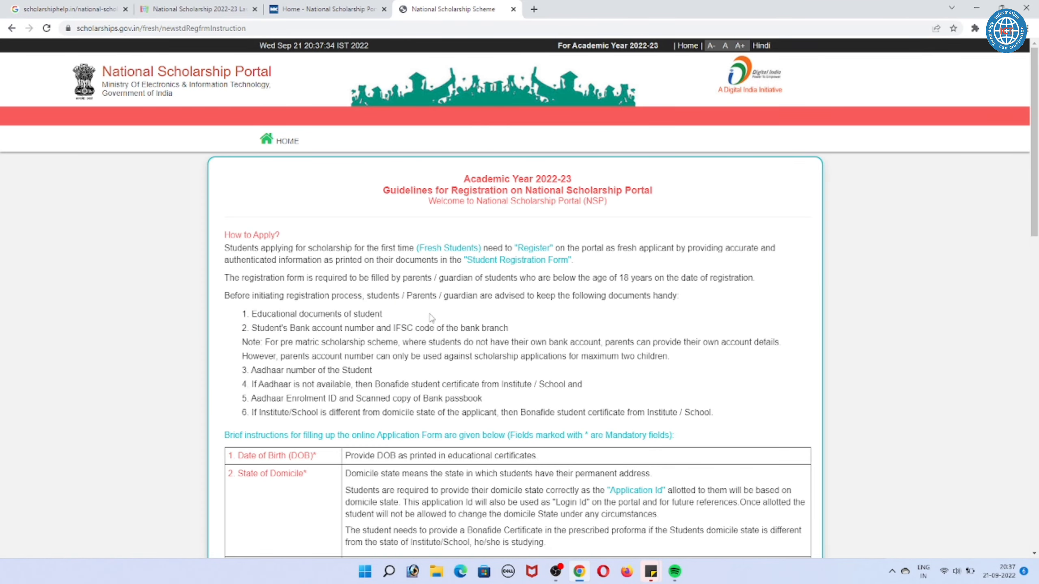
scroll(322, 328, "down", 15)
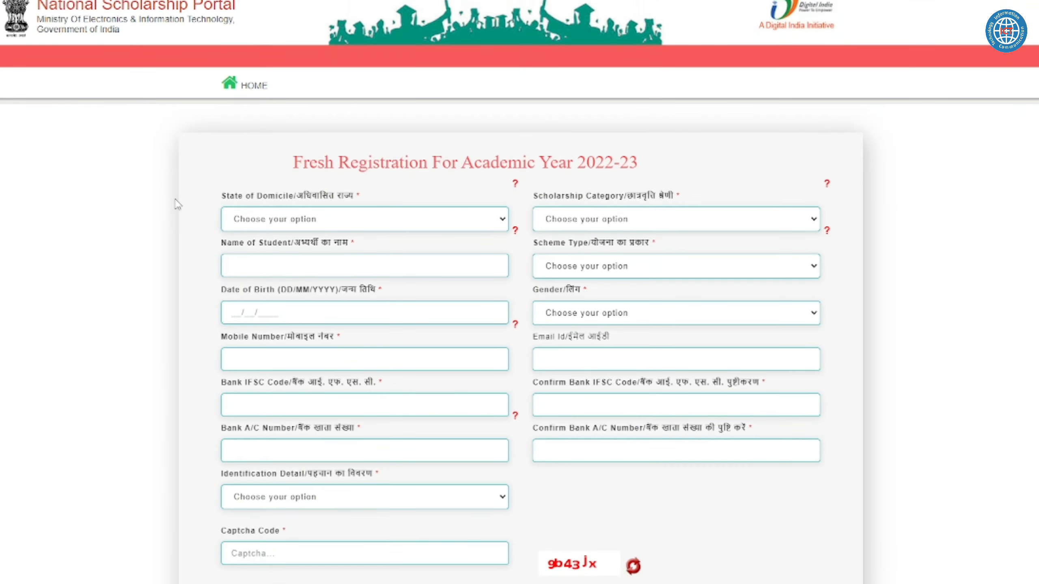
scroll(176, 204, "down", 3)
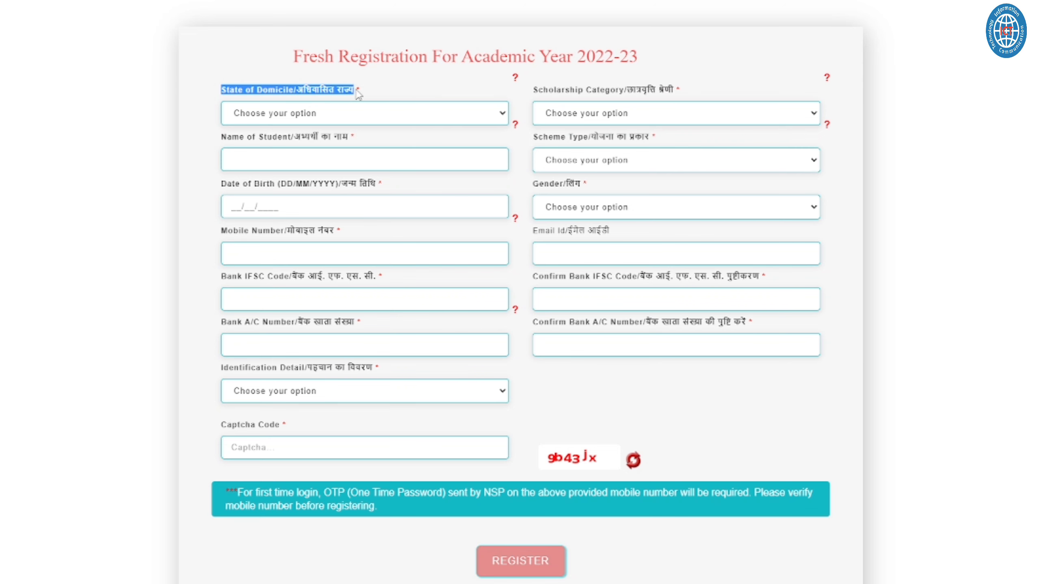
Choose JHARKHAND from the State of Domicile list.
left_click(399, 86)
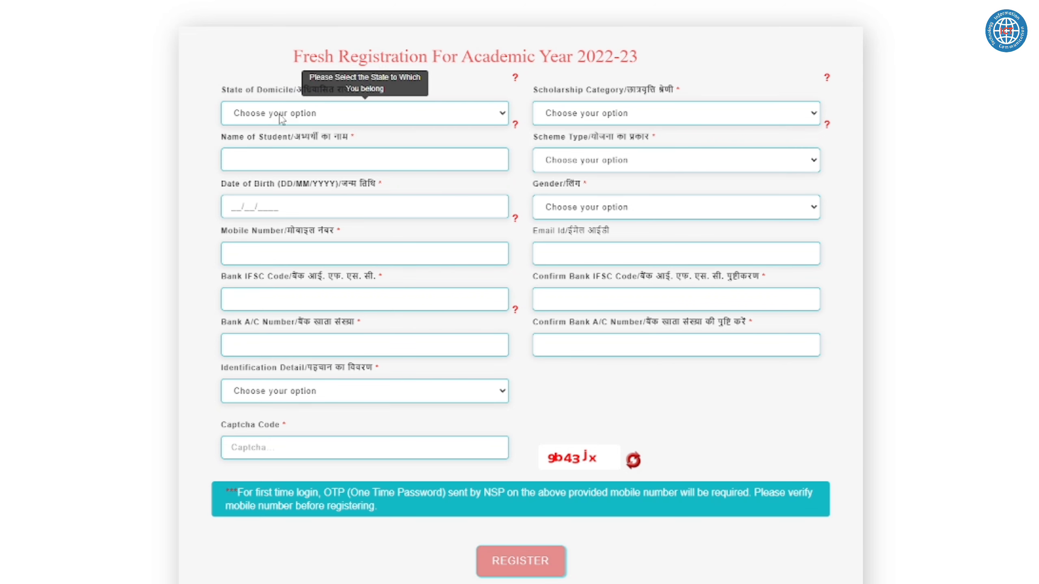
left_click(332, 113)
left_click(180, 126)
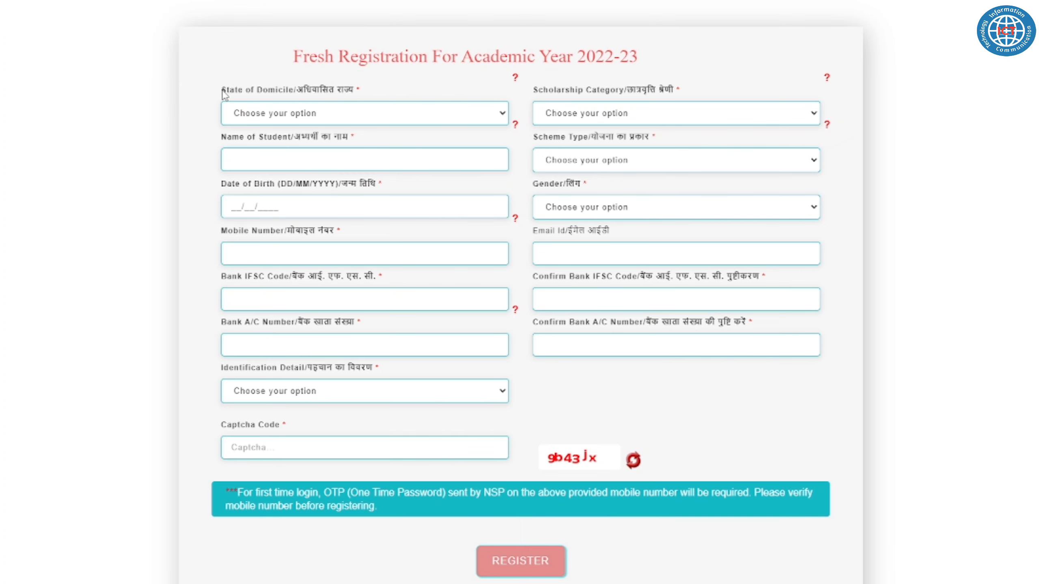
left_click_drag(288, 93, 347, 91)
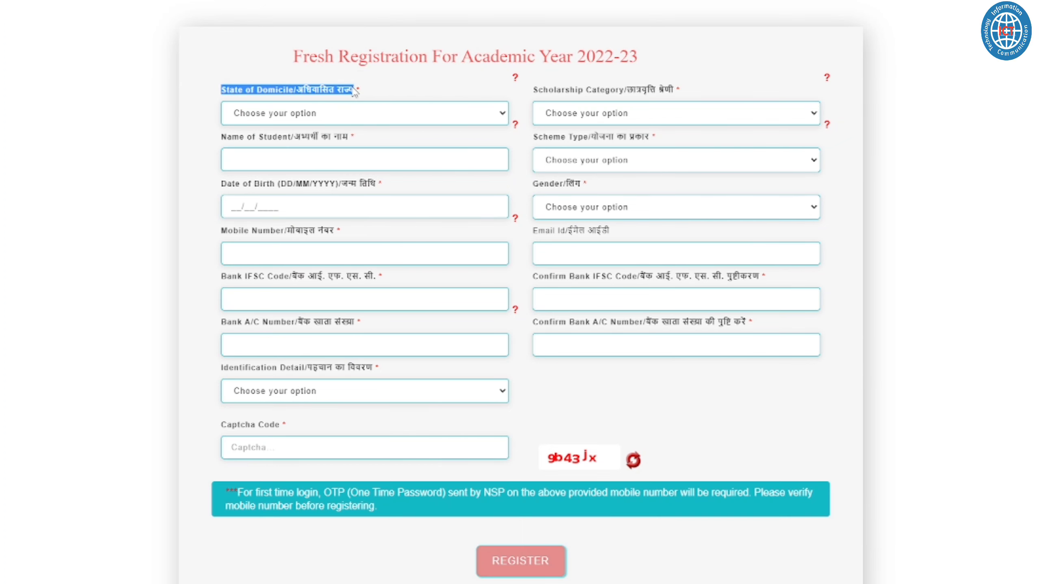
left_click(327, 112)
scroll(296, 257, "down", 5)
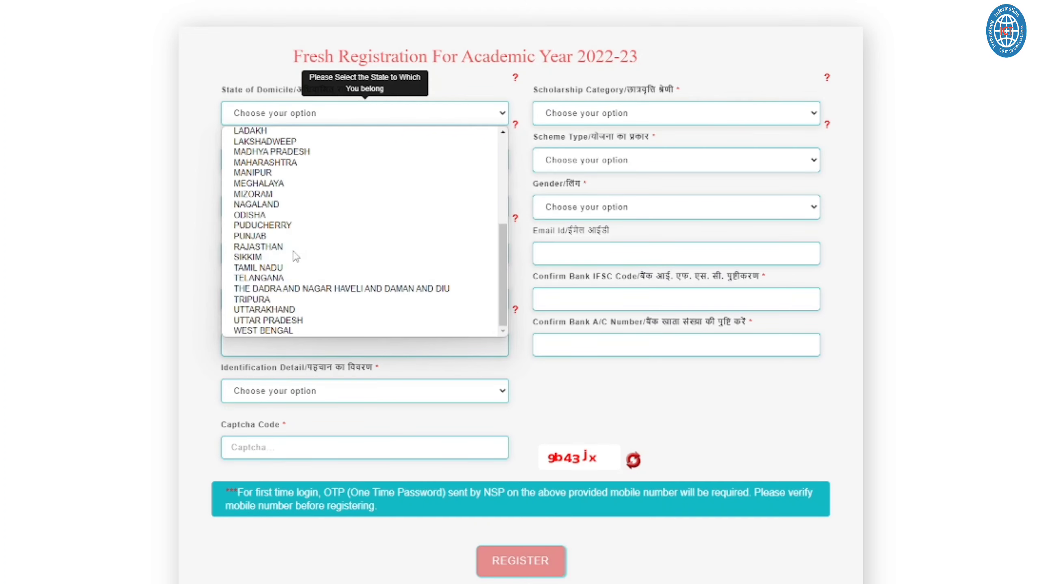
scroll(295, 257, "up", 5)
left_click(289, 283)
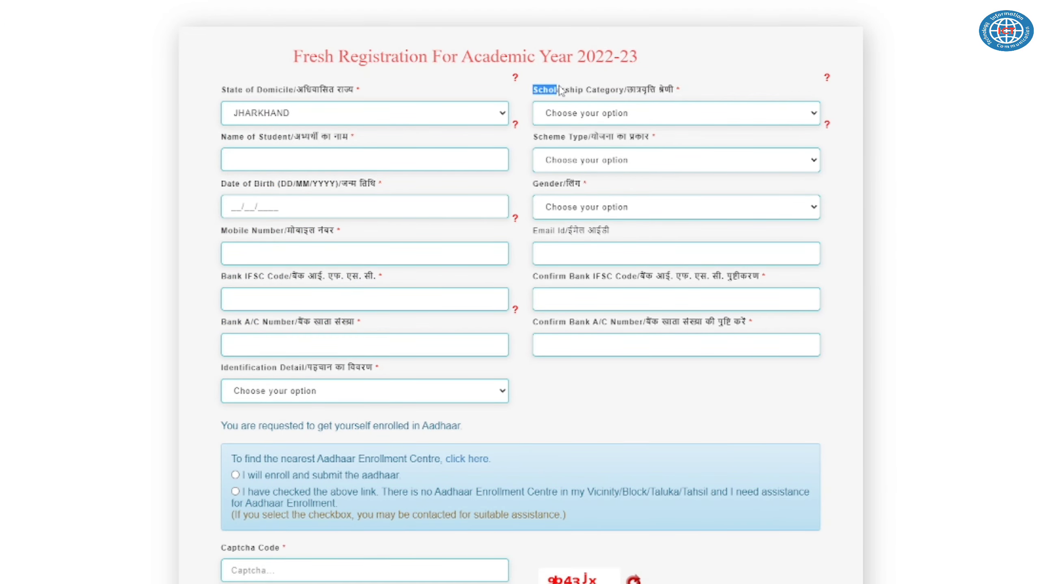
left_click_drag(657, 89, 670, 94)
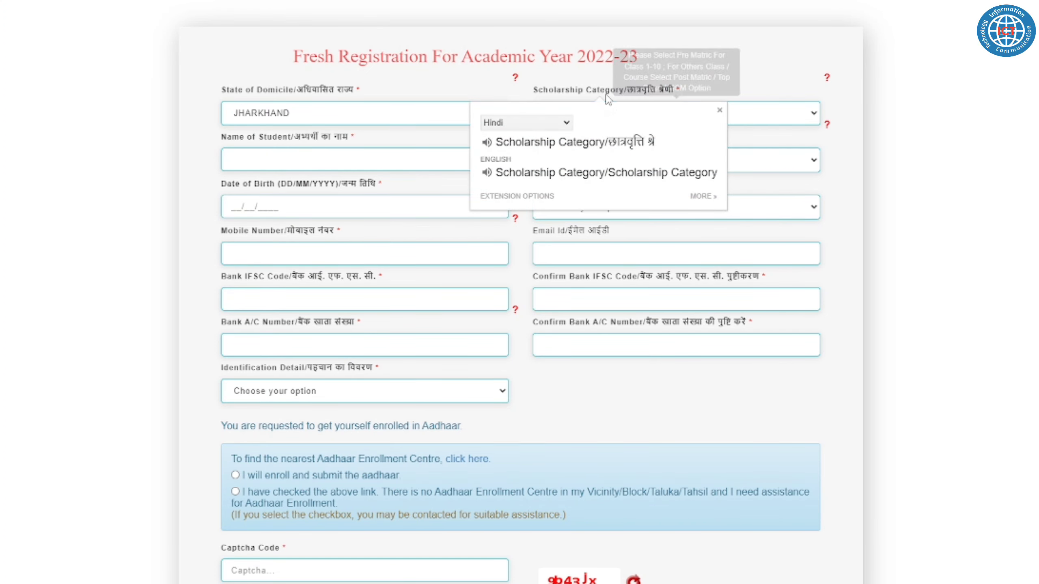
Dismiss the translation popup and list the Pre Matric and Post Matric/Top Class/MCM categories.
left_click(564, 90)
left_click(579, 117)
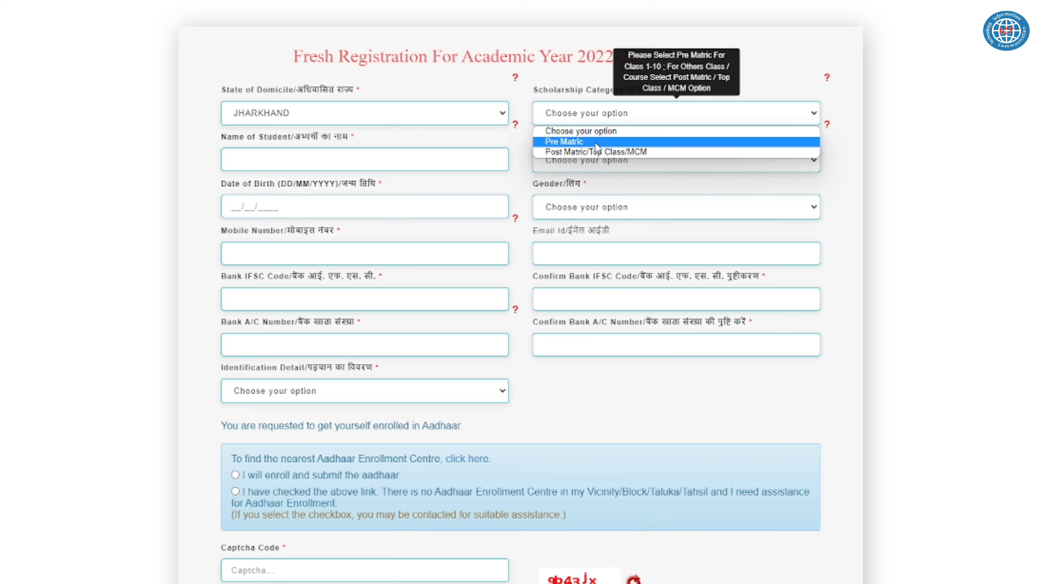
Set Scholarship Category to Post Matric/Top Class/MCM after briefly trying Pre Matric.
left_click(555, 95)
left_click(560, 118)
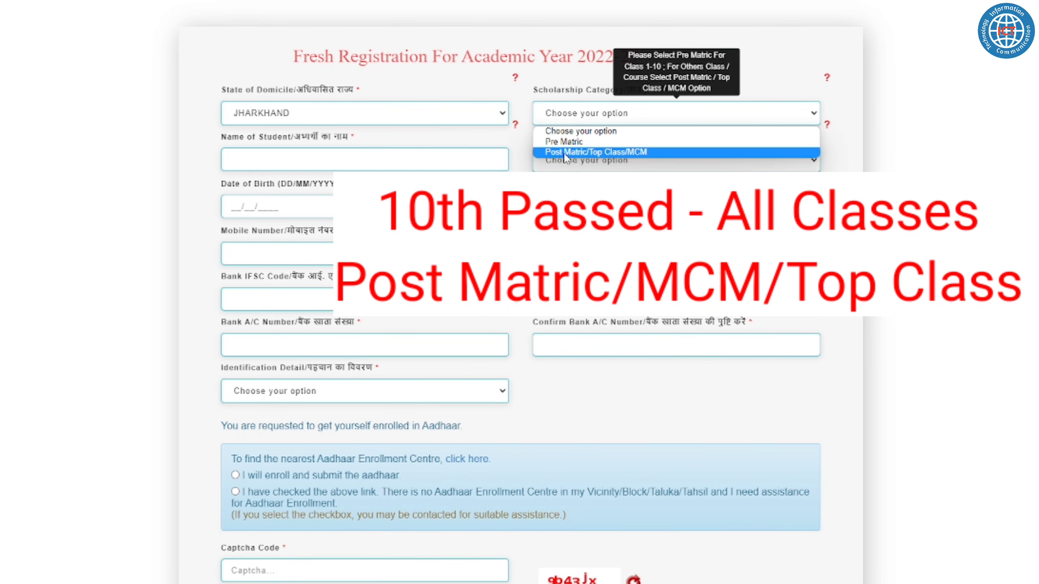
left_click(563, 153)
left_click(576, 115)
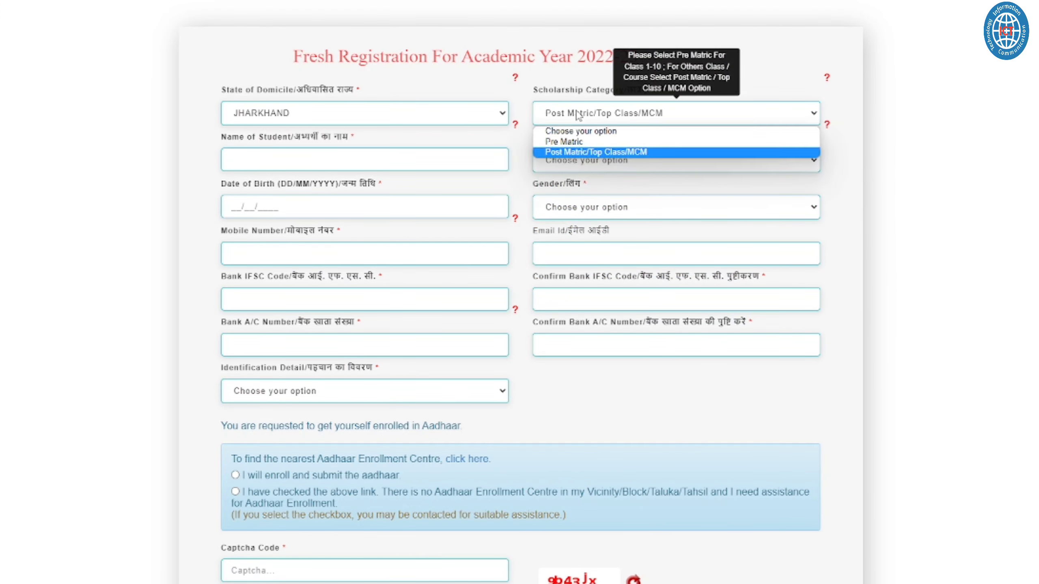
left_click(587, 143)
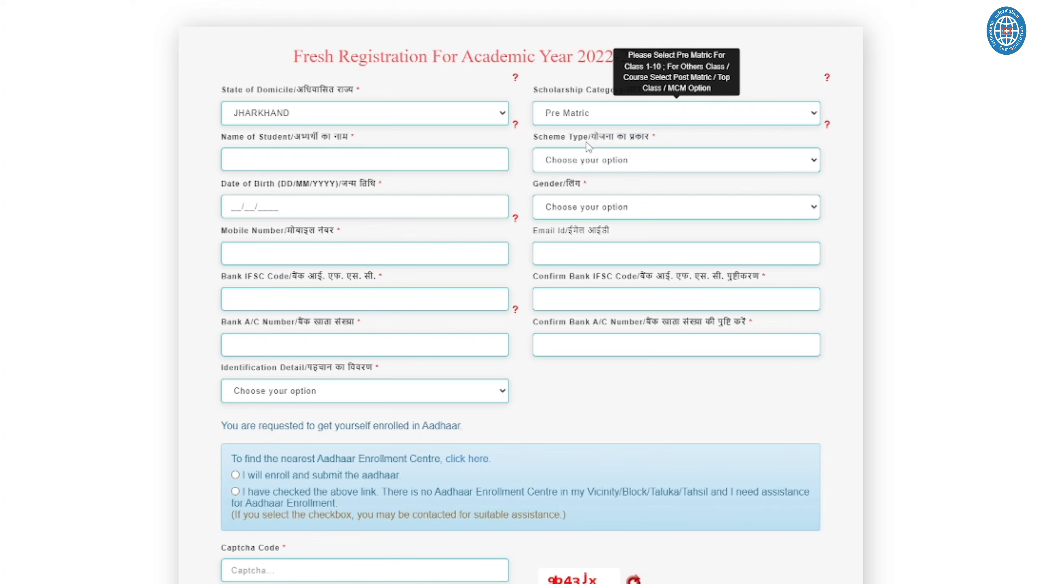
left_click(575, 116)
left_click(572, 153)
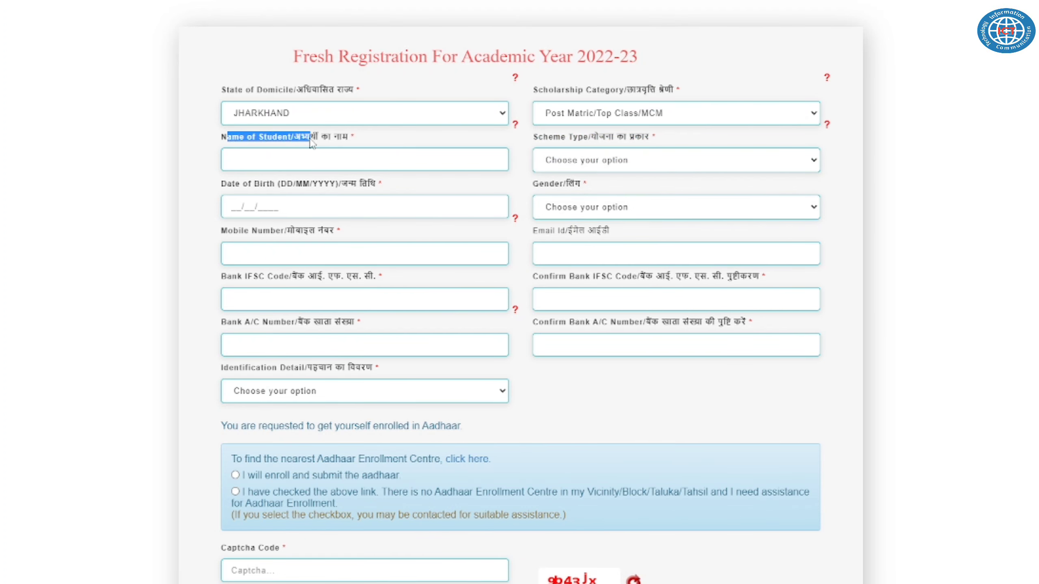
left_click(360, 144)
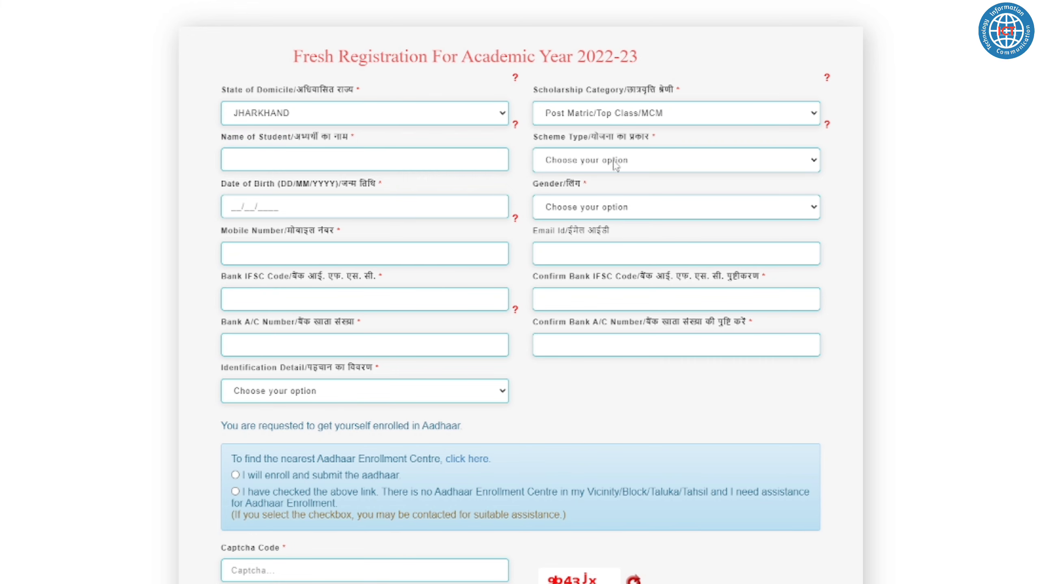
Set Scheme Type to Scholarship Scheme.
left_click(595, 150)
left_click(577, 170)
left_click(585, 188)
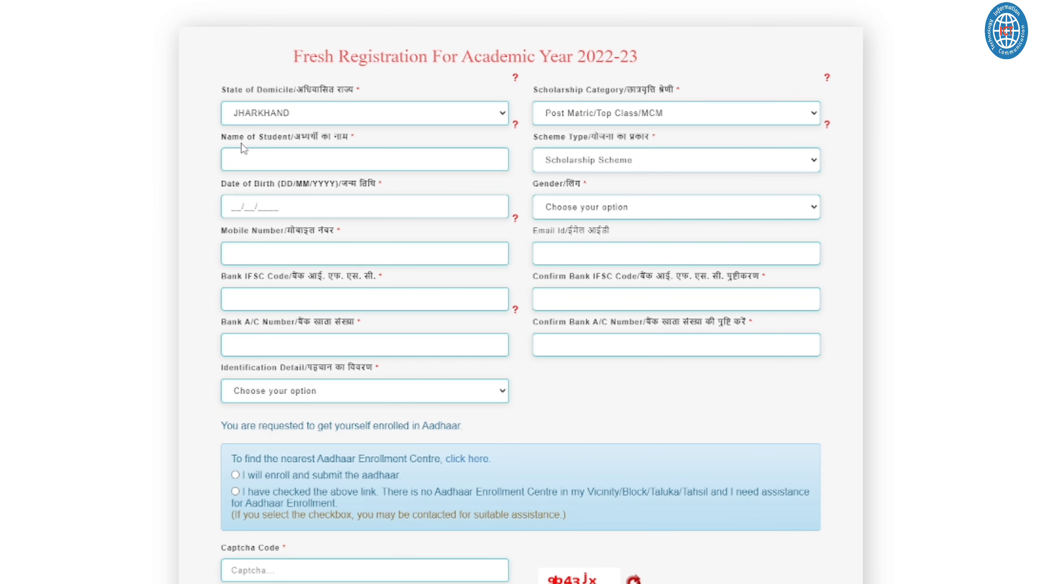
left_click_drag(221, 136, 347, 139)
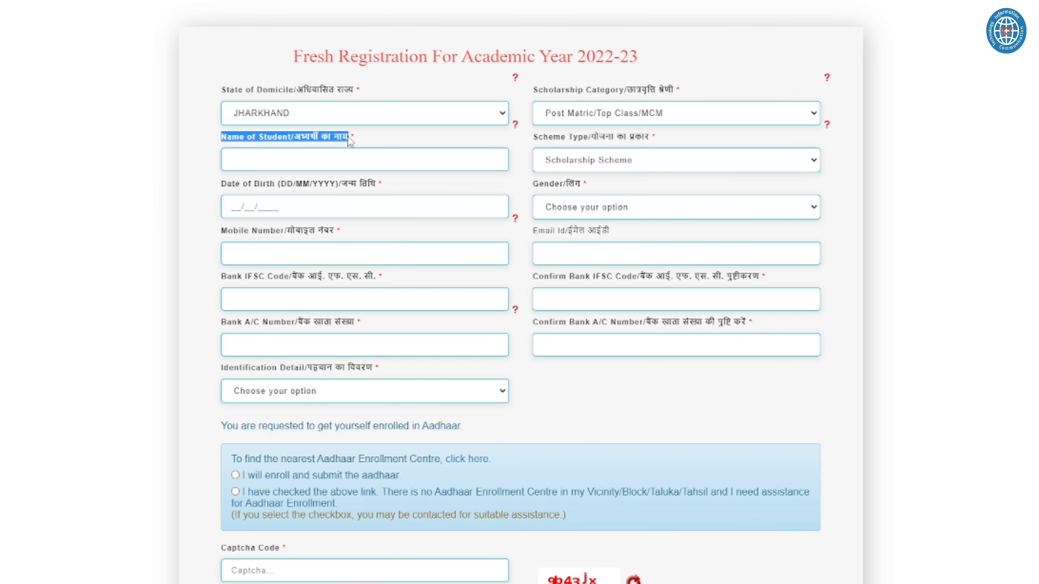
left_click(383, 142)
Glance at the Identification Detail choices and highlight the Name of Student label.
left_click(313, 397)
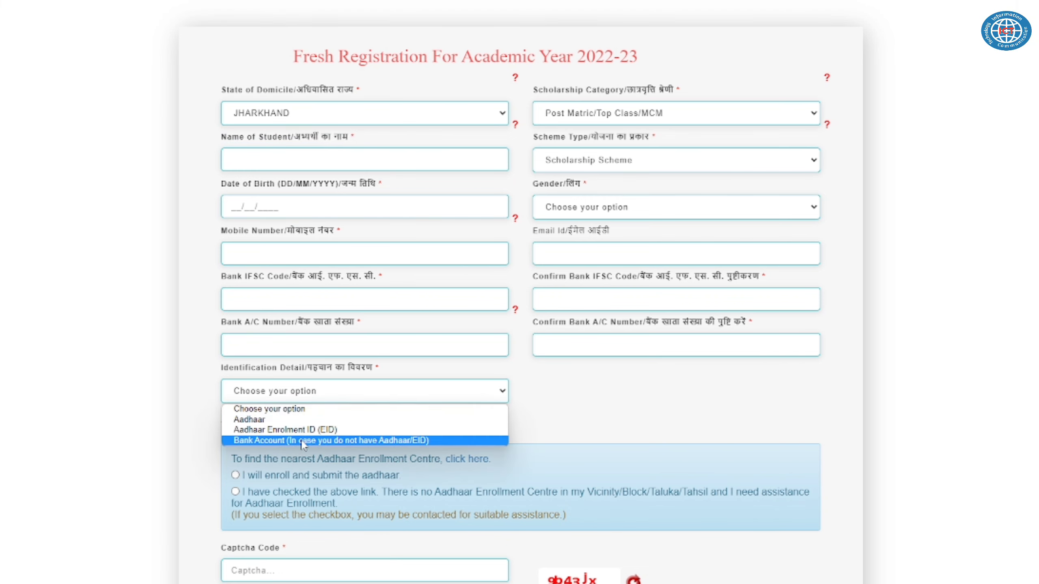
left_click(169, 318)
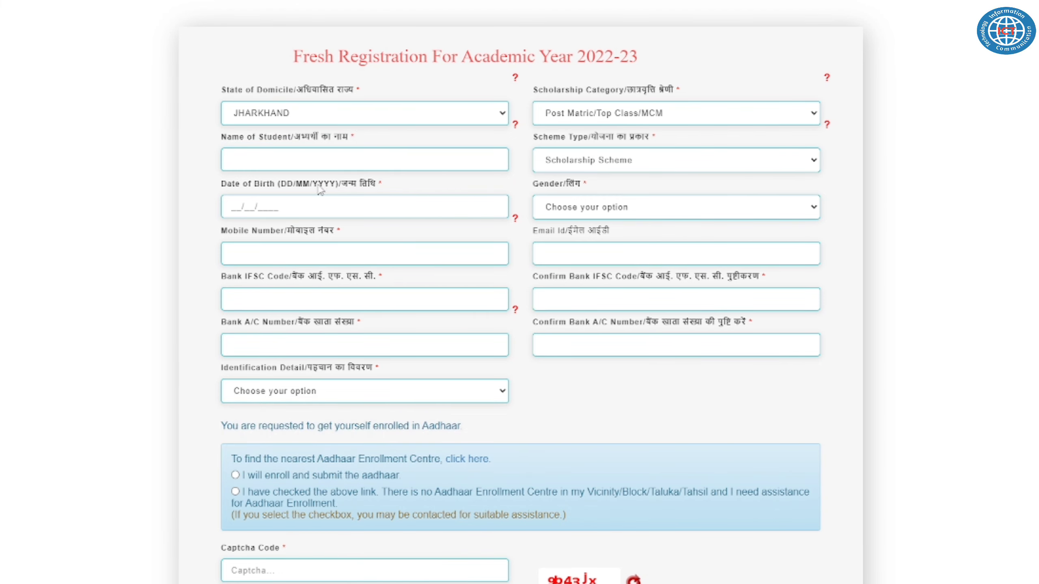
left_click_drag(221, 137, 313, 141)
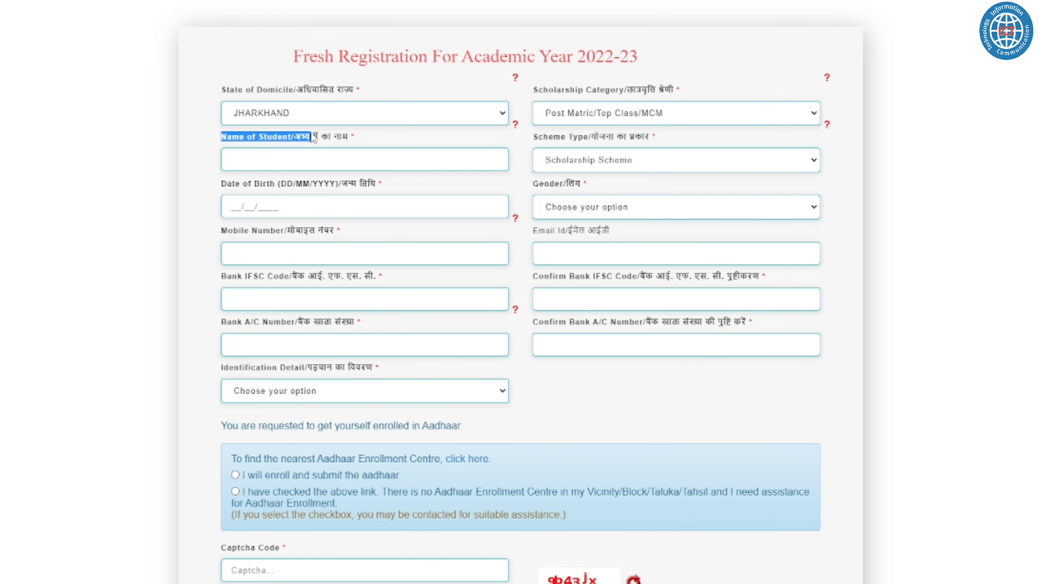
left_click(392, 142)
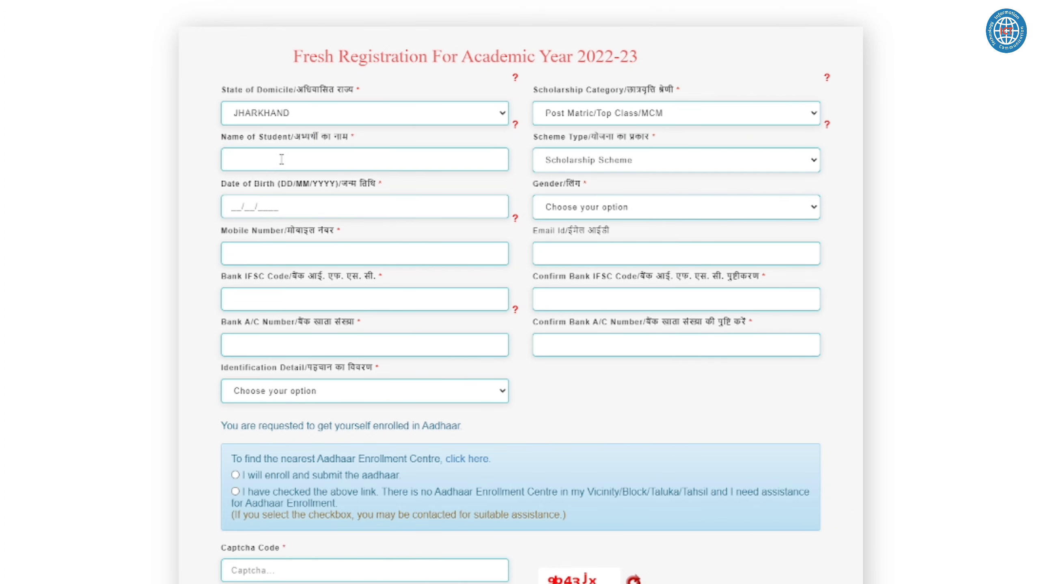
double_click(267, 137)
left_click(304, 120)
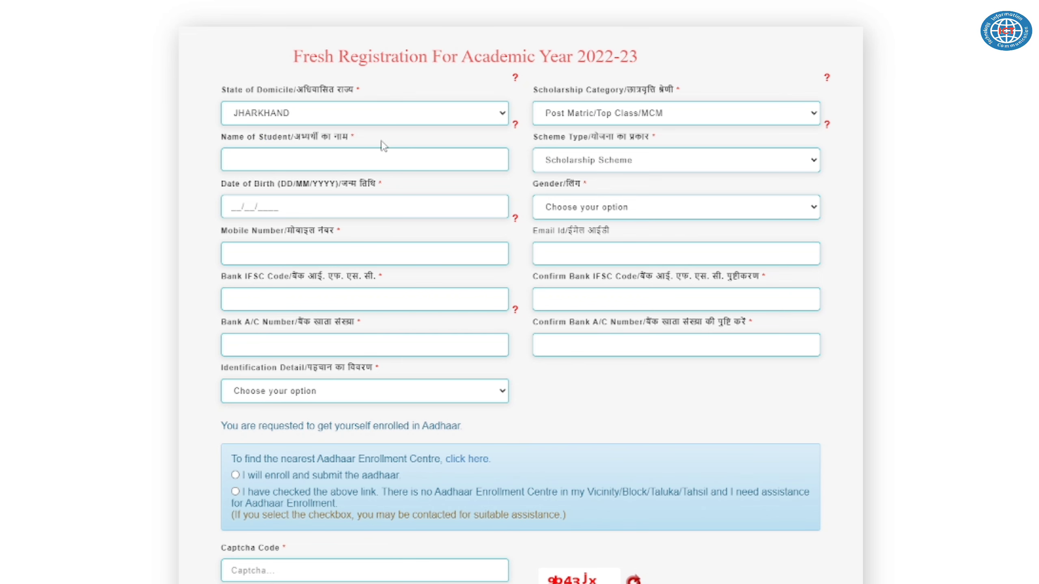
Enter 11/01/2005 as the Date of Birth, dismissing an invalid-date alert along the way.
left_click(241, 205)
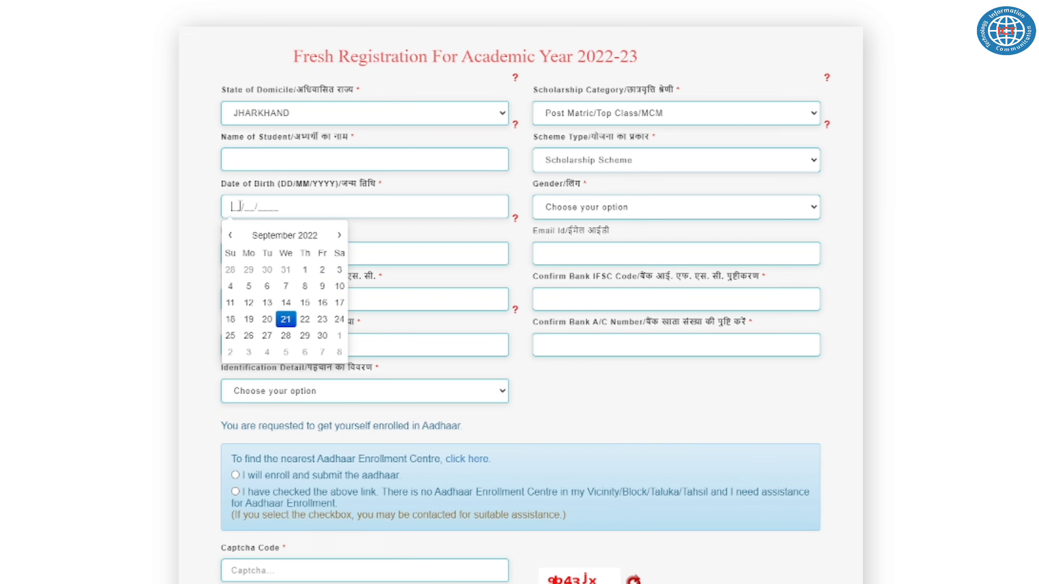
type("01")
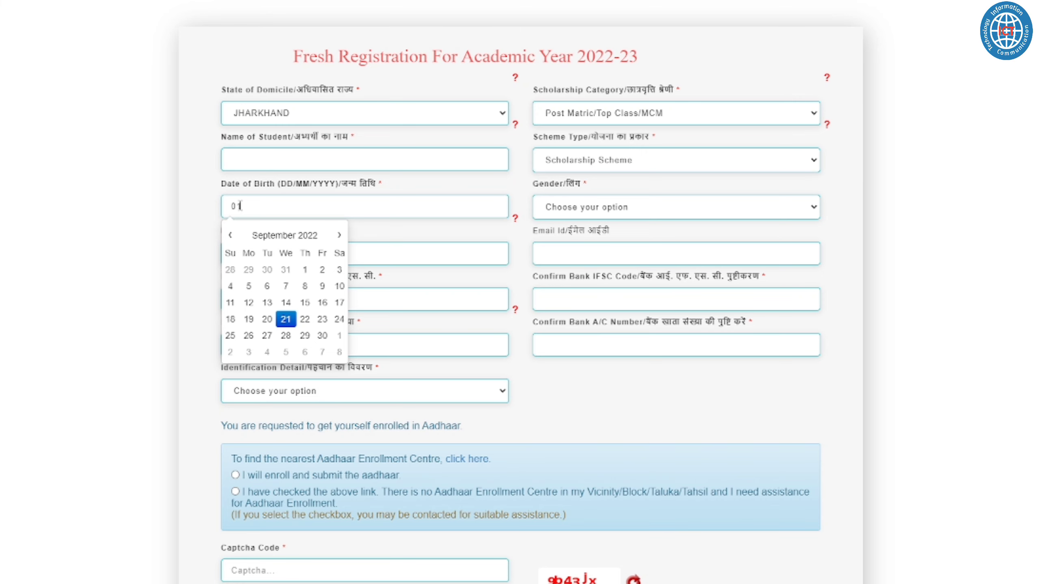
left_click(582, 336)
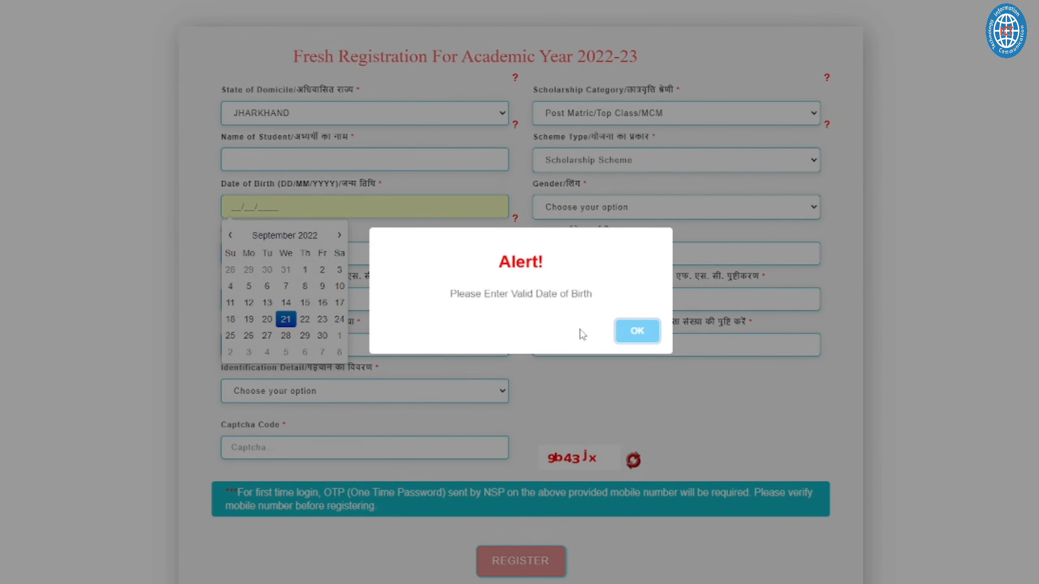
left_click(638, 333)
left_click(349, 201)
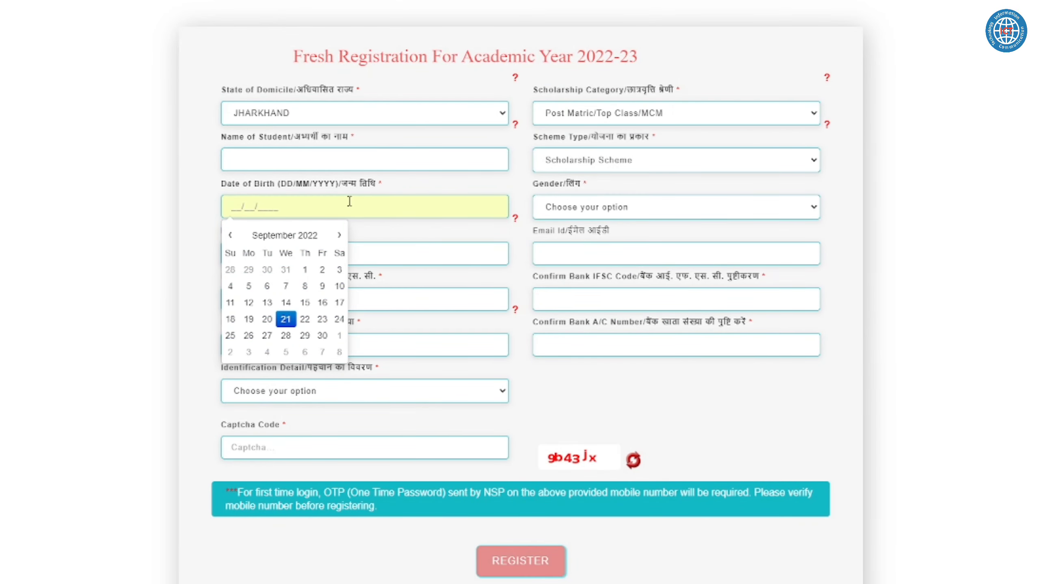
type("0")
key("BackSpace")
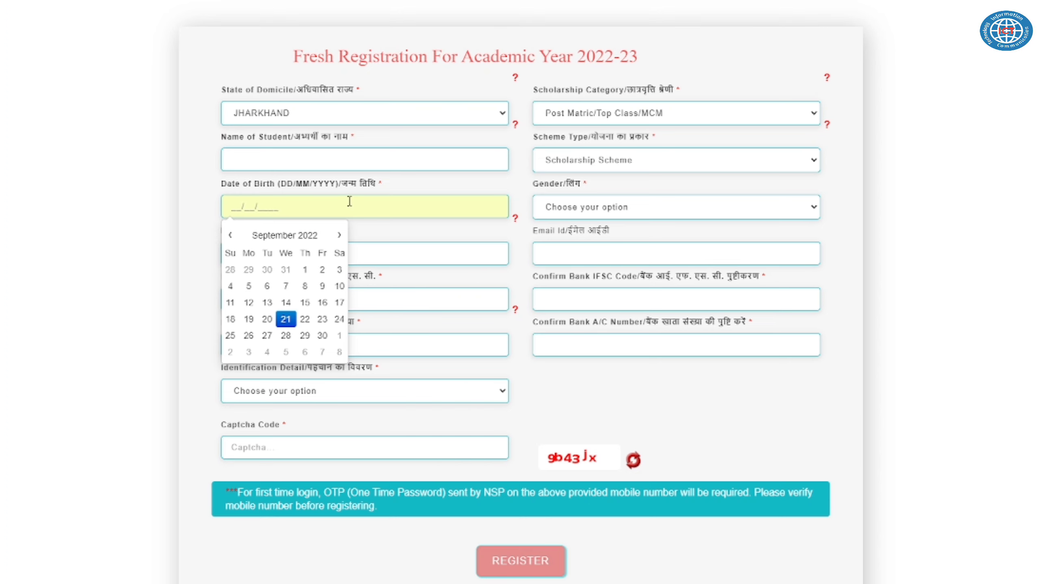
type("11/01")
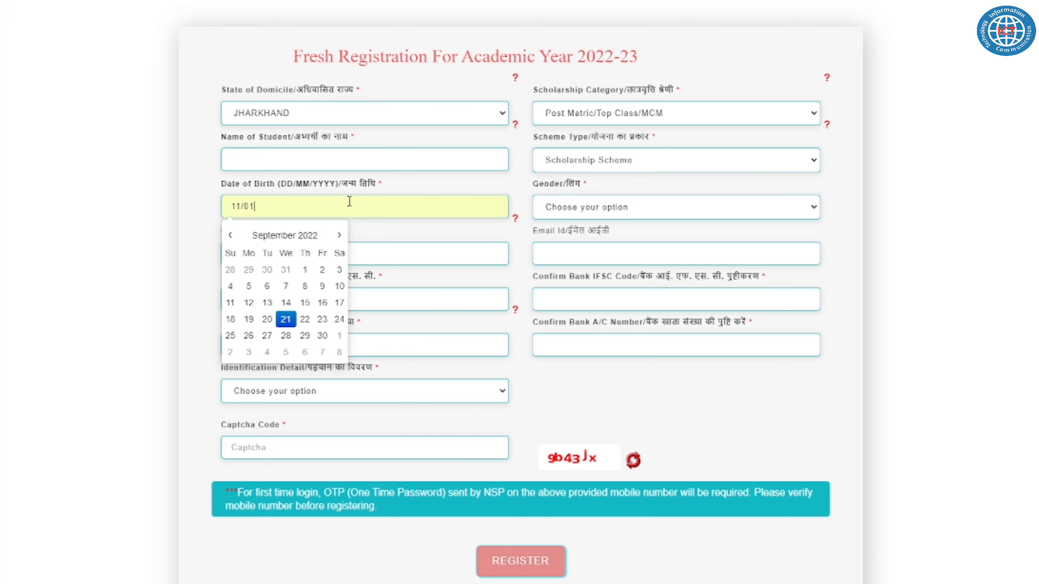
type("/2005")
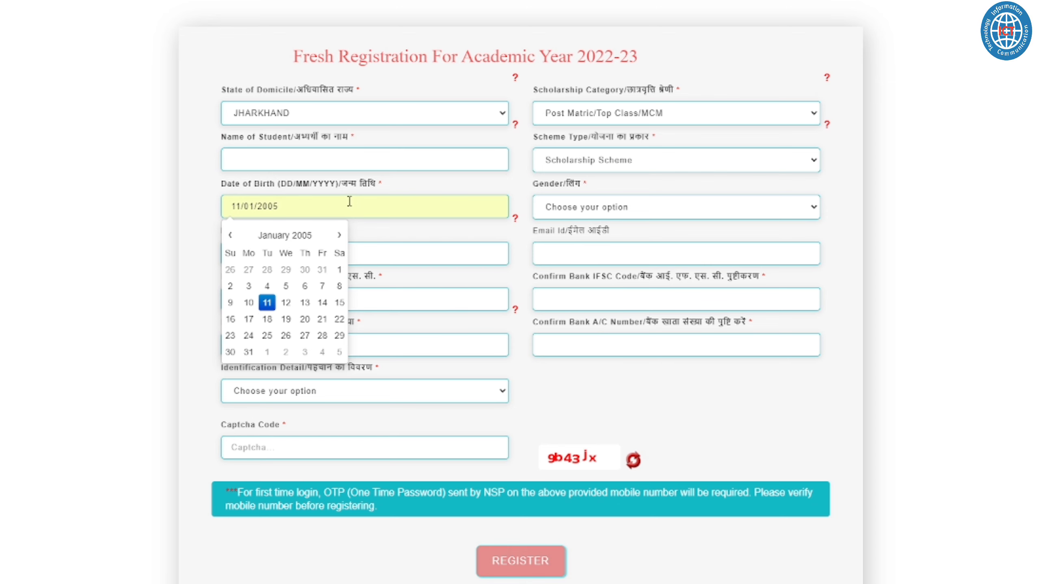
left_click(201, 218)
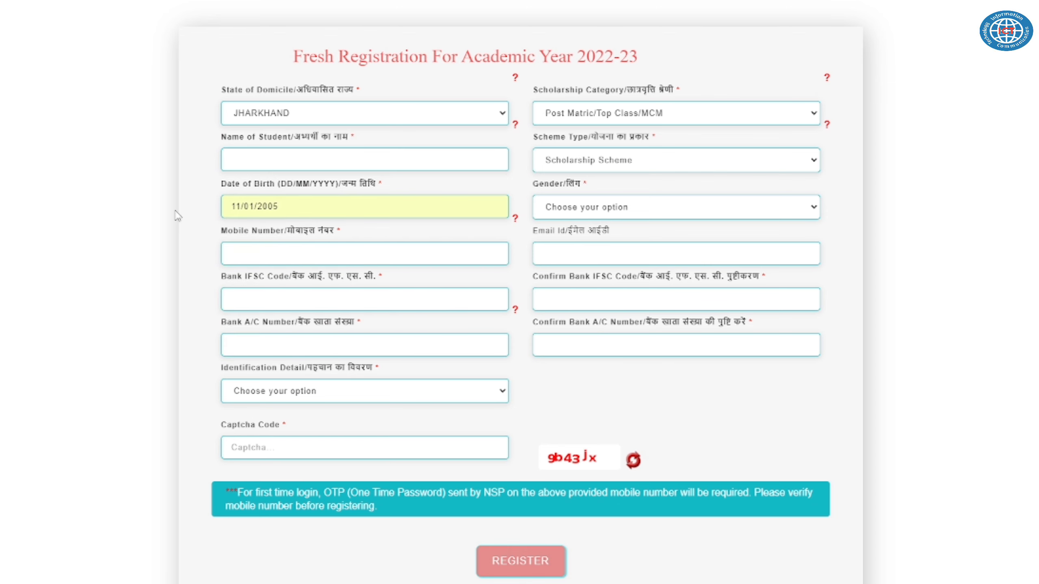
left_click(623, 205)
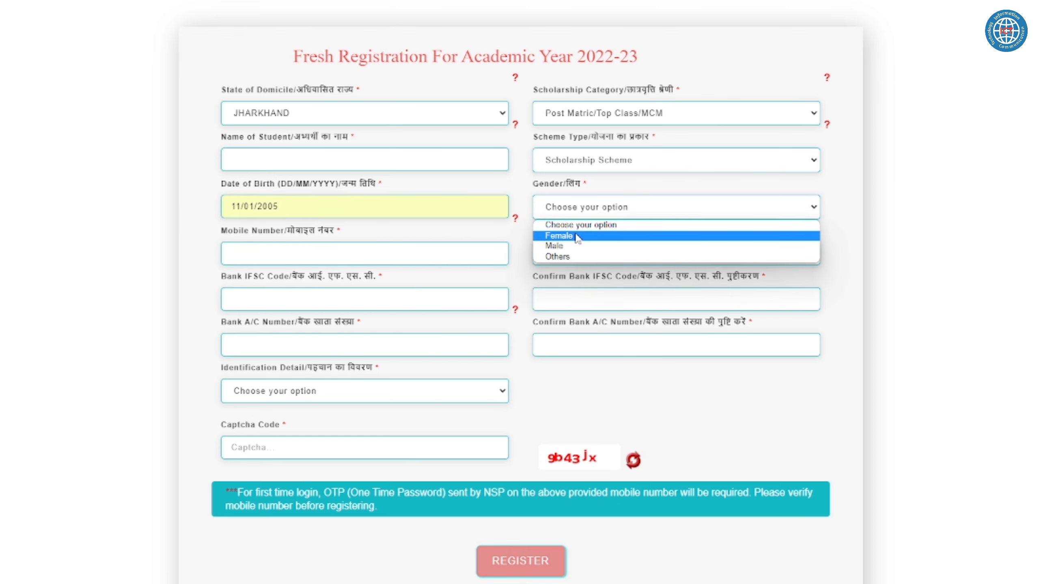
Set Gender to Male and point out the Mobile Number, Email Id and Bank IFSC Code fields.
left_click(568, 248)
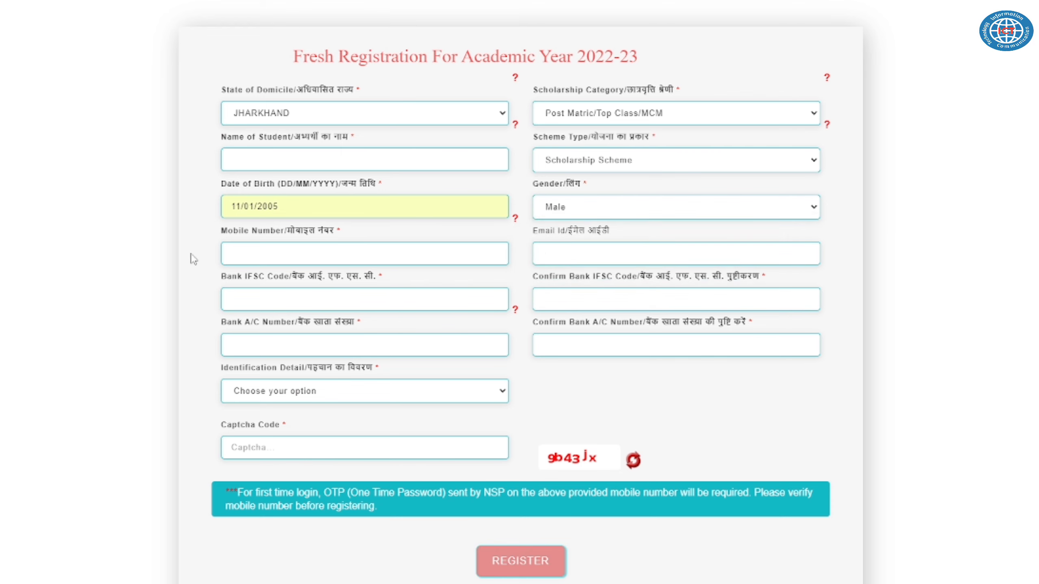
left_click_drag(249, 232, 315, 234)
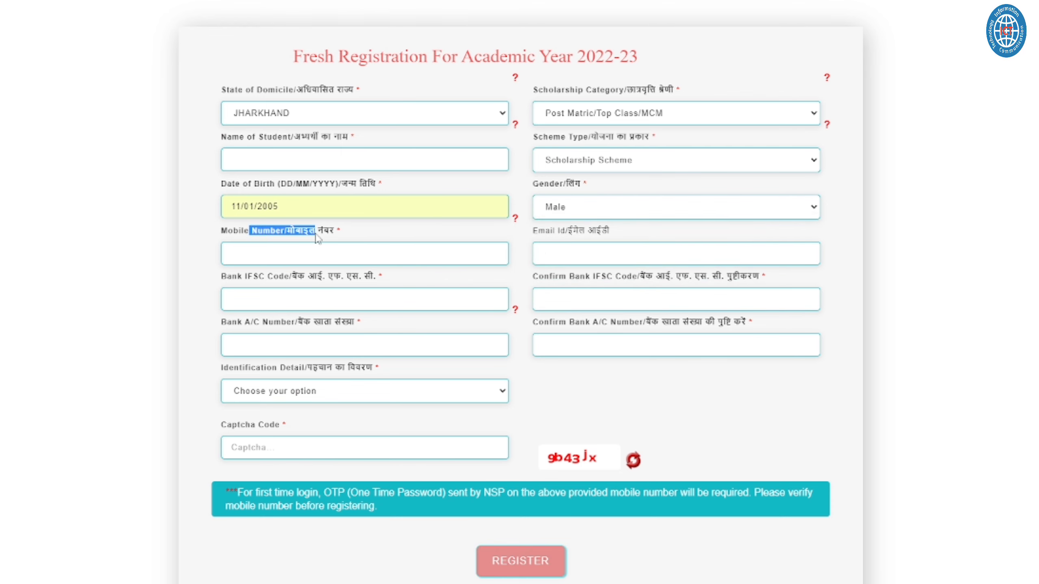
left_click(386, 235)
mouse_move(307, 245)
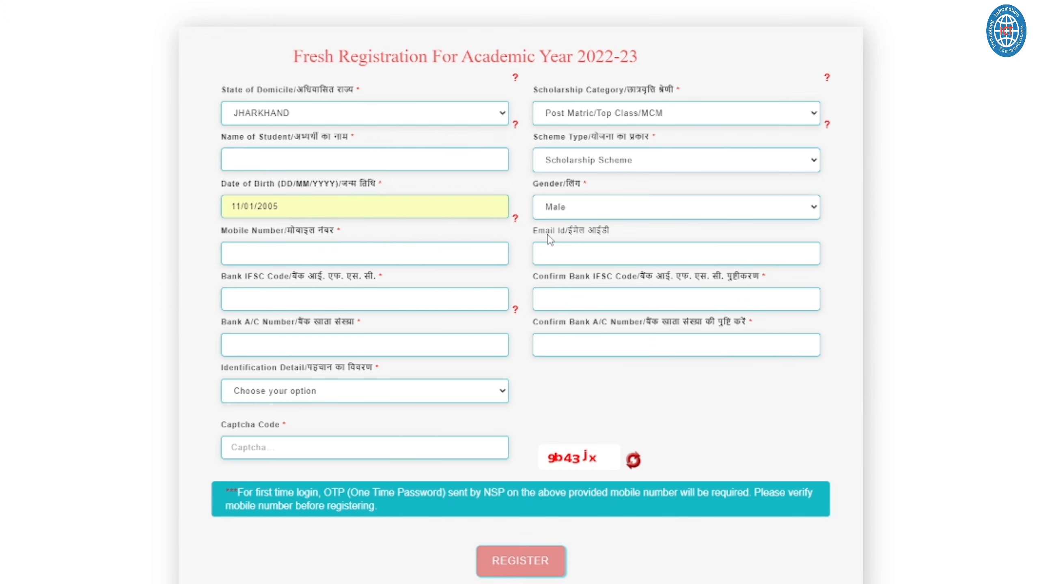
left_click_drag(547, 234, 606, 242)
left_click(561, 258)
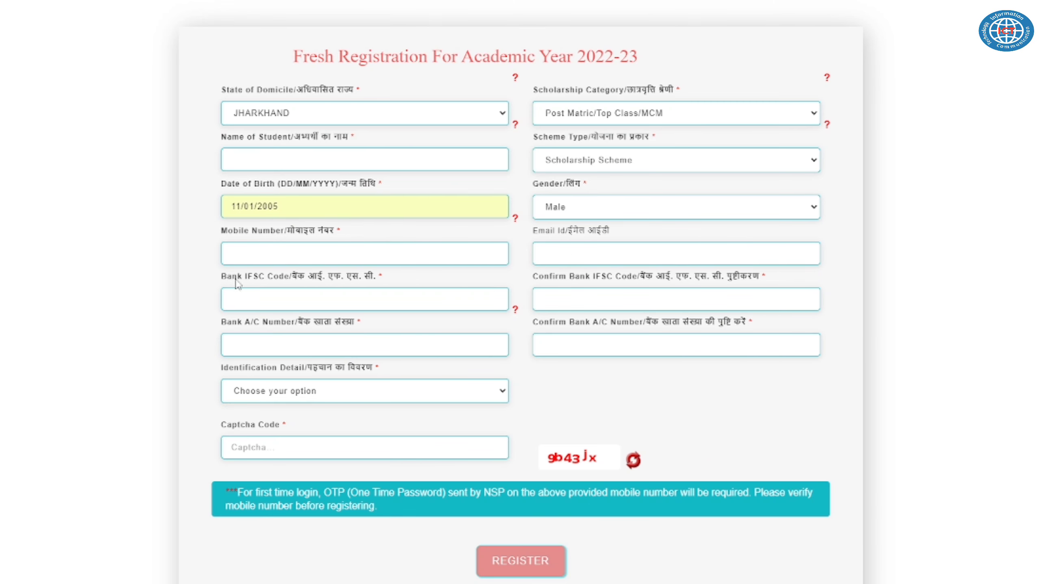
left_click_drag(227, 283, 298, 286)
left_click(227, 295)
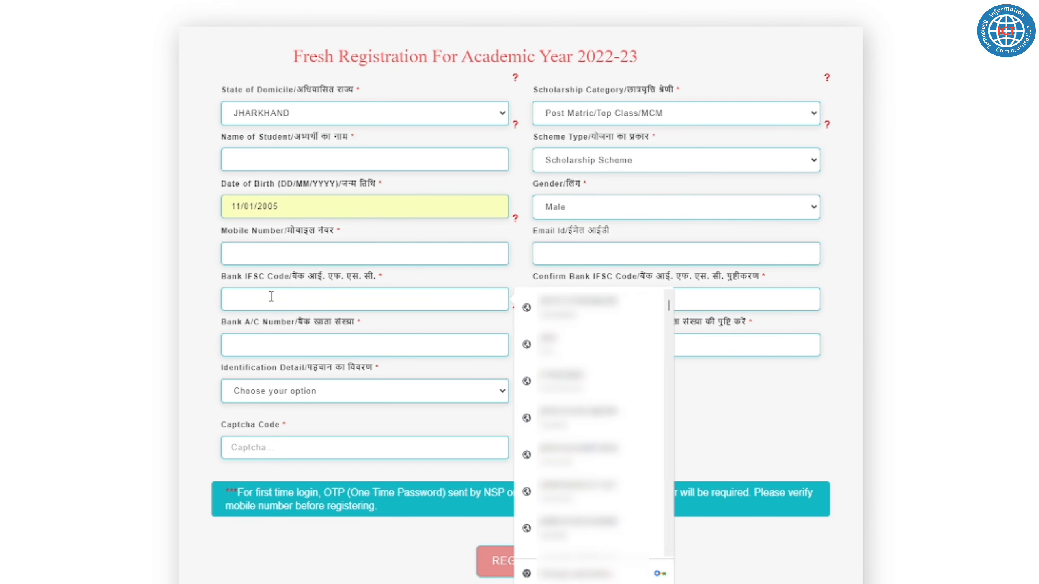
left_click(179, 305)
left_click_drag(266, 278, 299, 282)
left_click(396, 281)
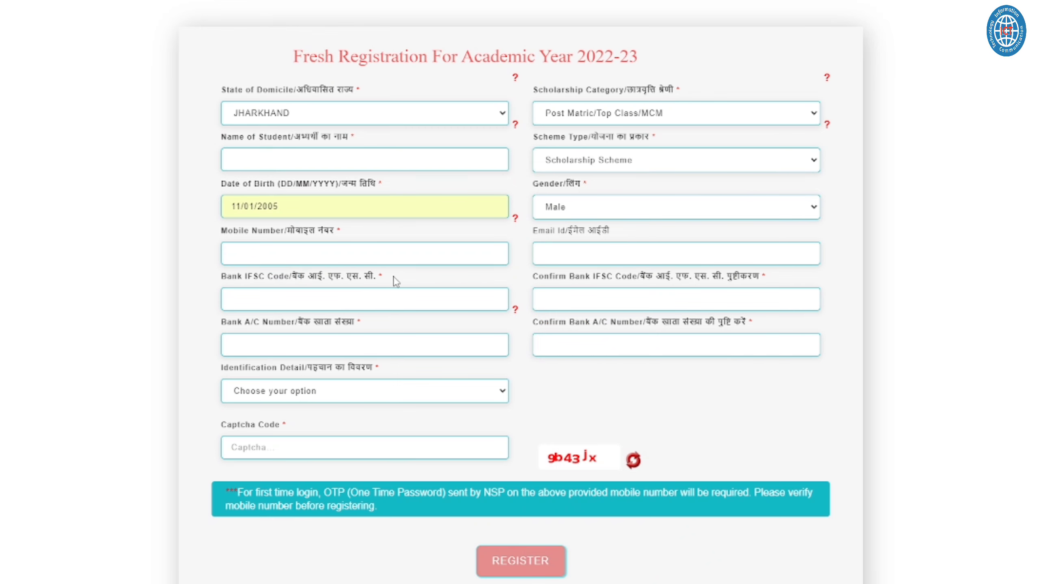
left_click_drag(553, 278, 592, 279)
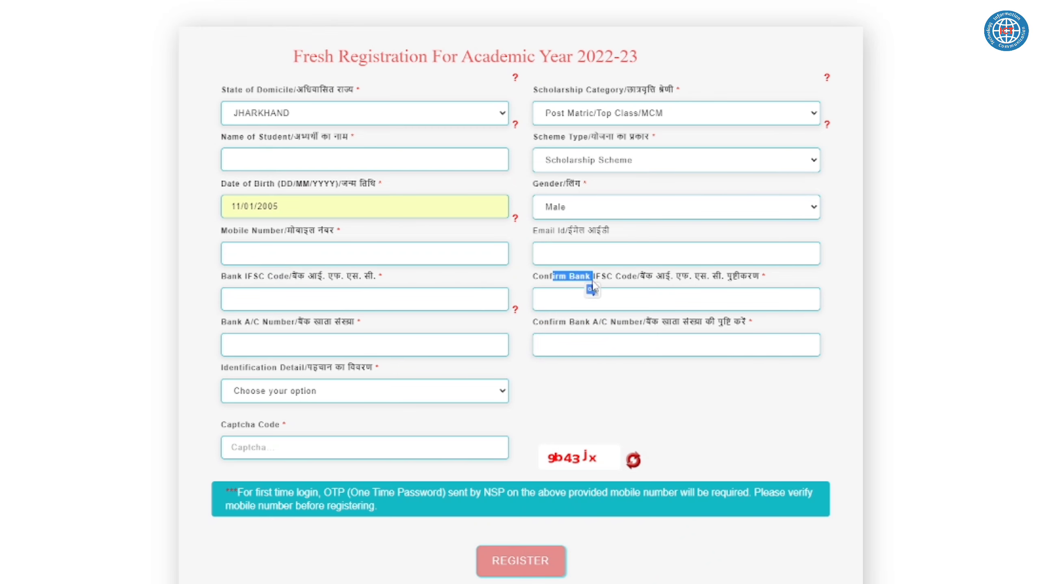
left_click(419, 295)
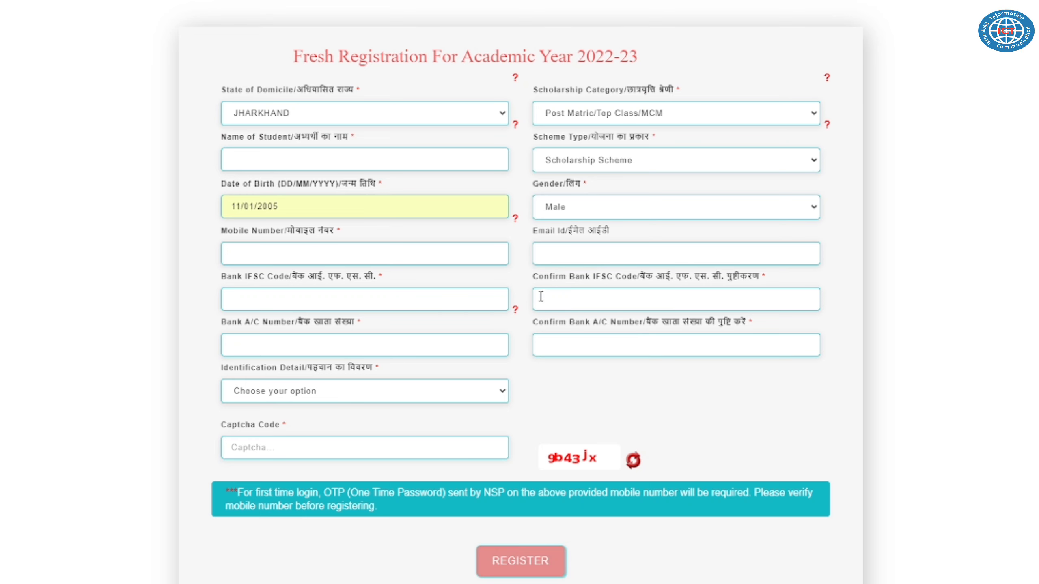
left_click_drag(260, 323, 323, 323)
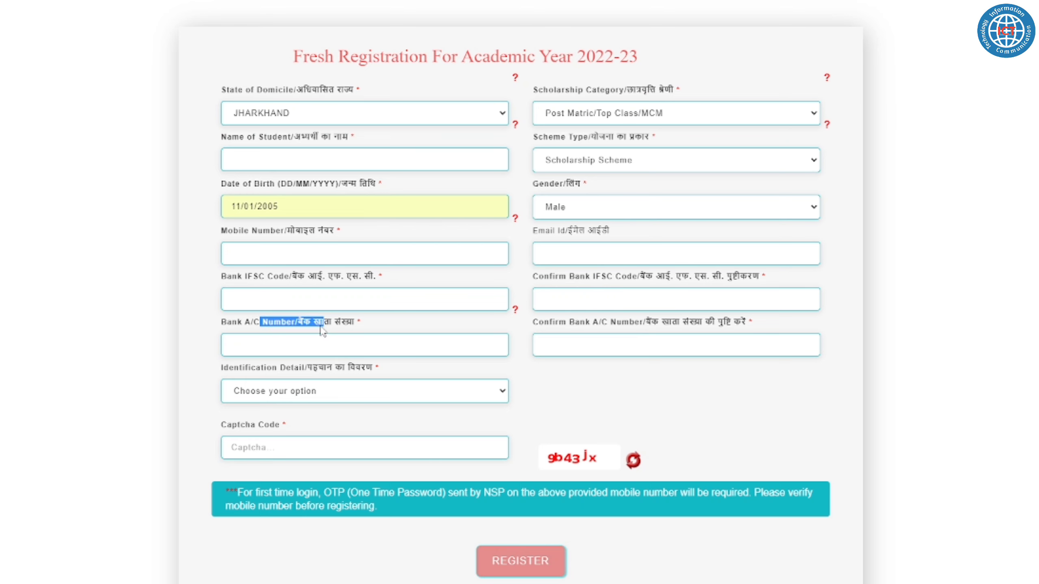
left_click(453, 328)
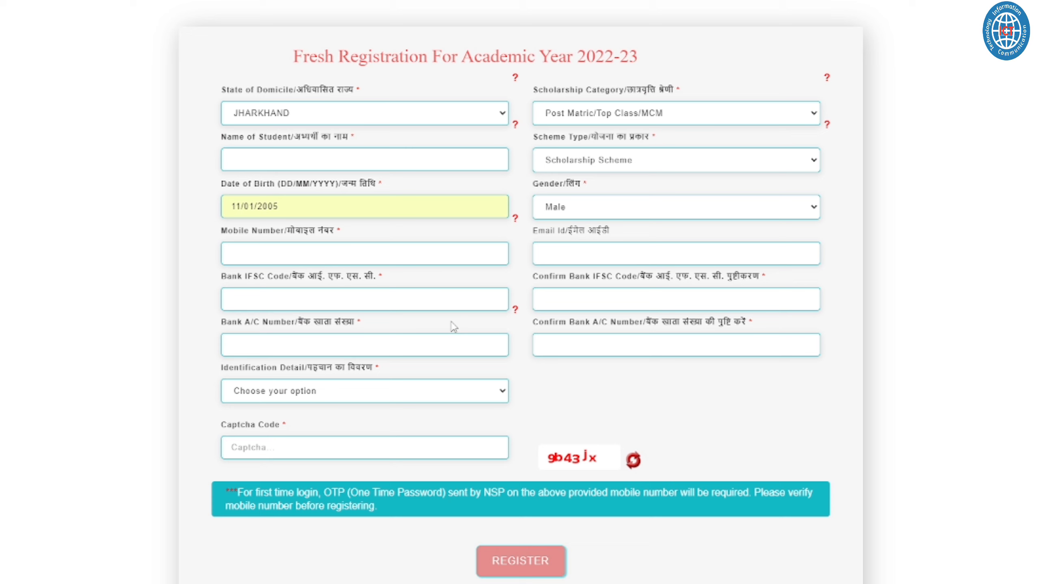
left_click_drag(580, 324, 619, 326)
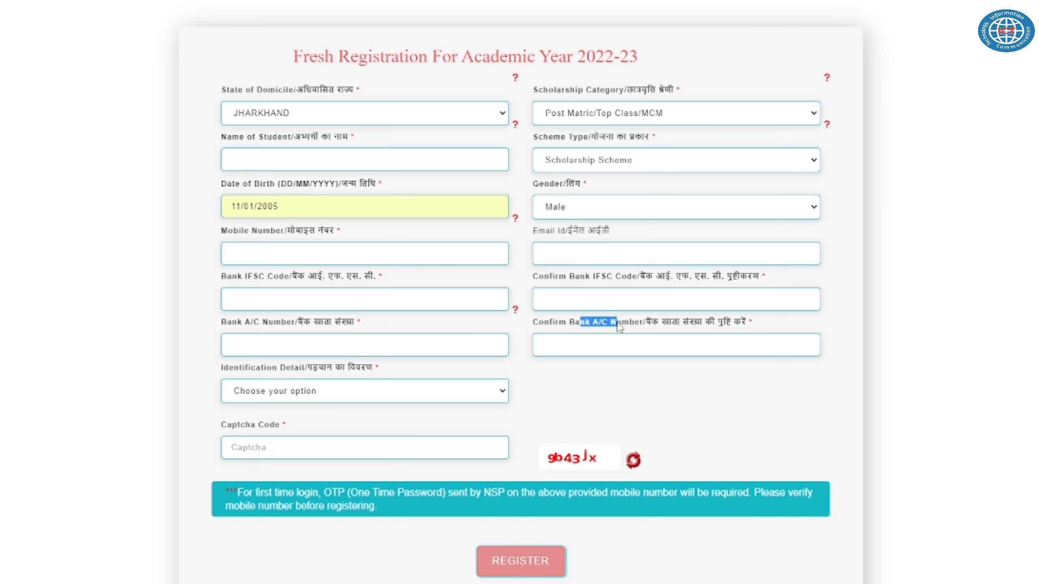
left_click(516, 329)
double_click(576, 323)
left_click(524, 329)
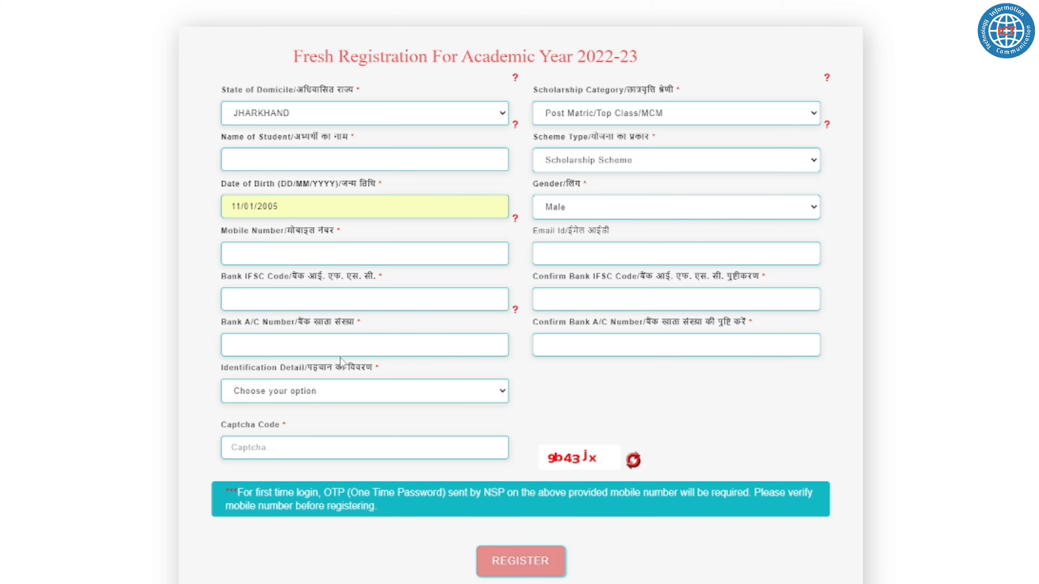
left_click_drag(251, 375, 310, 374)
left_click(213, 371)
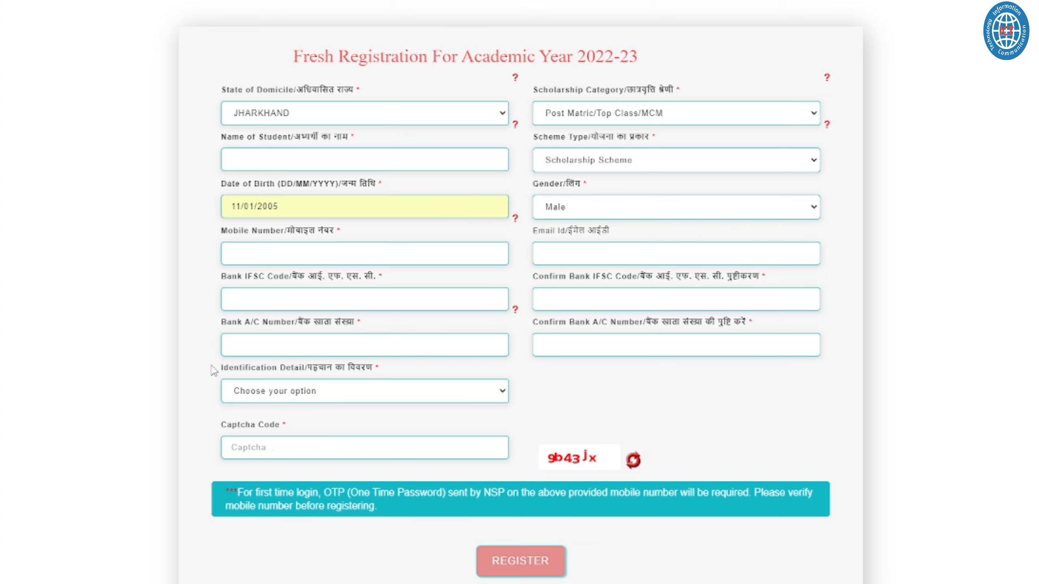
scroll(183, 334, "down", 1)
left_click(271, 366)
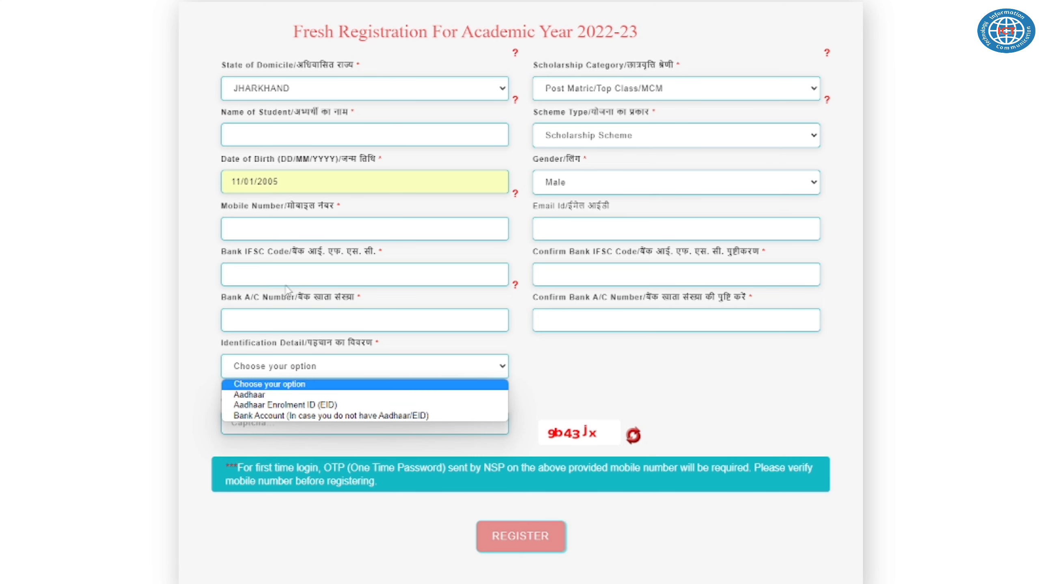
Choose Aadhaar as Identification Detail and place the cursor in the Aadhaar Number field.
left_click_drag(232, 113, 258, 113)
left_click(265, 362)
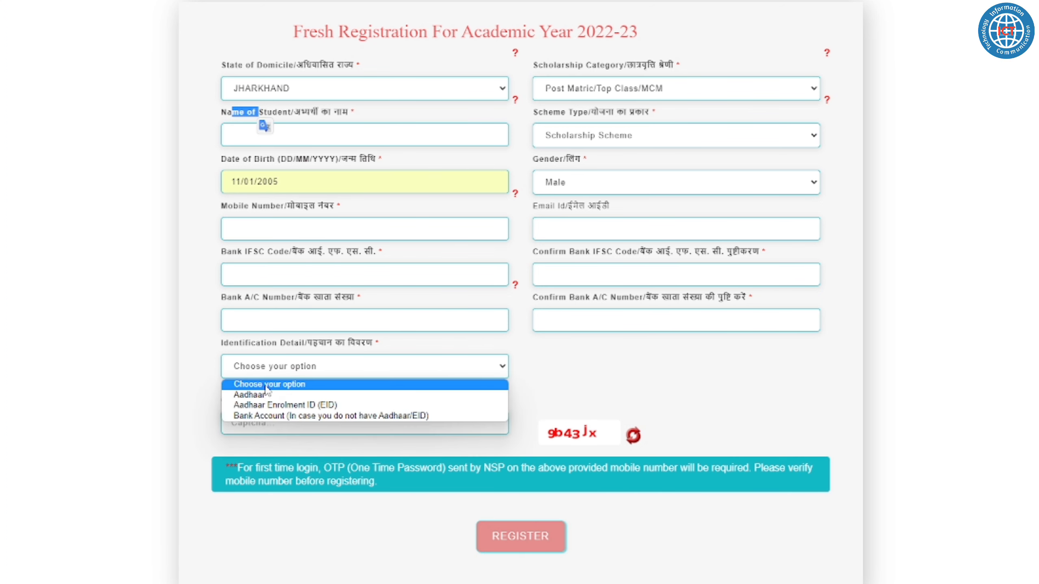
left_click(266, 395)
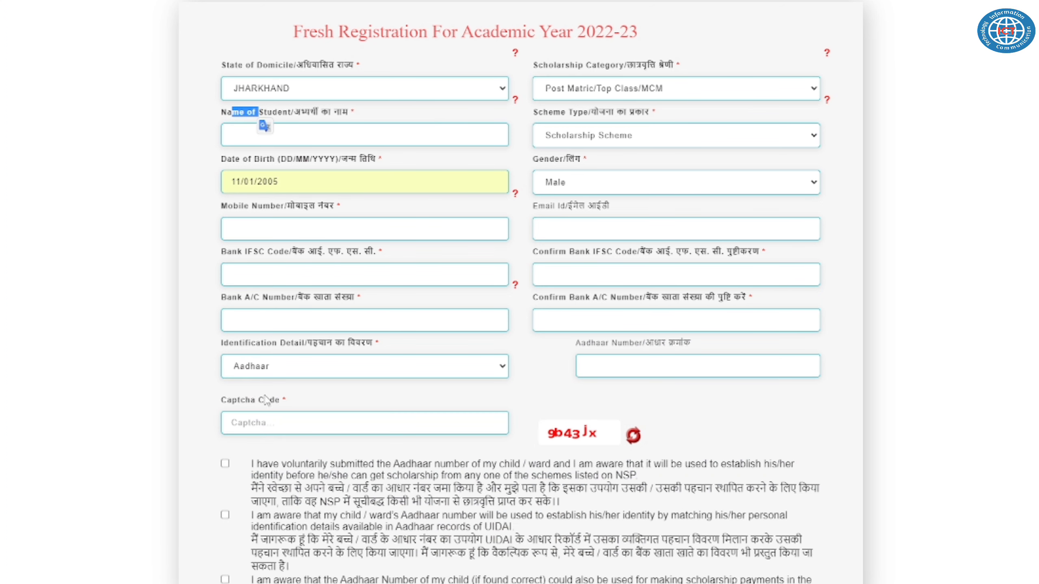
left_click(612, 368)
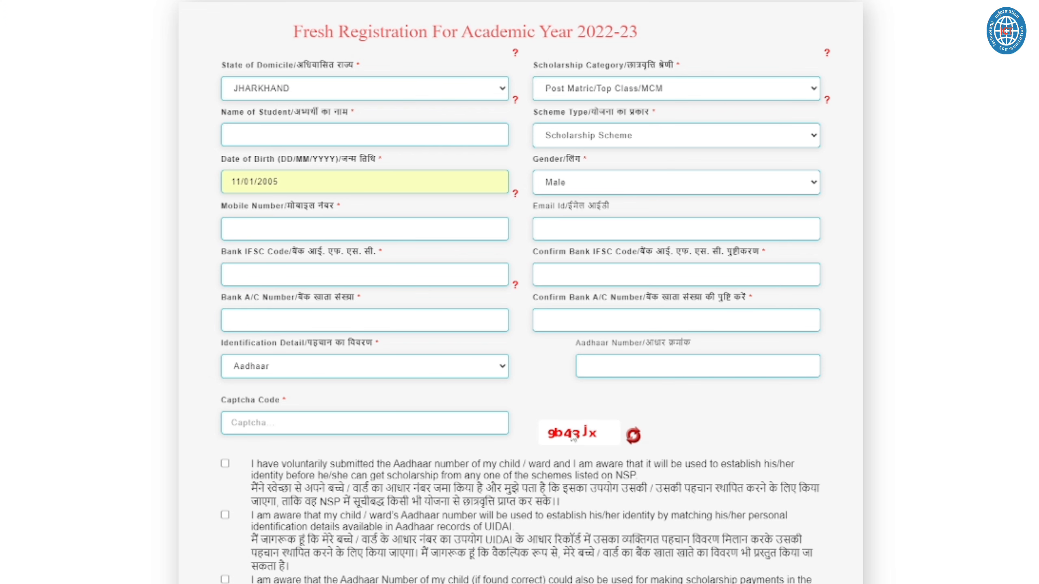
scroll(327, 424, "down", 3)
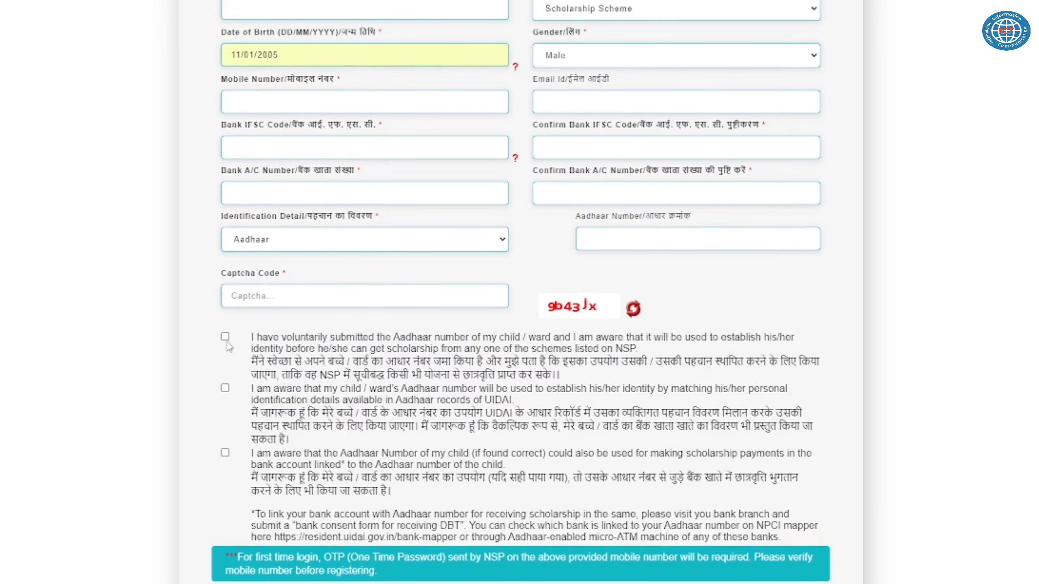
Tick all three Aadhaar consent statements.
left_click(225, 337)
left_click(225, 387)
left_click(225, 453)
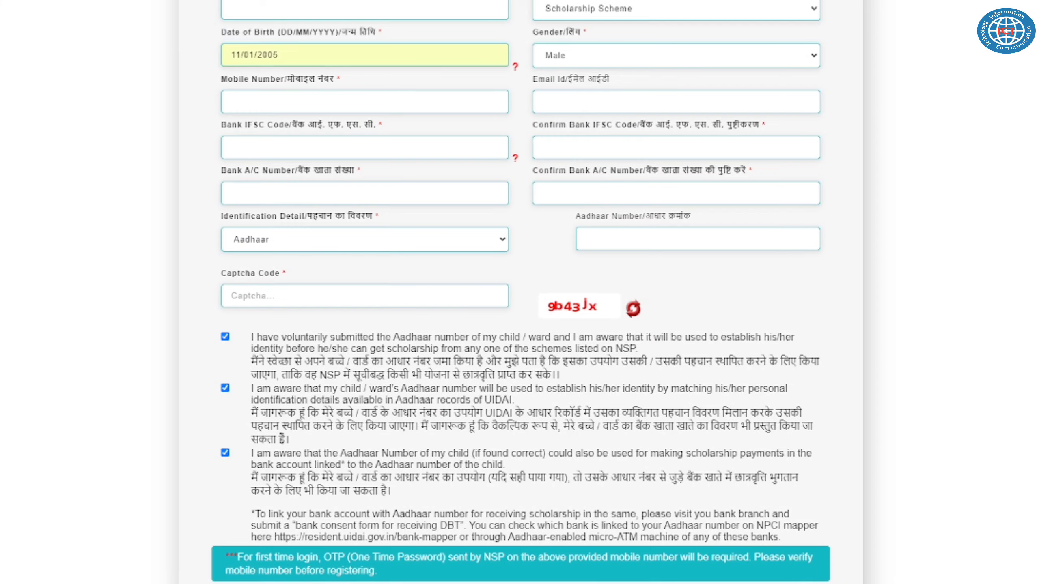
scroll(327, 450, "down", 2)
scroll(397, 323, "up", 2)
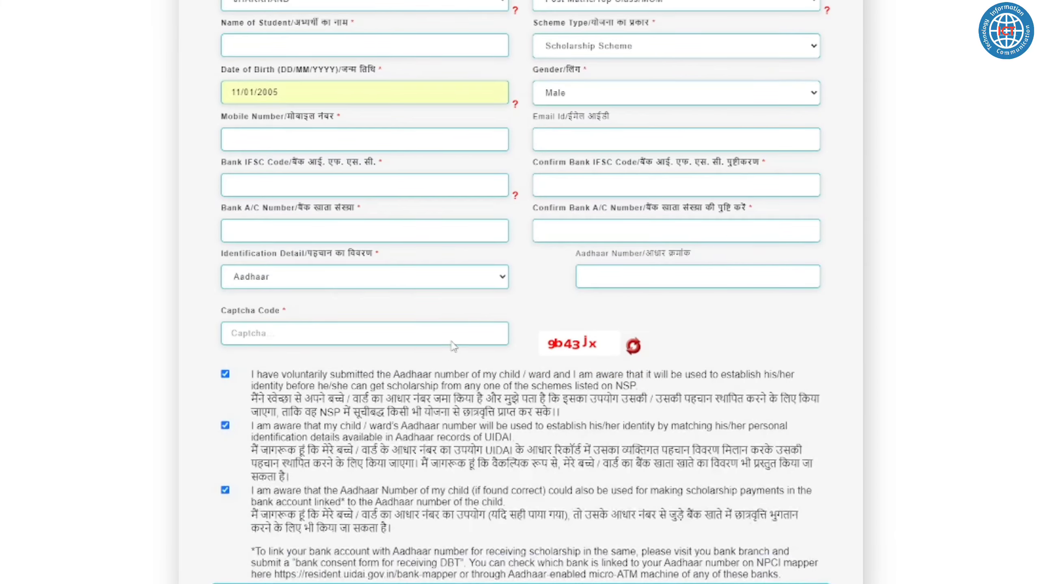
scroll(332, 280, "up", 1)
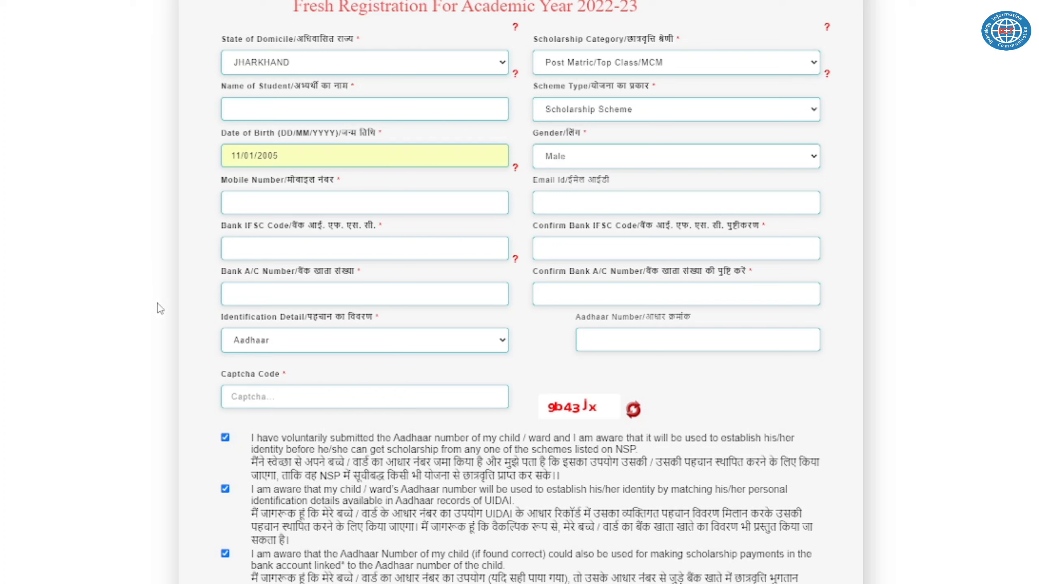
Change Identification Detail to Bank Account.
left_click_drag(224, 322, 311, 321)
left_click(313, 303)
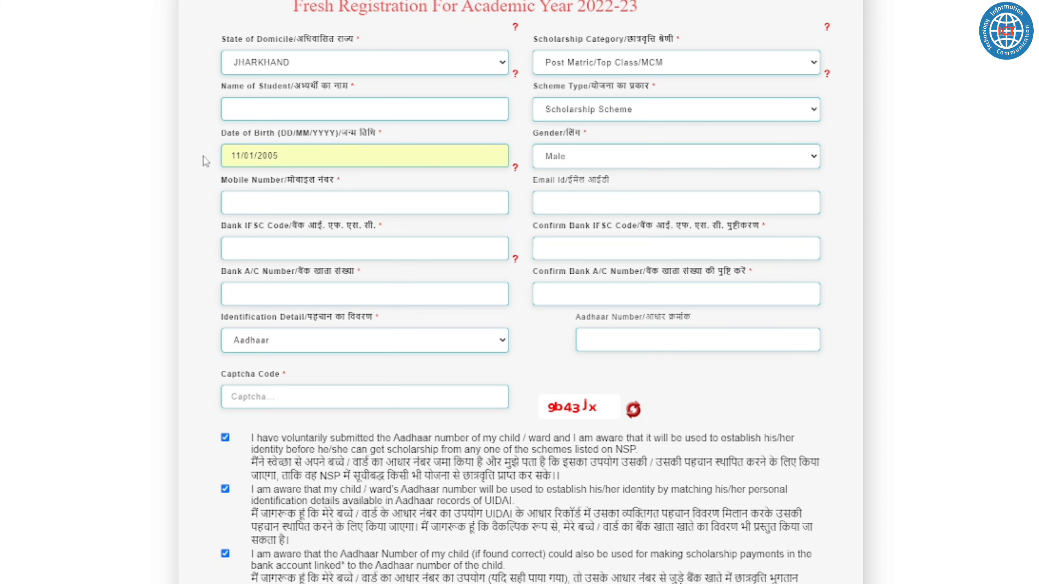
left_click_drag(259, 86, 333, 87)
left_click_drag(268, 137, 289, 139)
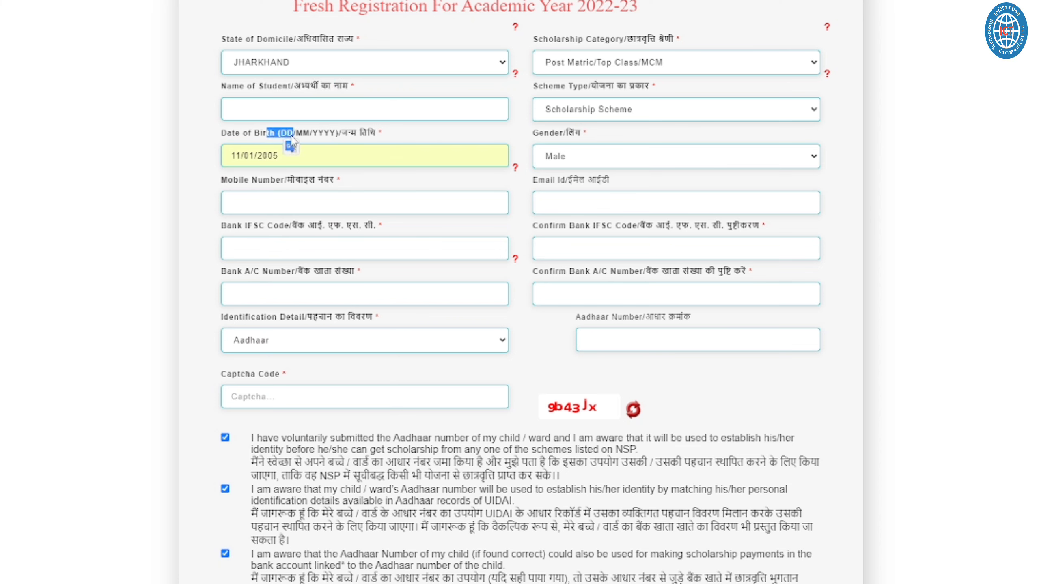
left_click(131, 152)
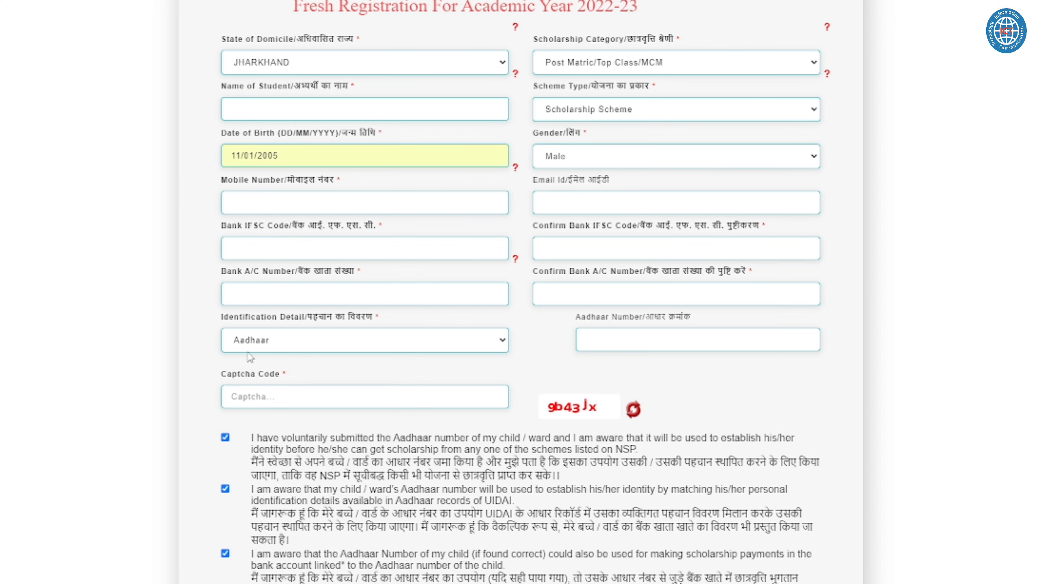
left_click_drag(221, 319, 300, 320)
left_click(200, 330)
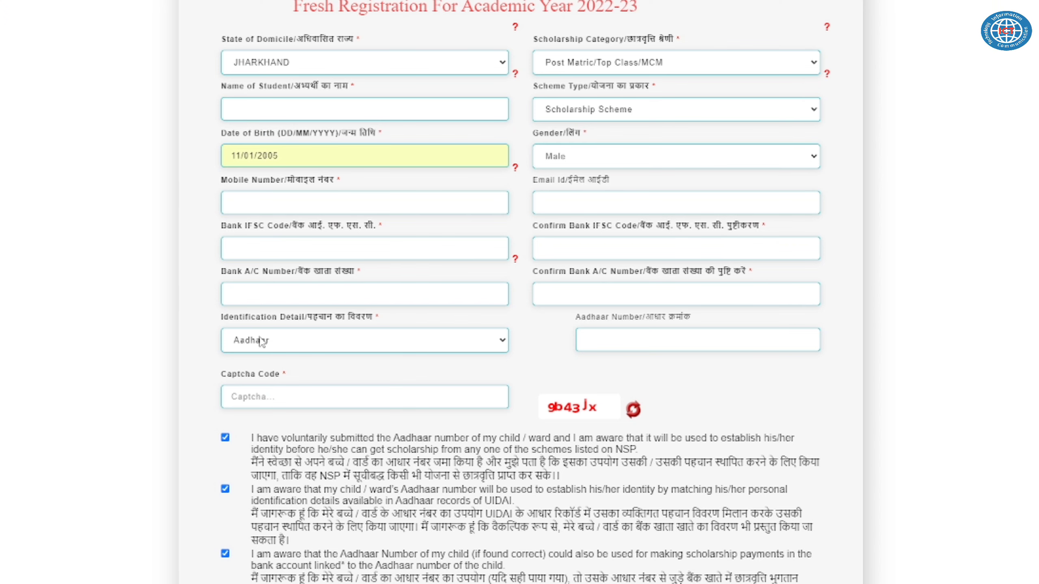
left_click(262, 341)
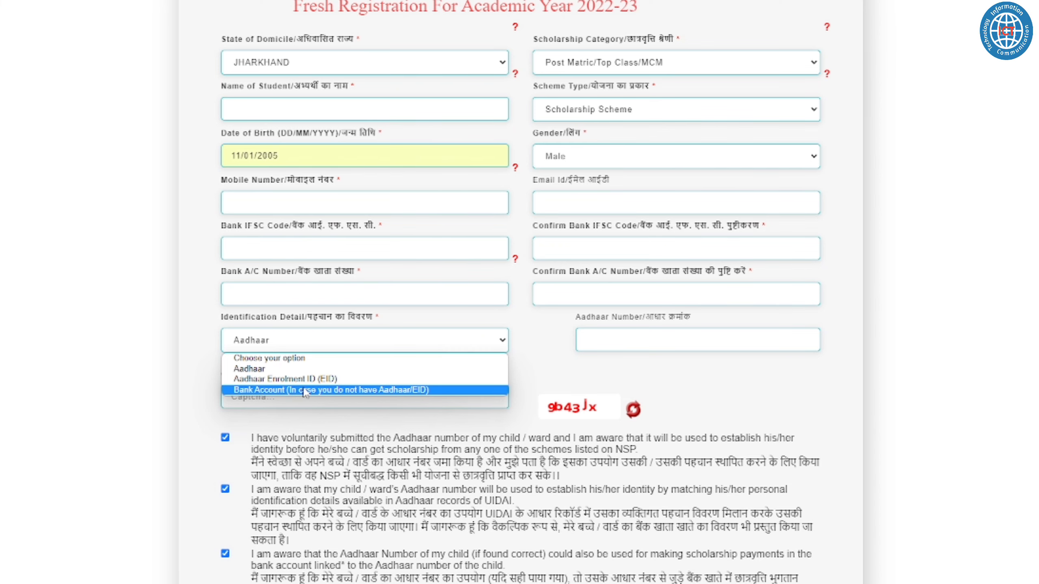
left_click(255, 390)
Attach dcil-recruitment-2022.jpg as the bank passbook copy for Bank Account identification.
scroll(166, 323, "down", 3)
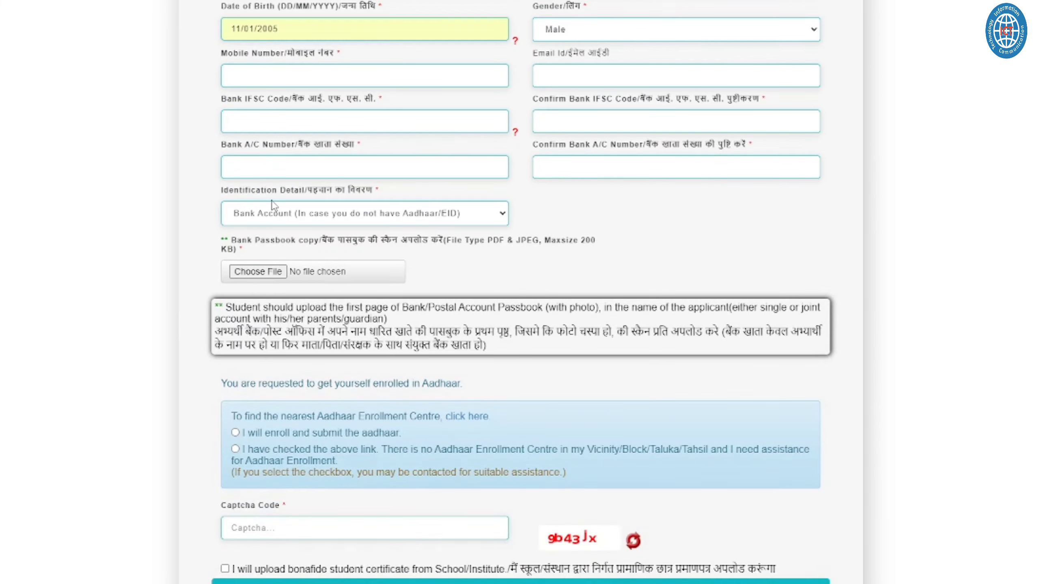
left_click_drag(259, 243, 319, 242)
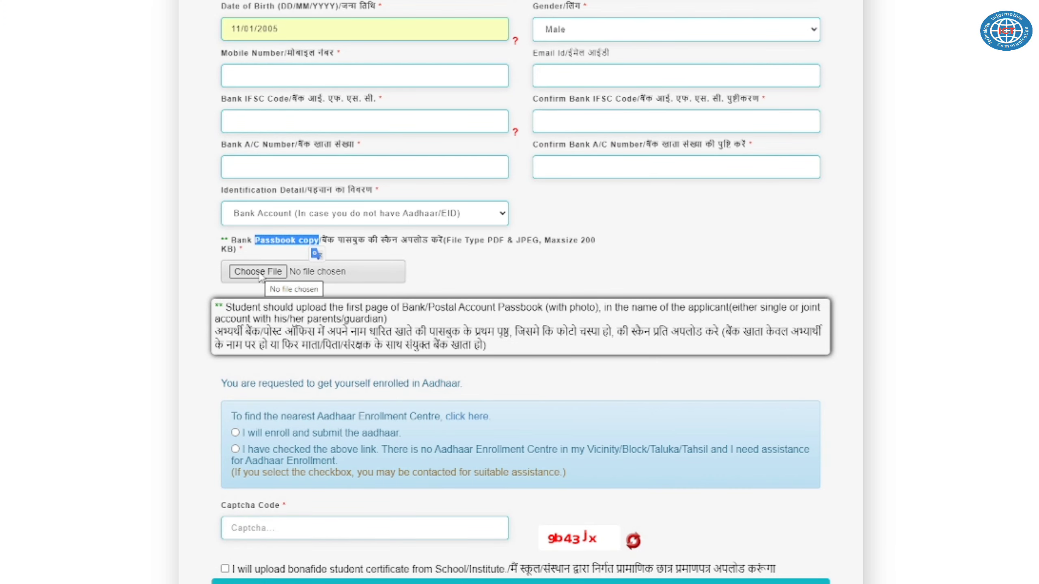
left_click(258, 273)
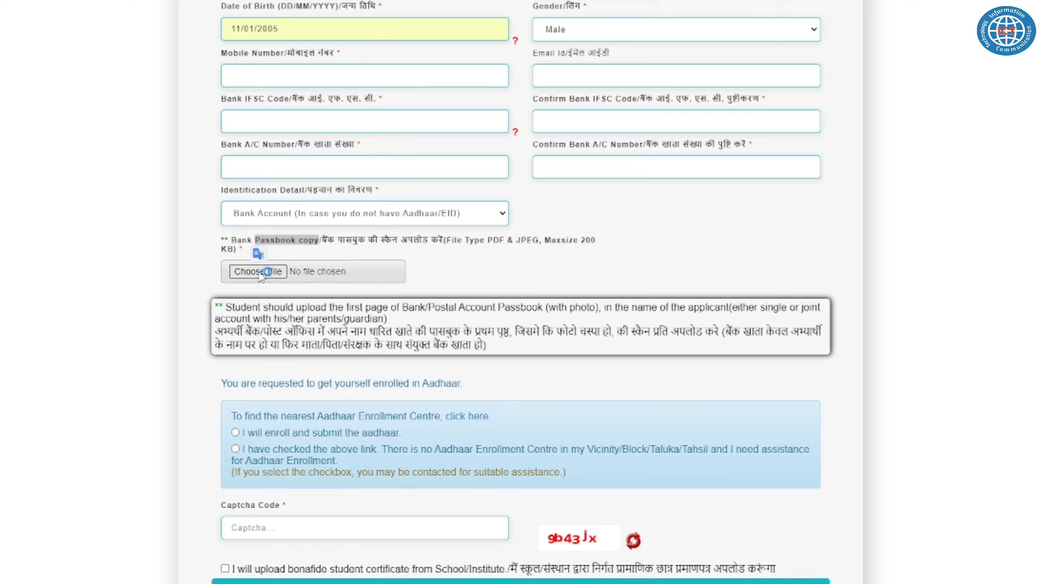
double_click(202, 61)
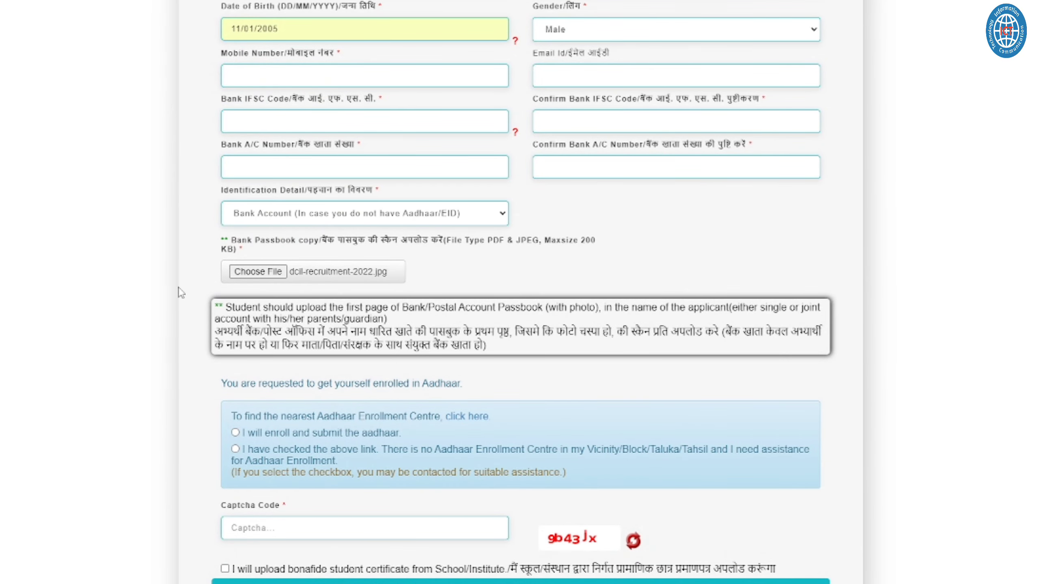
scroll(172, 320, "down", 3)
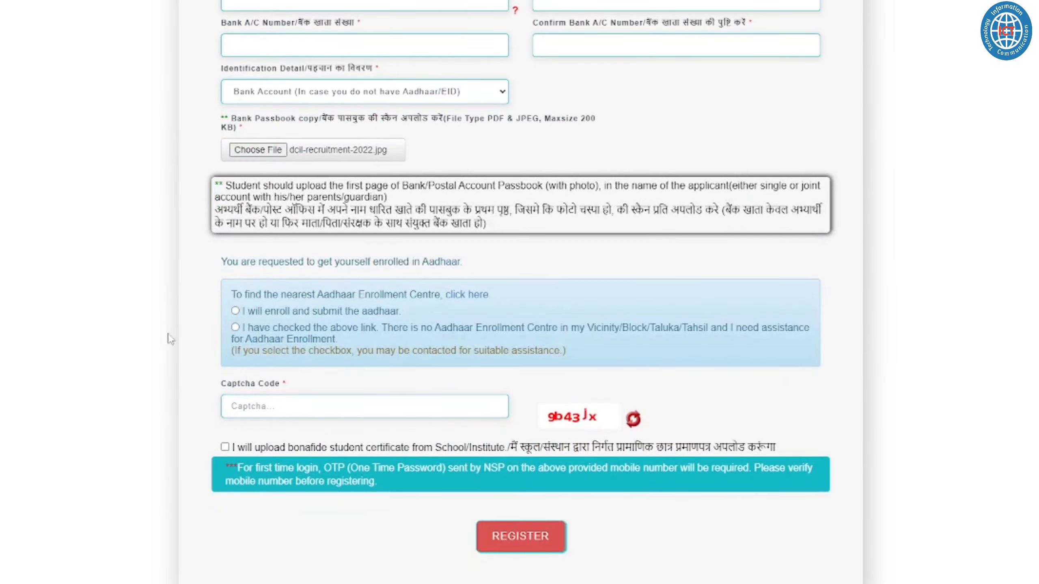
Choose the option that no Aadhaar enrolment centre is nearby.
left_click(236, 328)
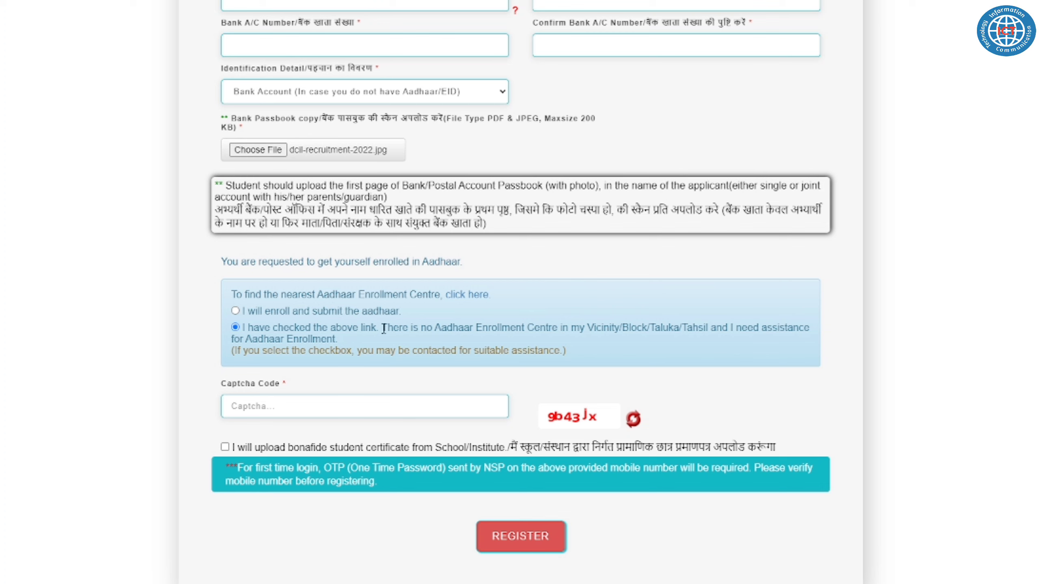
triple_click(250, 336)
left_click(248, 336)
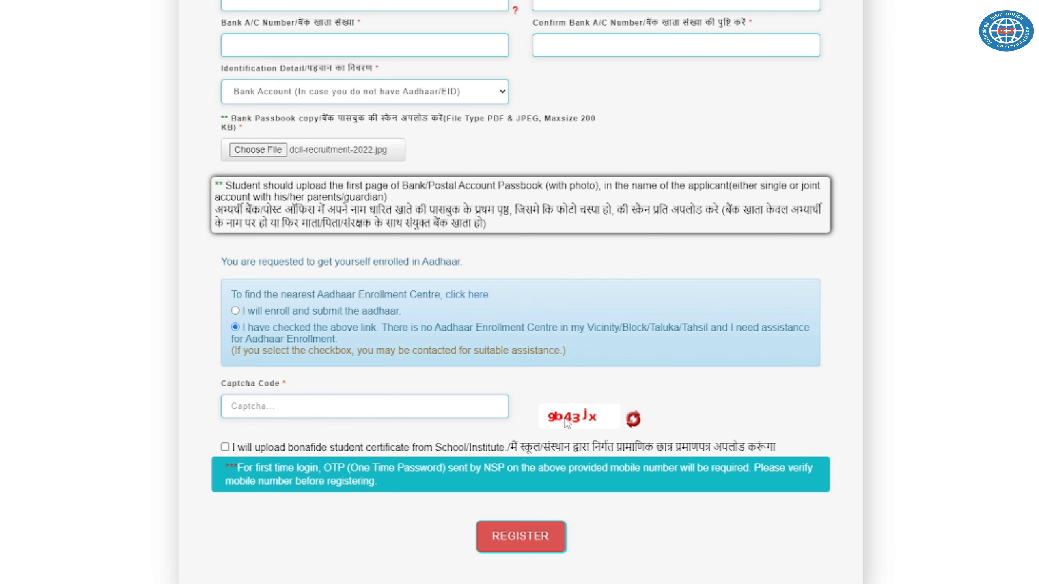
Refresh and enter the captcha, tick the bonafide certificate pledge, and submit the registration.
left_click(317, 407)
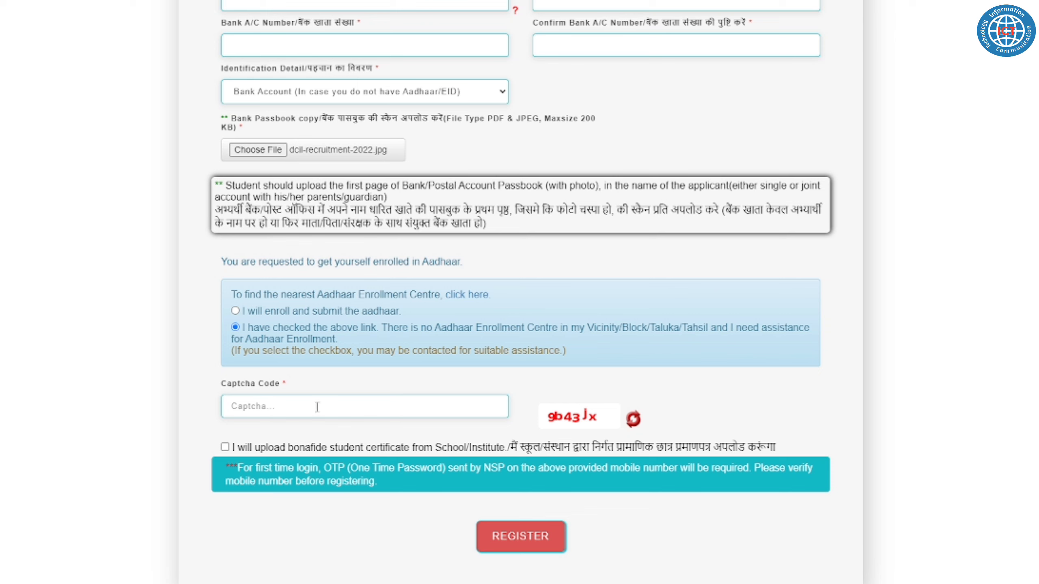
left_click(633, 420)
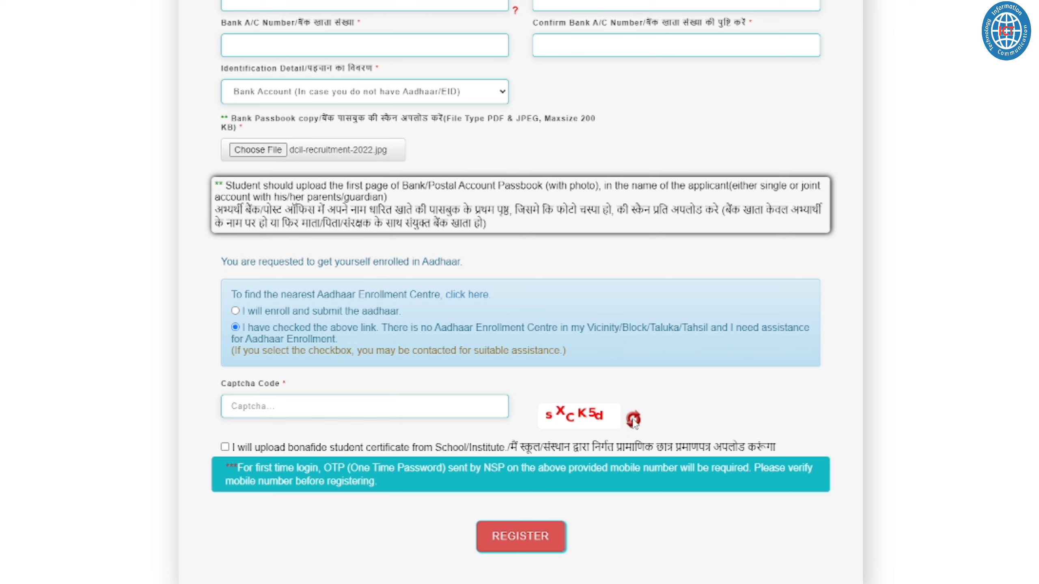
left_click(357, 406)
type("s")
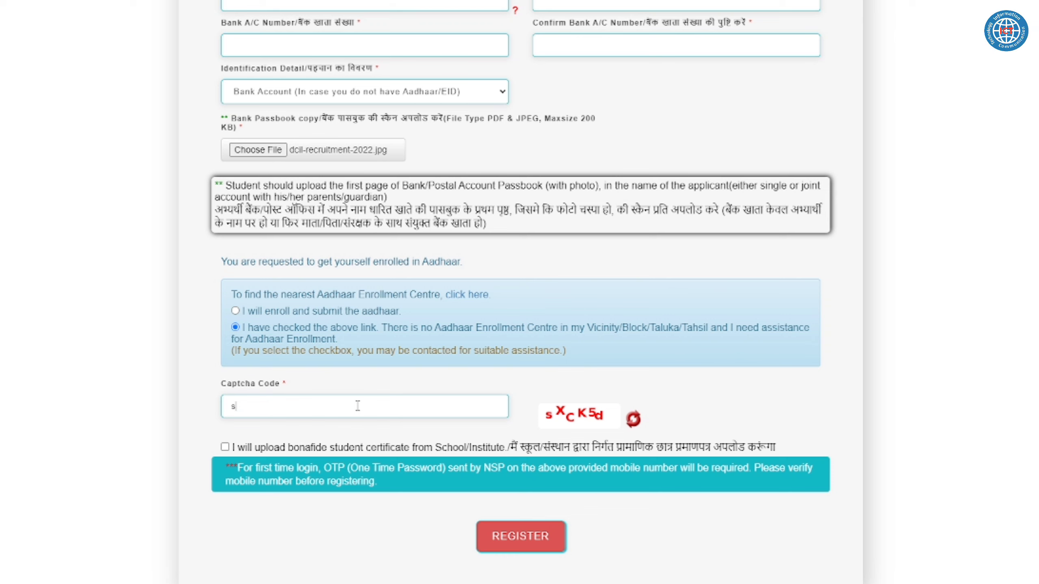
type("XCK5")
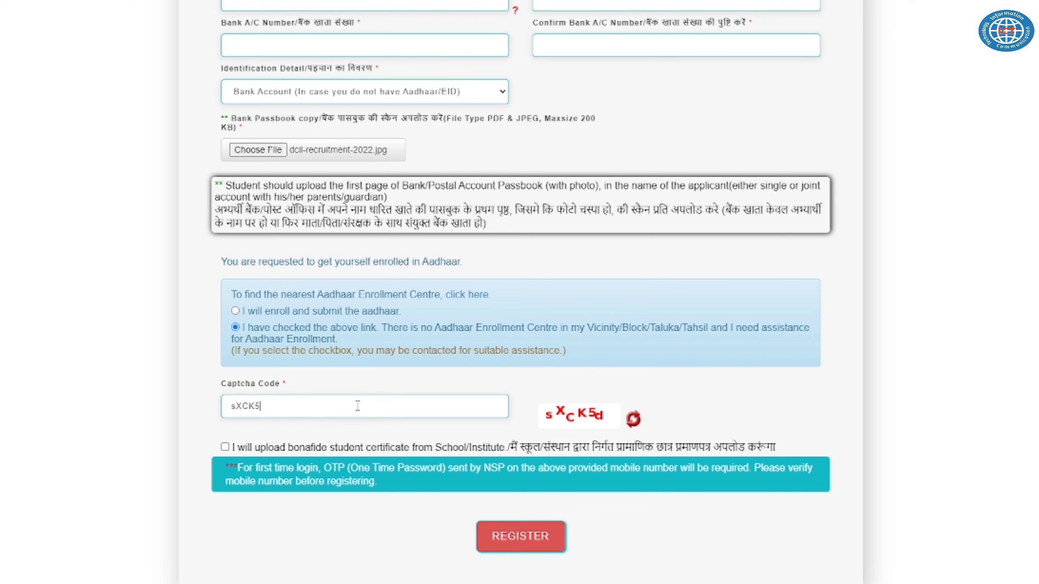
type("d")
left_click(224, 446)
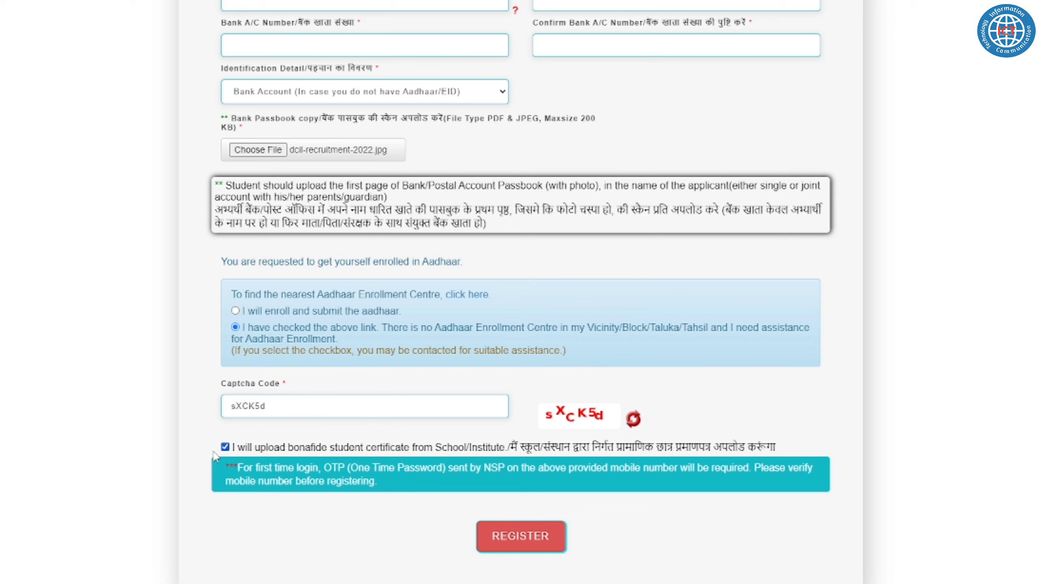
left_click(552, 550)
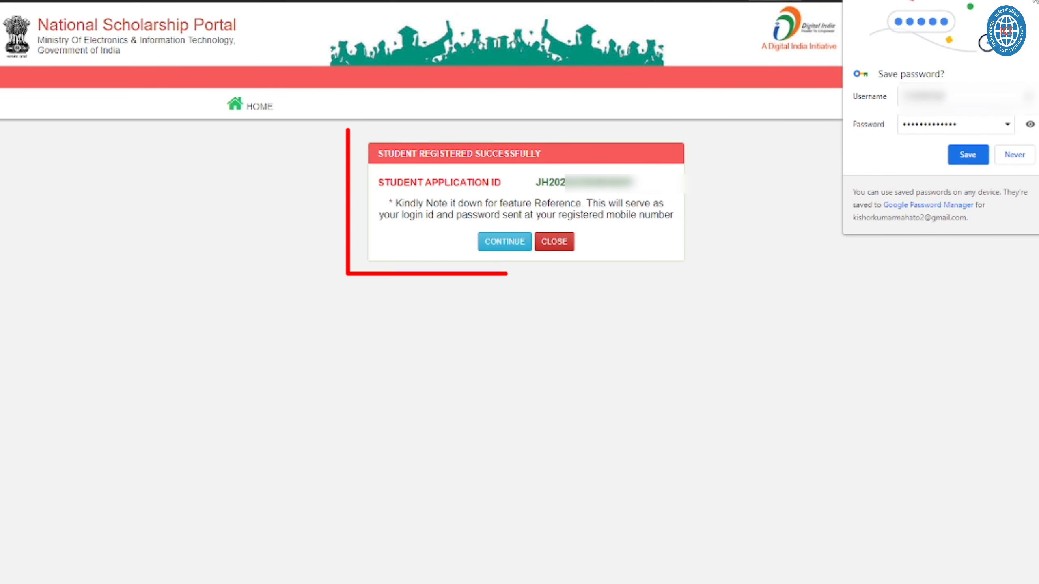
Note the assigned student application ID and continue to the fresh application login.
double_click(549, 182)
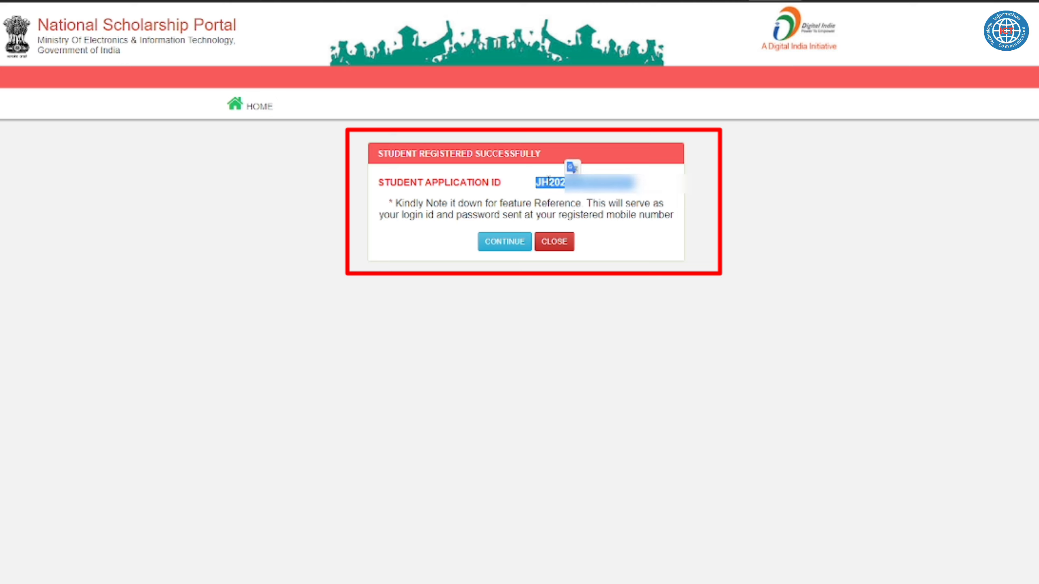
left_click(550, 180)
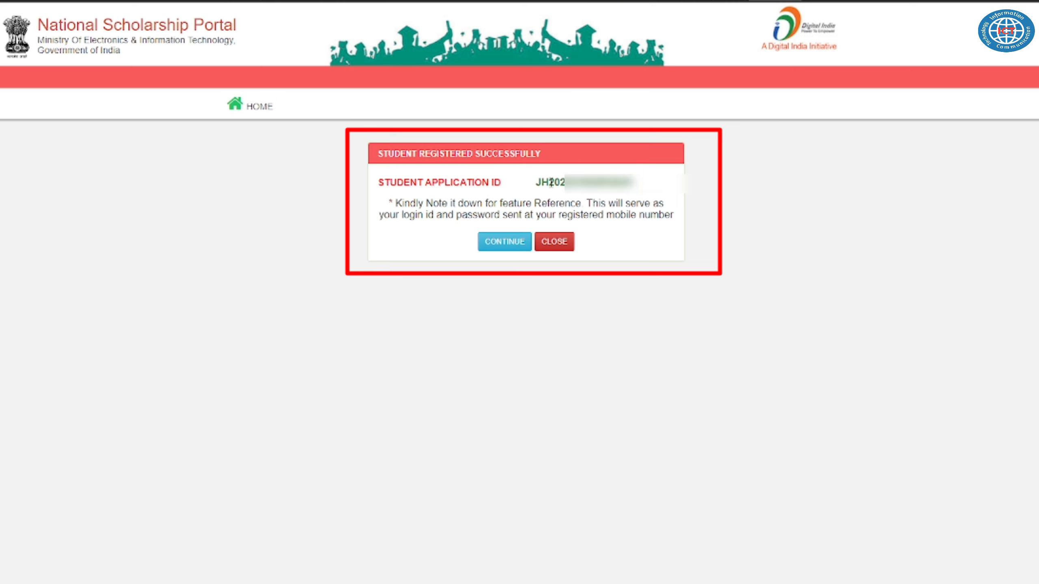
left_click(506, 244)
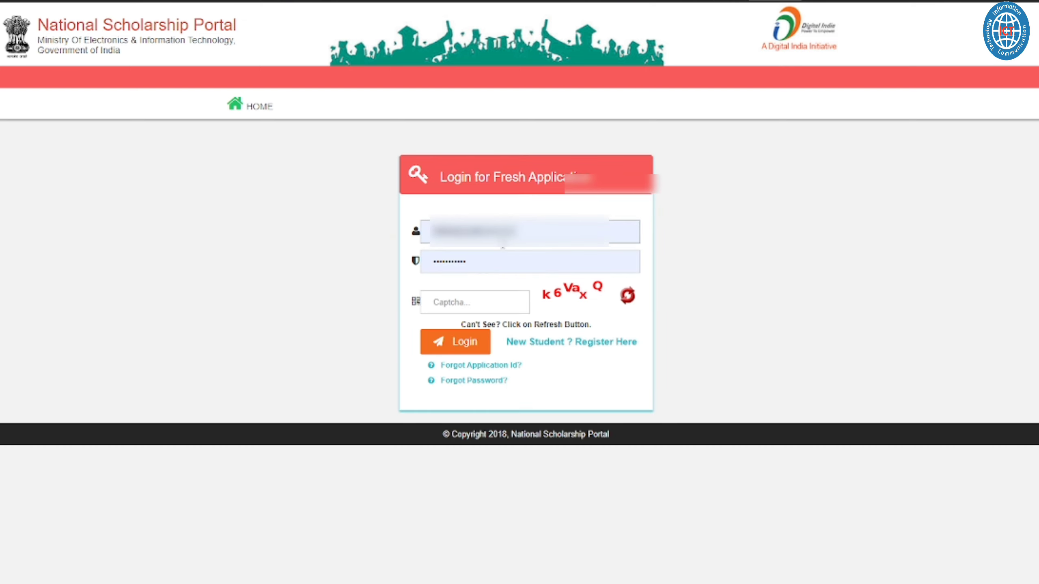
Clear the prefilled password and dismiss the saved-login suggestions.
double_click(507, 232)
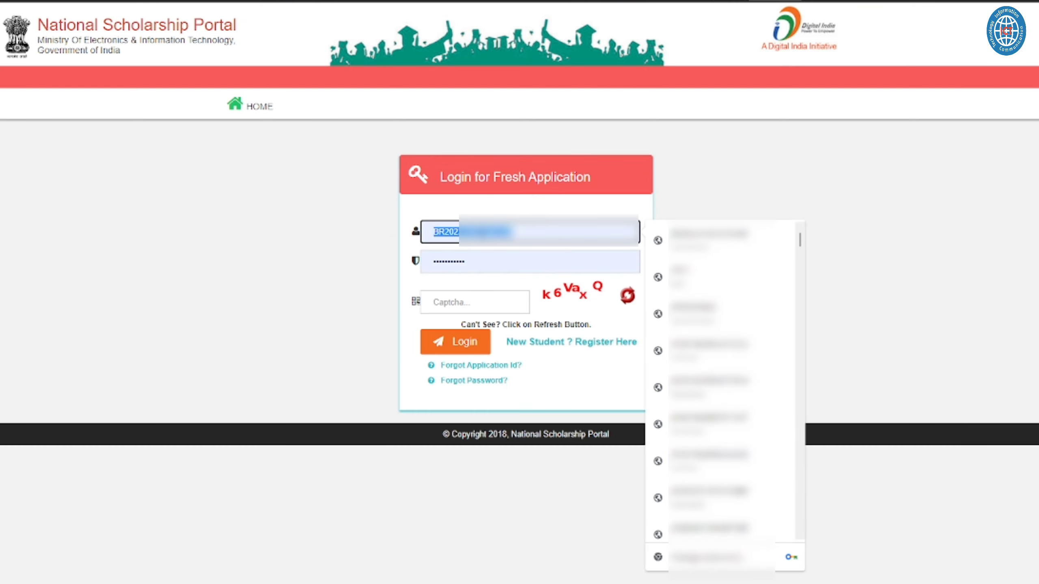
left_click(326, 244)
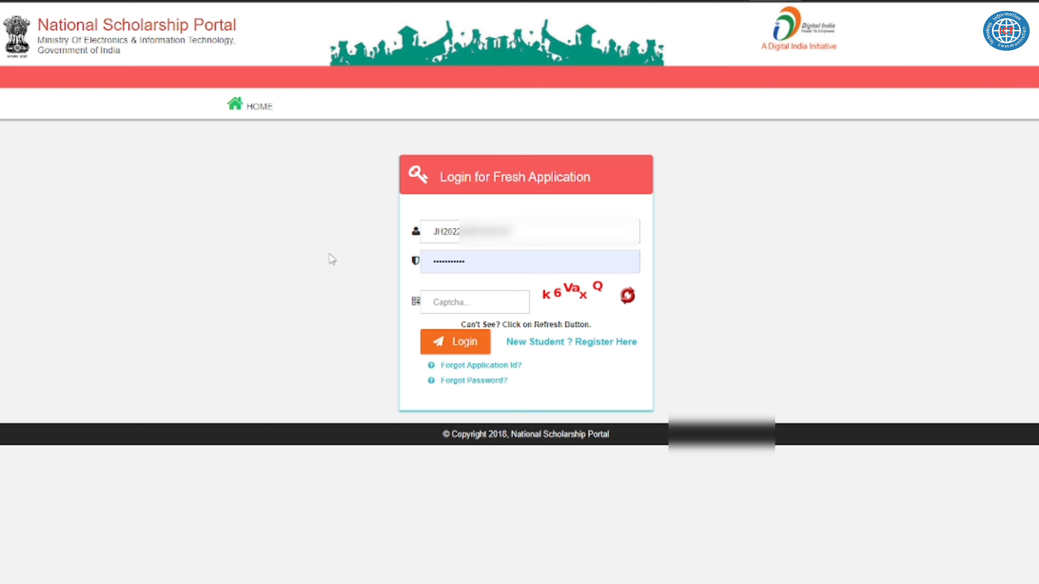
double_click(479, 262)
key("BackSpace")
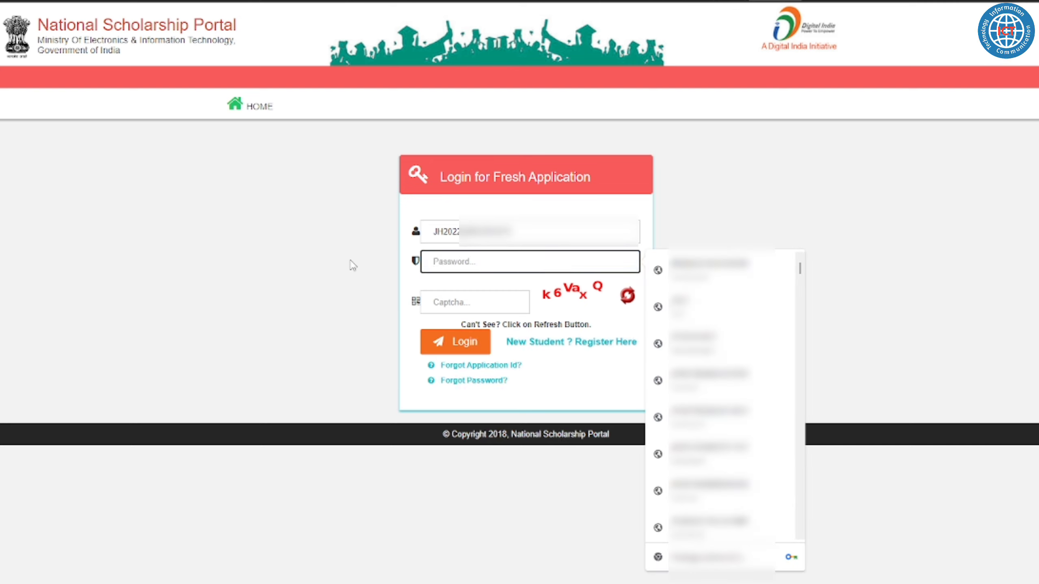
left_click(302, 265)
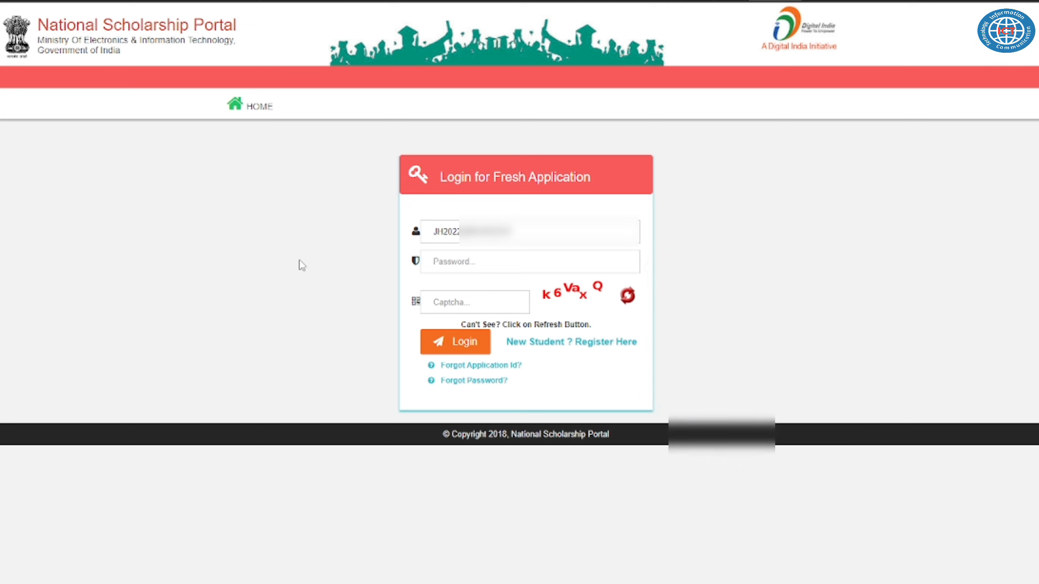
Enter the account password and the captcha code, then log in.
left_click(451, 258)
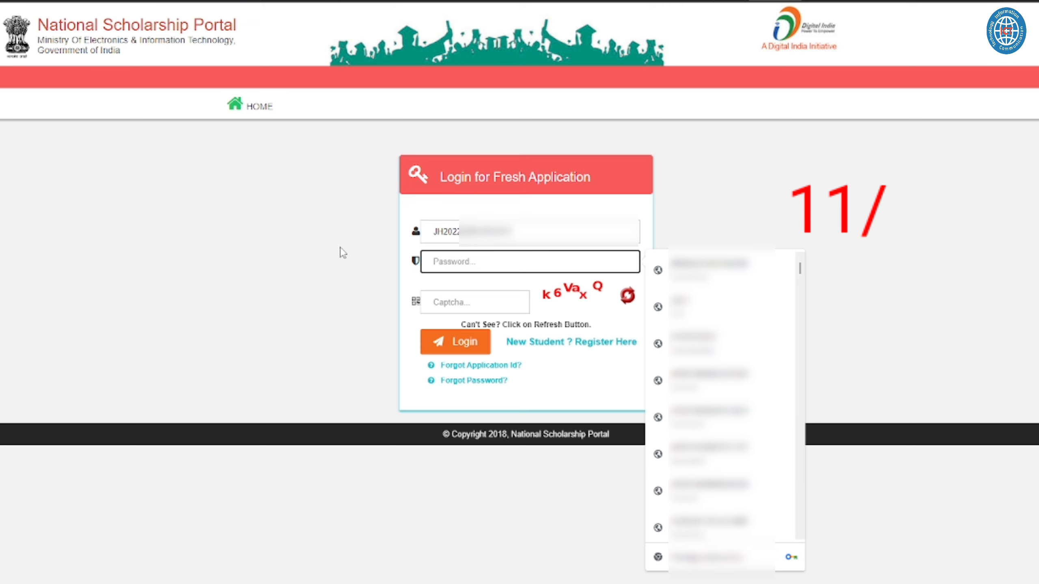
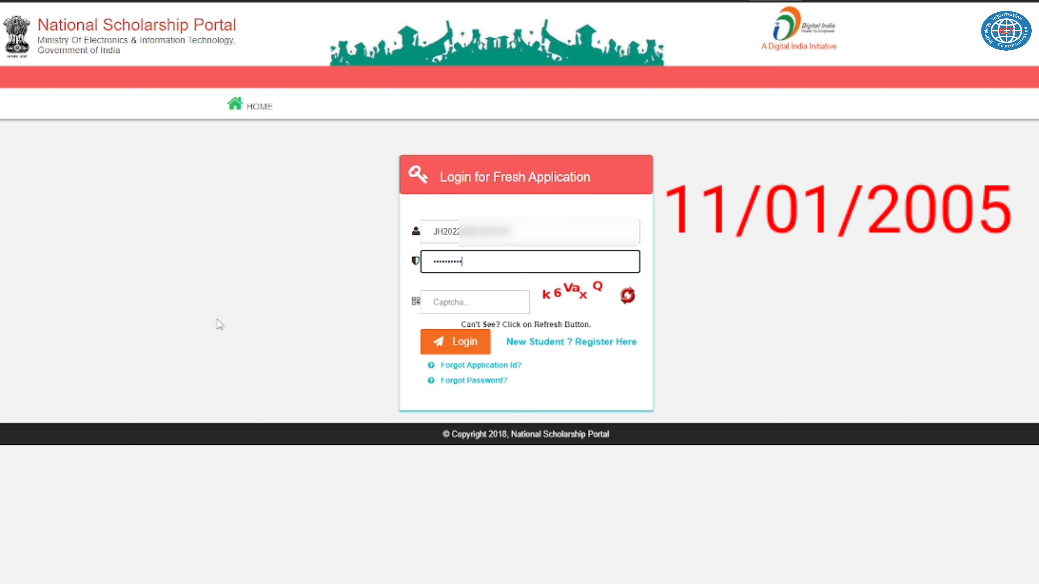
left_click(468, 301)
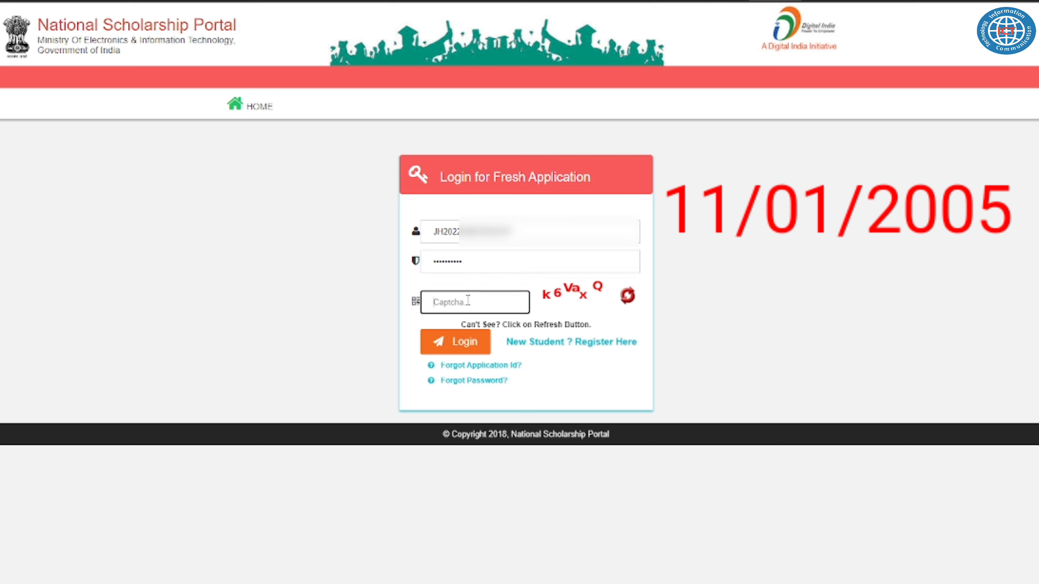
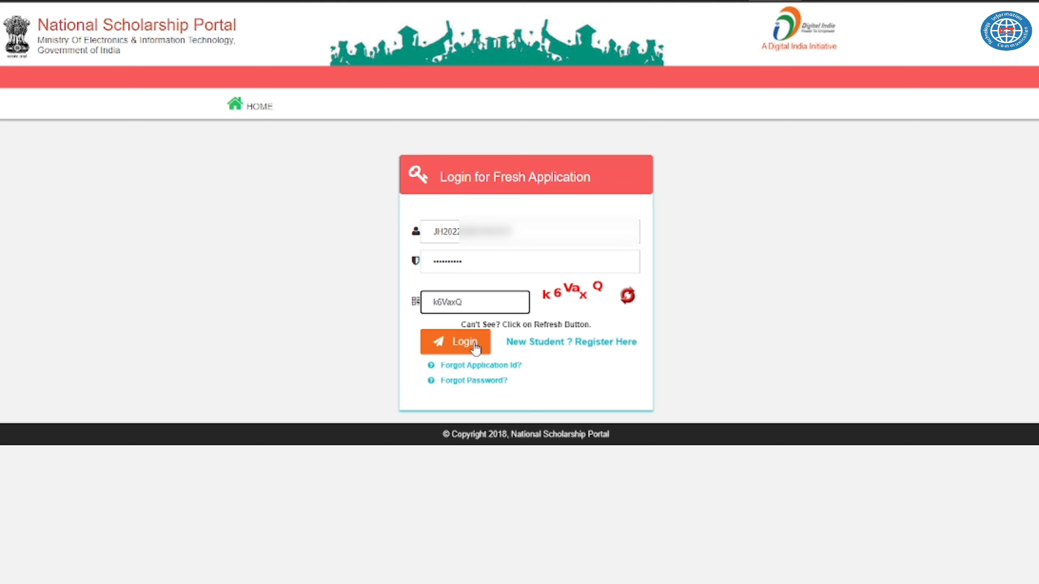
left_click(474, 347)
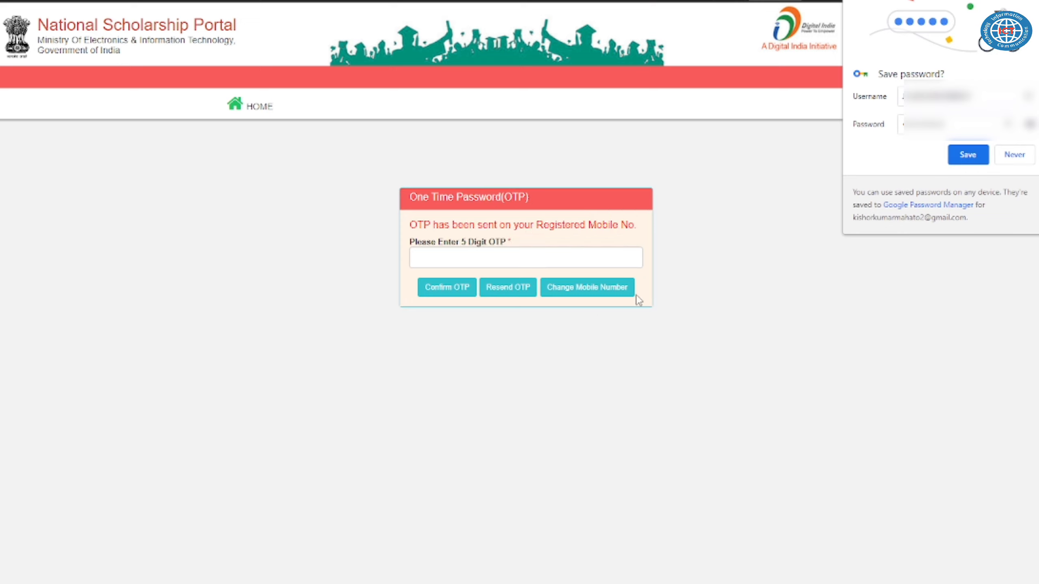
Enter the 5-digit OTP received on the registered mobile and confirm it.
left_click(477, 251)
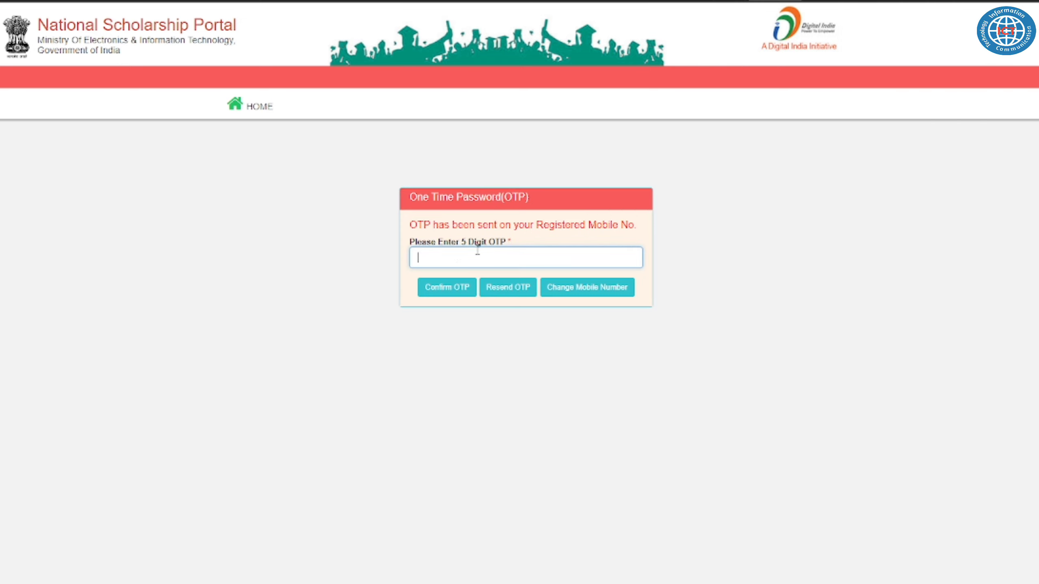
left_click(352, 274)
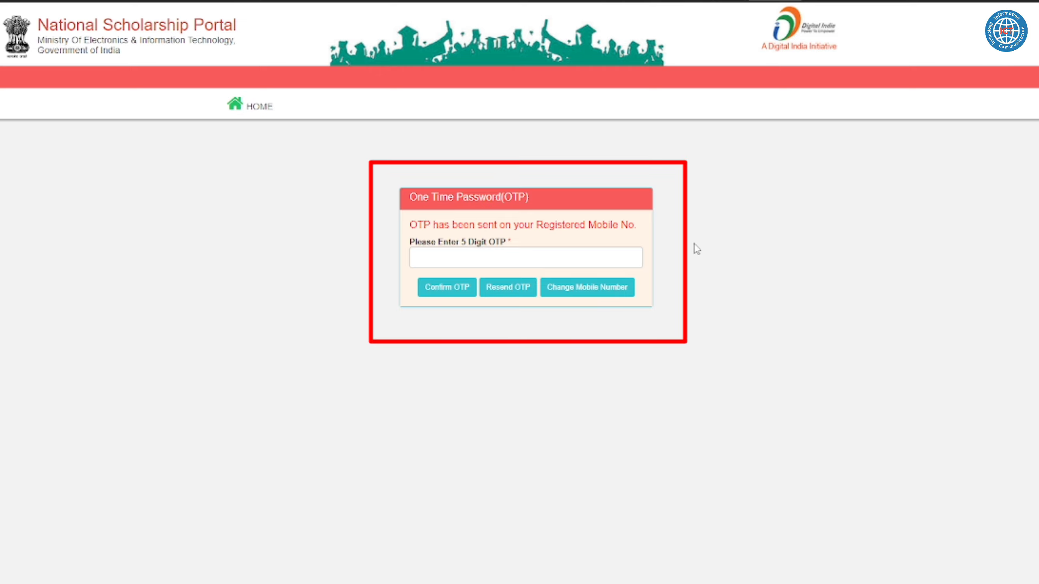
left_click_drag(426, 242, 457, 225)
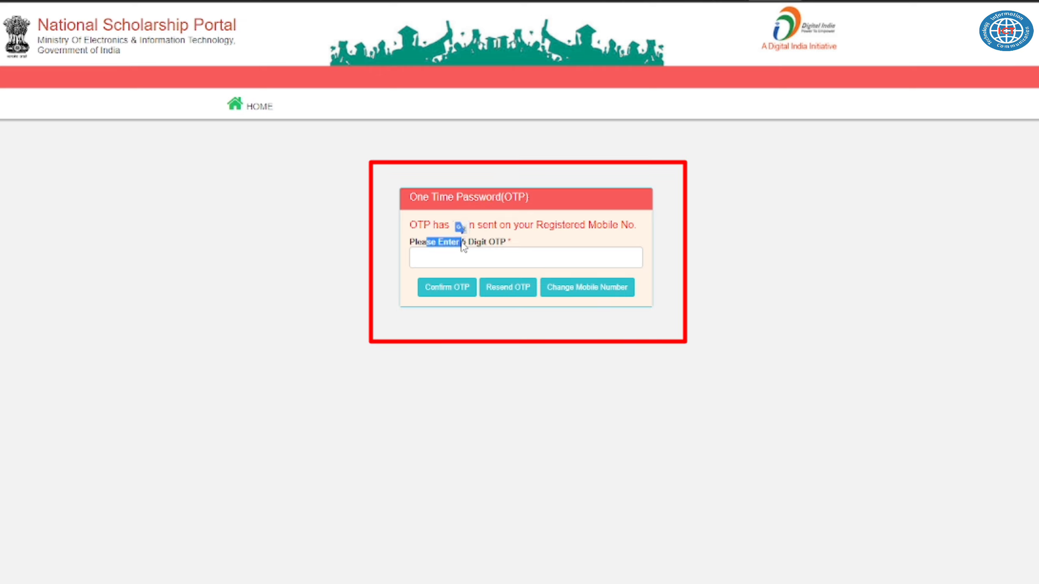
left_click(420, 259)
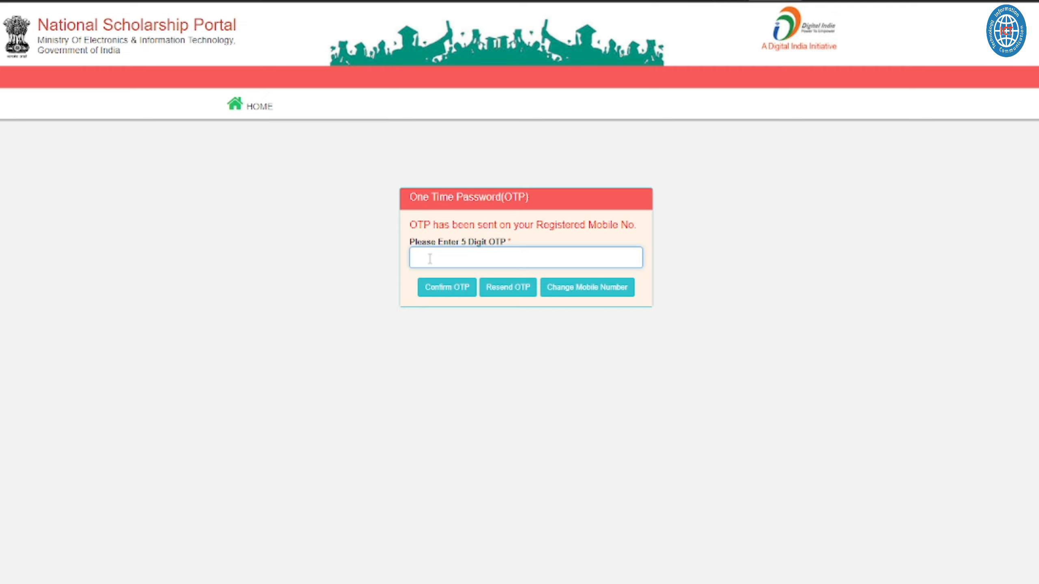
left_click(446, 291)
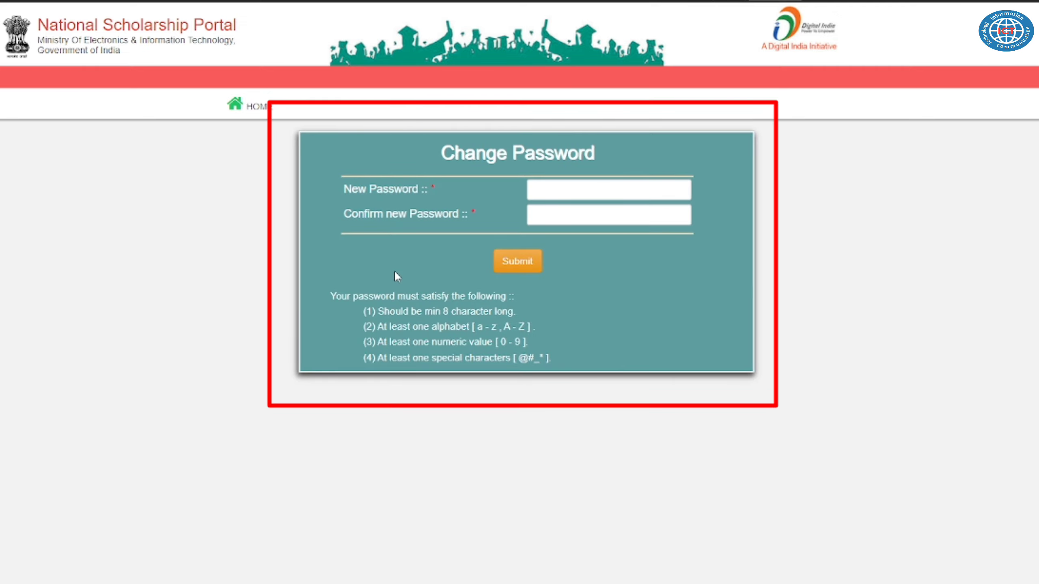
Enter and confirm a new Strong password, submit it, and dismiss Chrome's update-password prompt.
left_click_drag(352, 187, 425, 200)
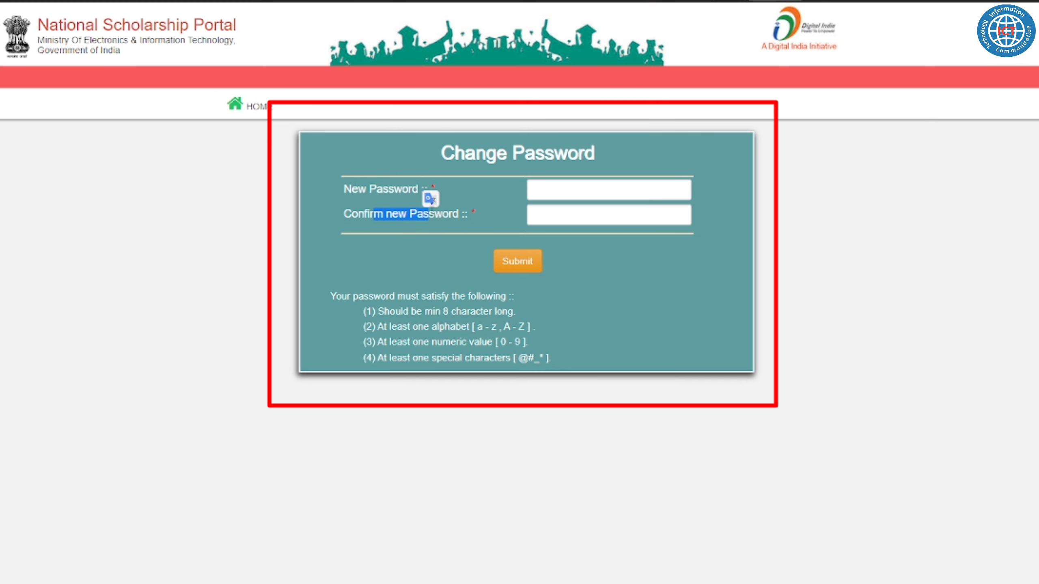
left_click(451, 165)
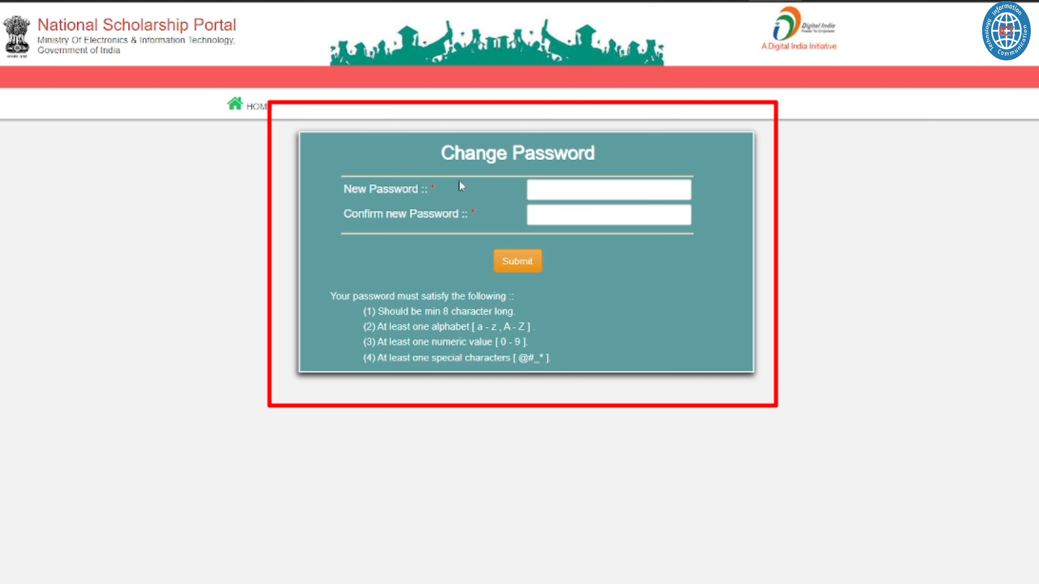
left_click(563, 191)
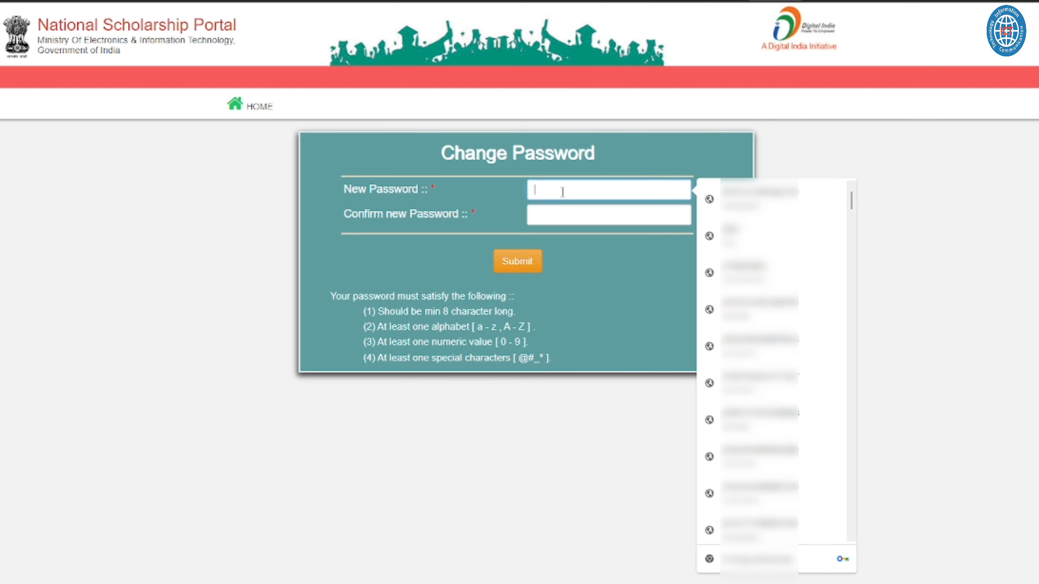
type("••••••")
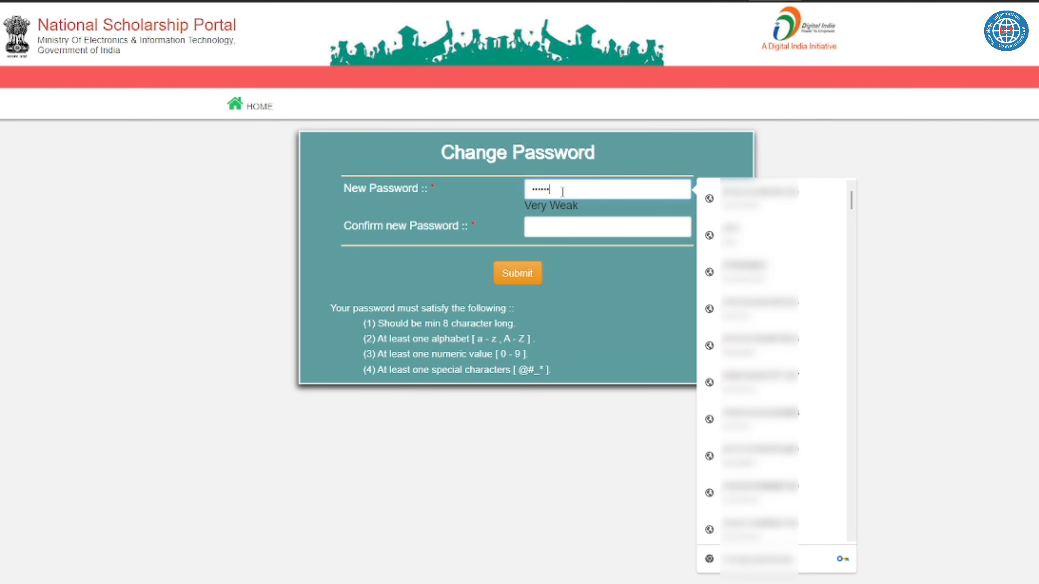
type("••••")
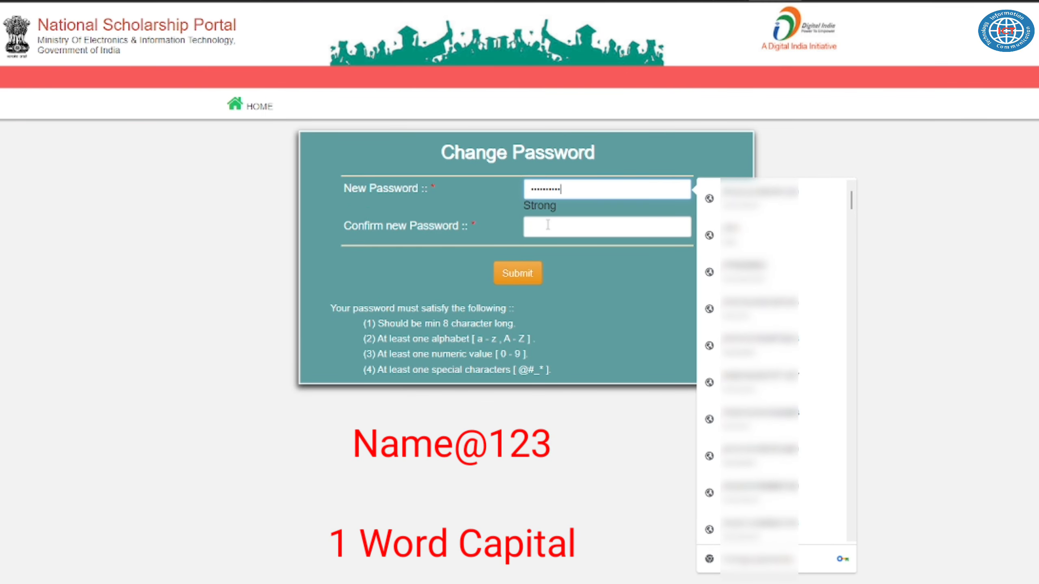
left_click(548, 225)
type("•••••")
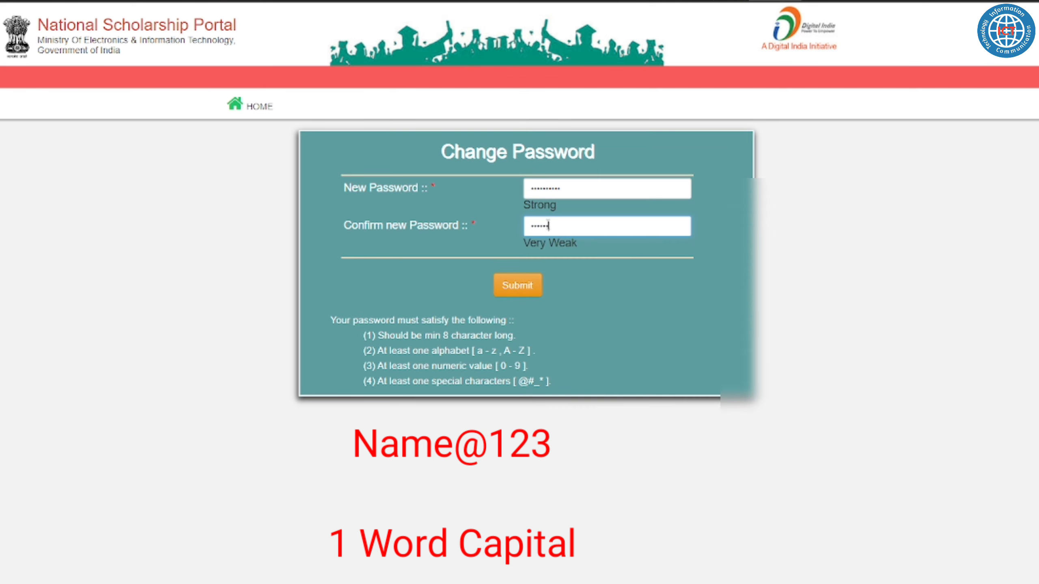
type("••••")
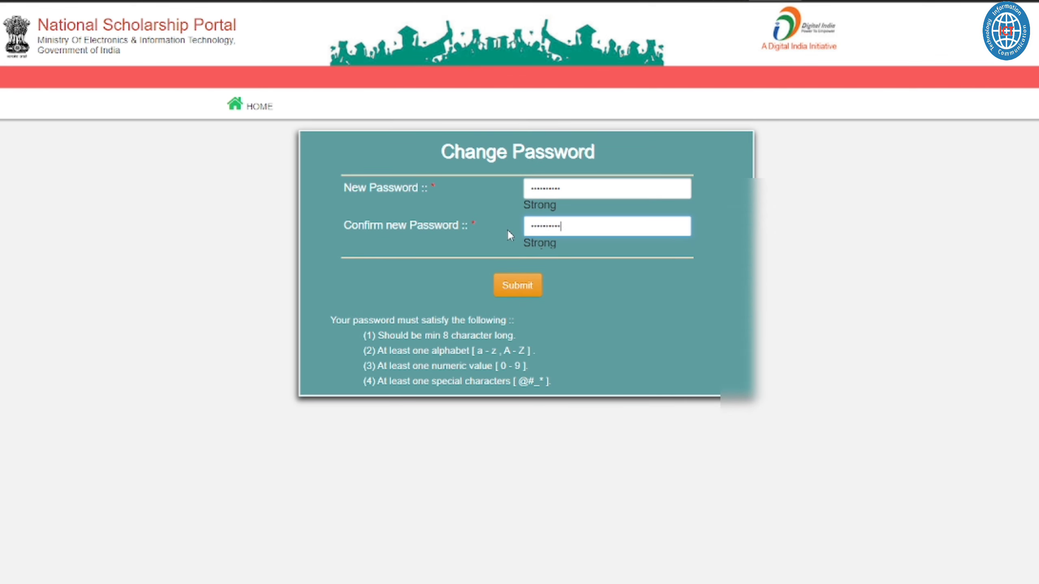
left_click(521, 290)
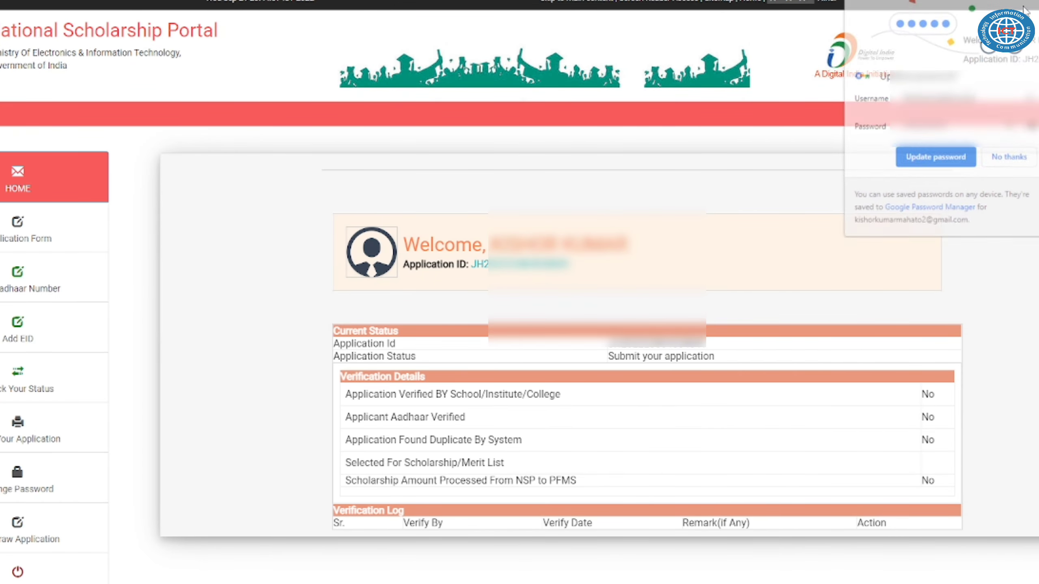
left_click(934, 154)
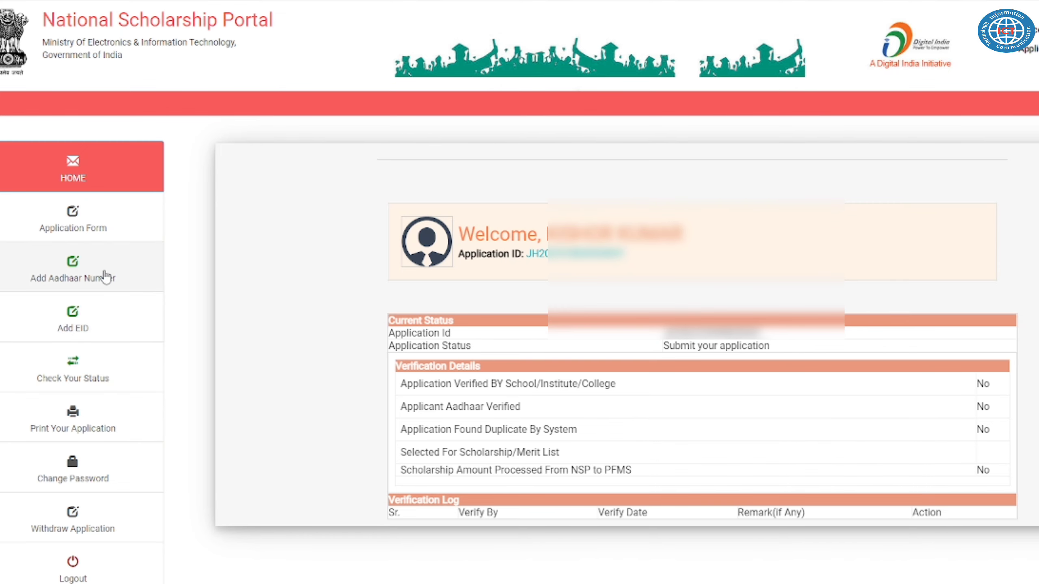
Open Add Aadhaar Number and fill the Aadhaar Number and Confirm Aadhaar Number fields.
left_click(105, 275)
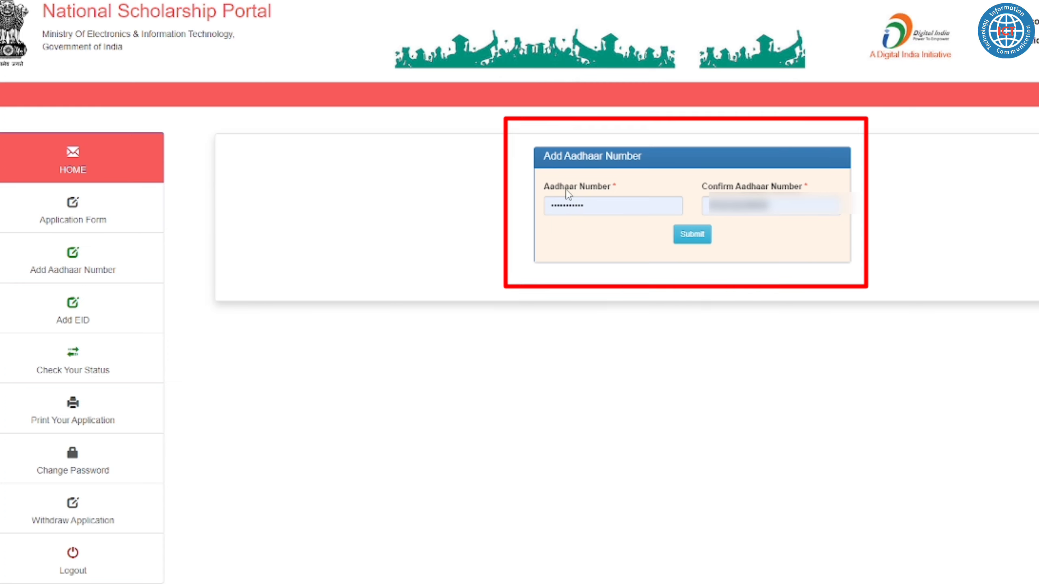
left_click_drag(569, 192, 616, 193)
left_click(654, 188)
left_click_drag(704, 187, 803, 189)
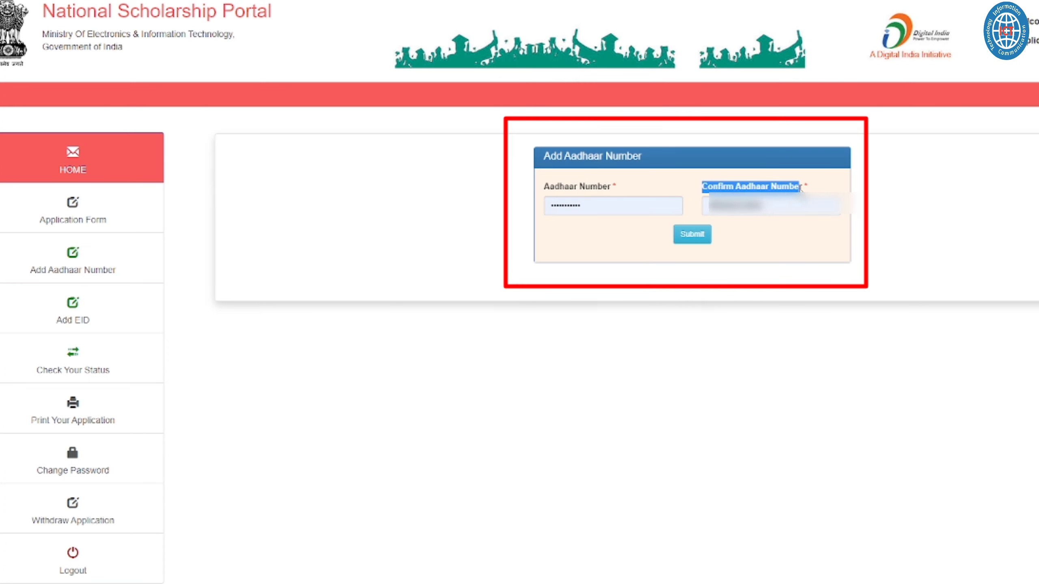
left_click(802, 189)
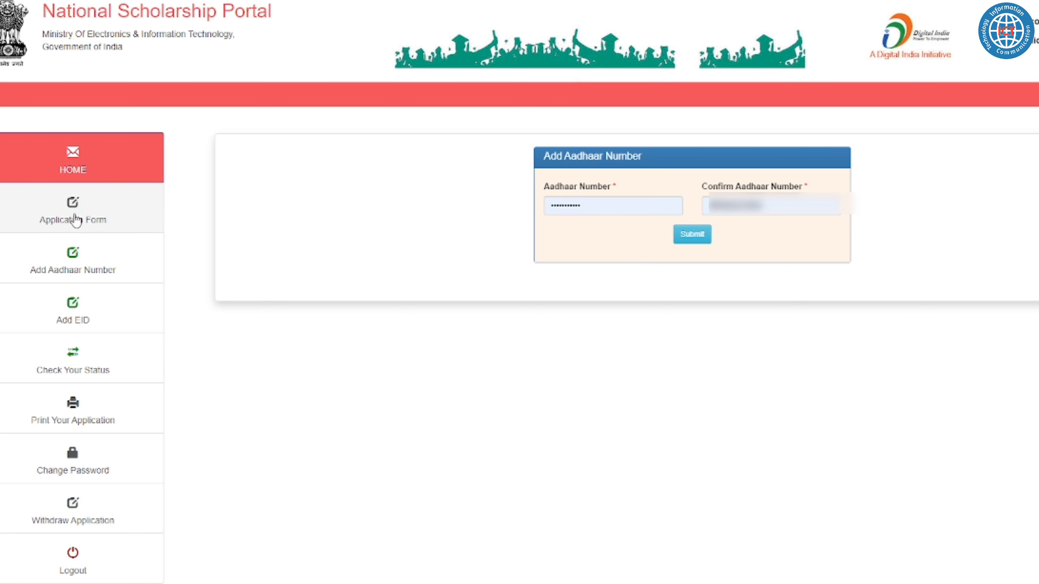
Look through the application form's sections, then go to the Withdraw Application page.
left_click(98, 215)
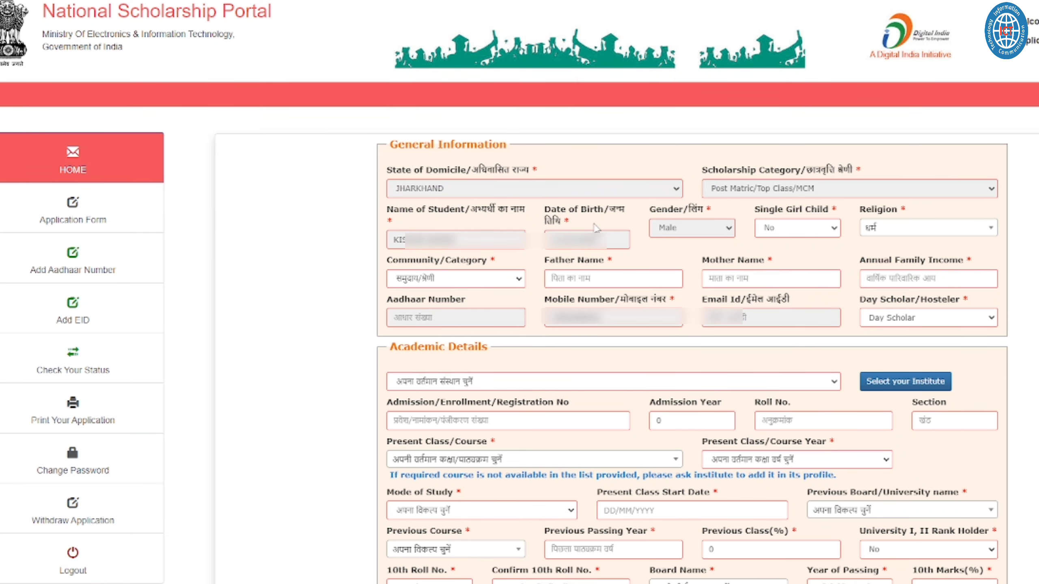
scroll(596, 228, "down", 5)
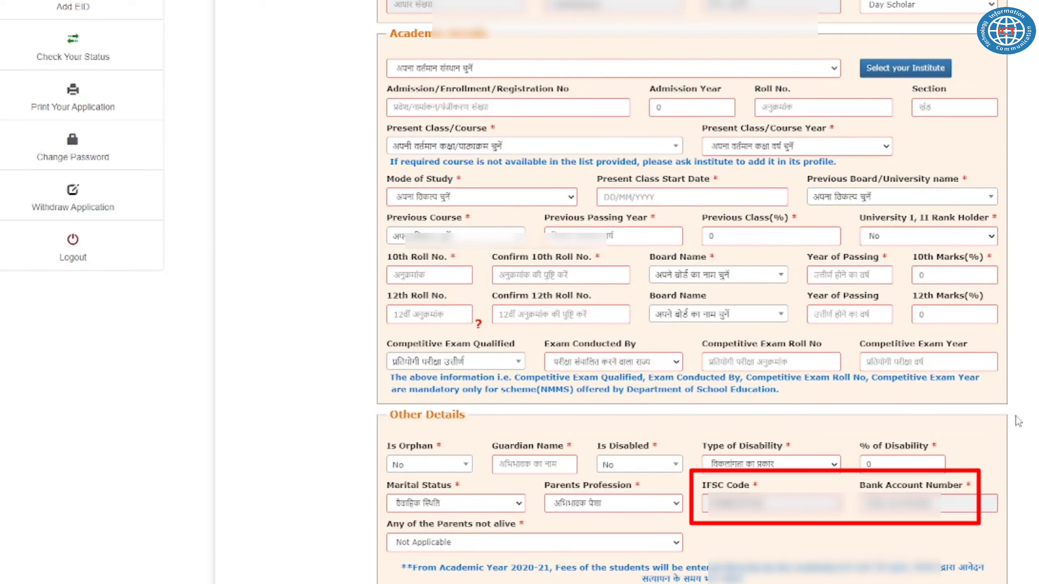
left_click(114, 206)
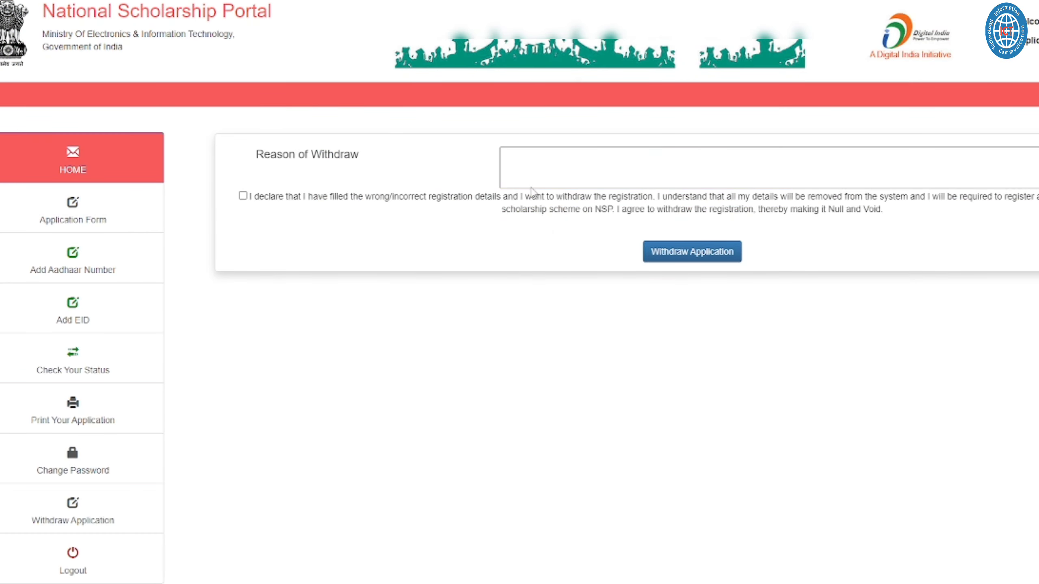
Enter 'dfdf tgv' as the withdrawal reason and tick the declaration without submitting.
left_click(536, 165)
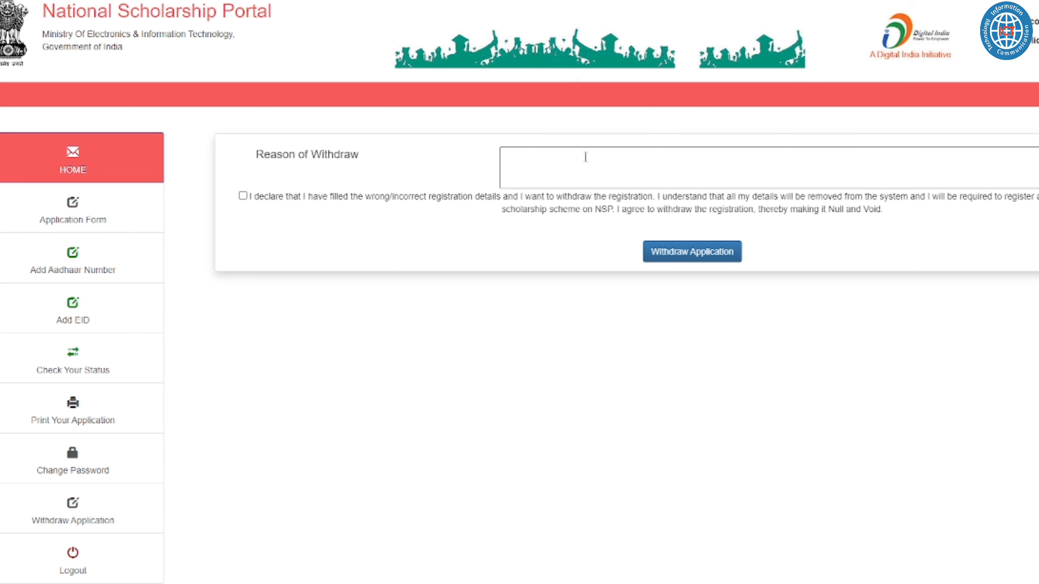
left_click(540, 172)
type("dfdf tgv")
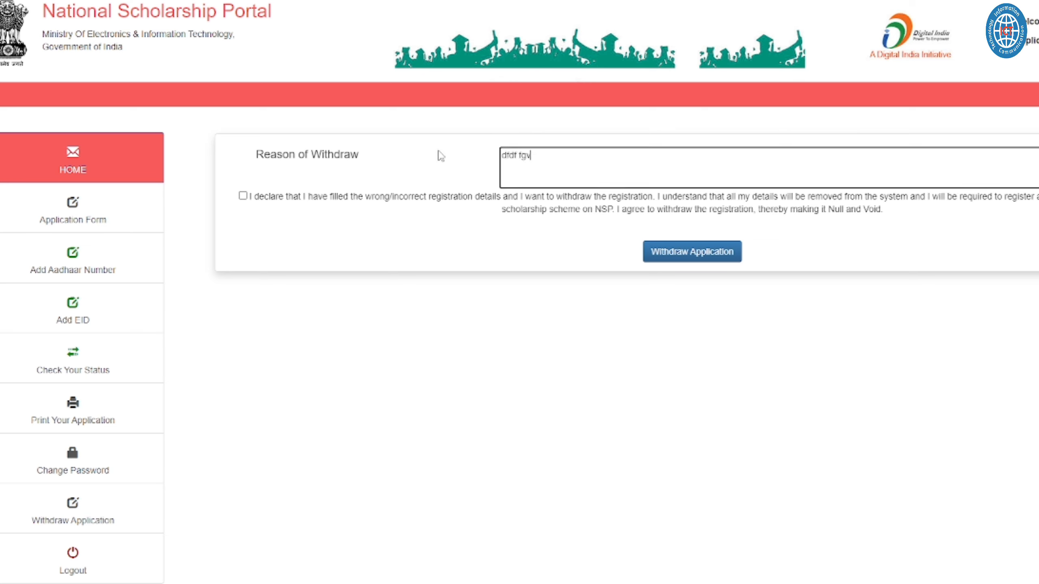
left_click(440, 156)
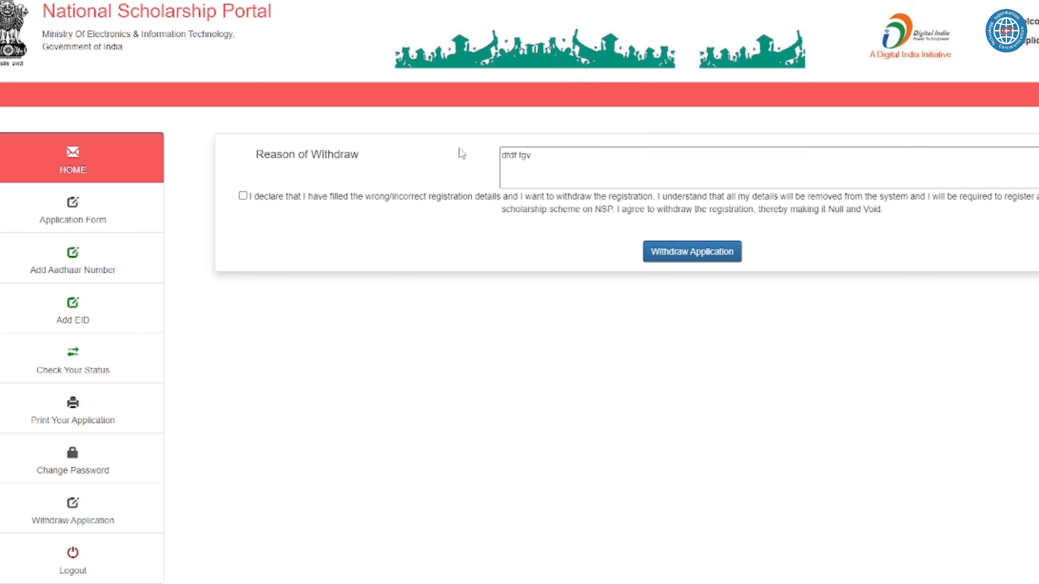
left_click(243, 196)
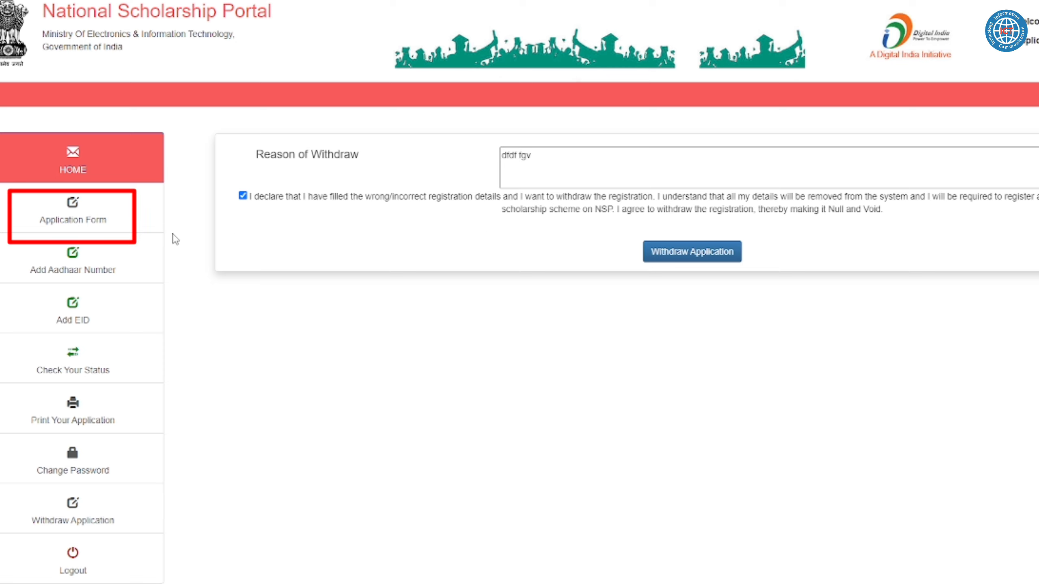
Reopen the application form and keep Single Girl Child set to No.
left_click(94, 219)
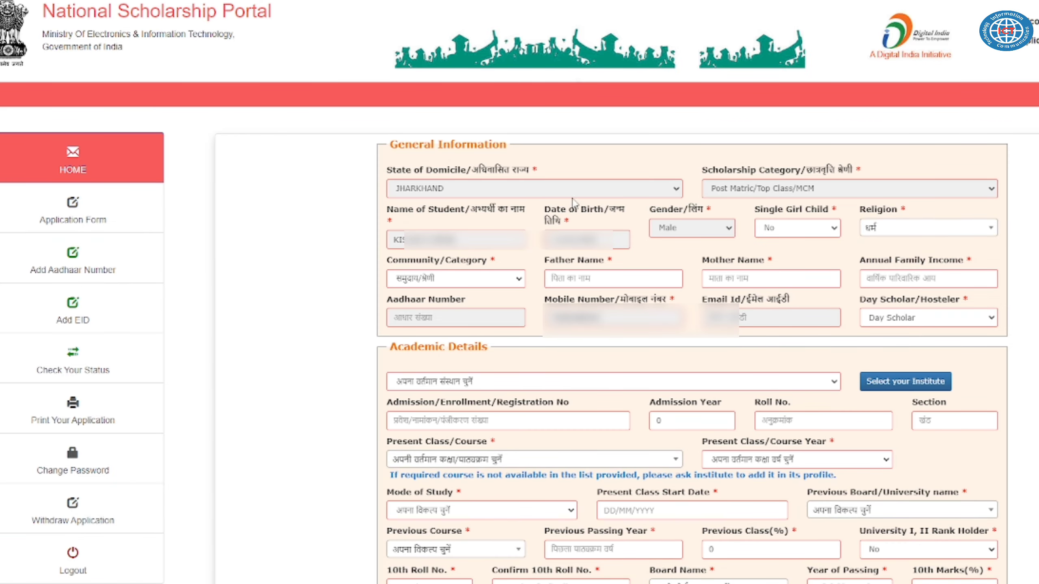
scroll(666, 194, "down", 5)
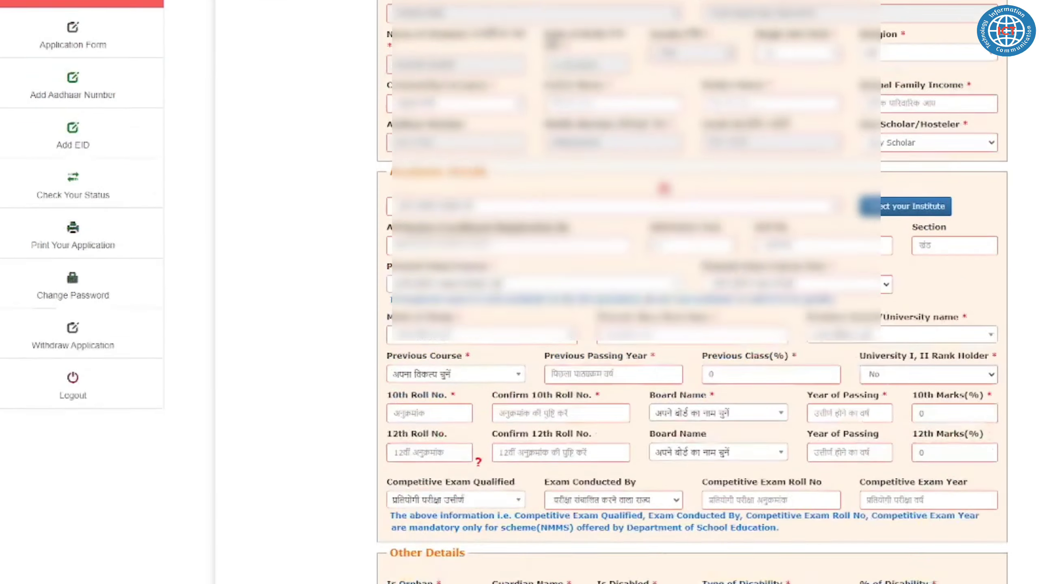
scroll(666, 195, "up", 1)
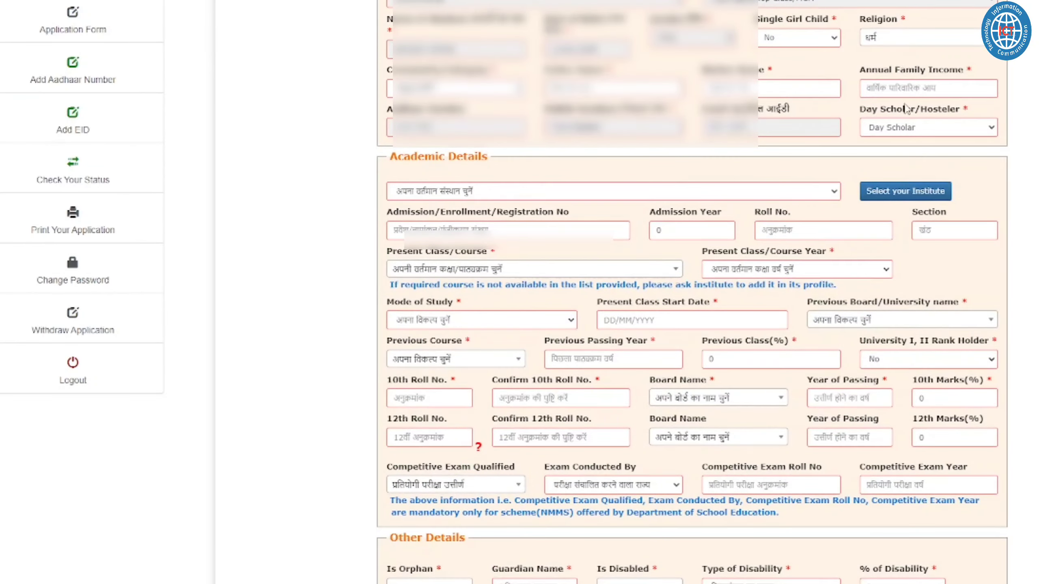
left_click_drag(763, 19, 830, 26)
left_click(819, 59)
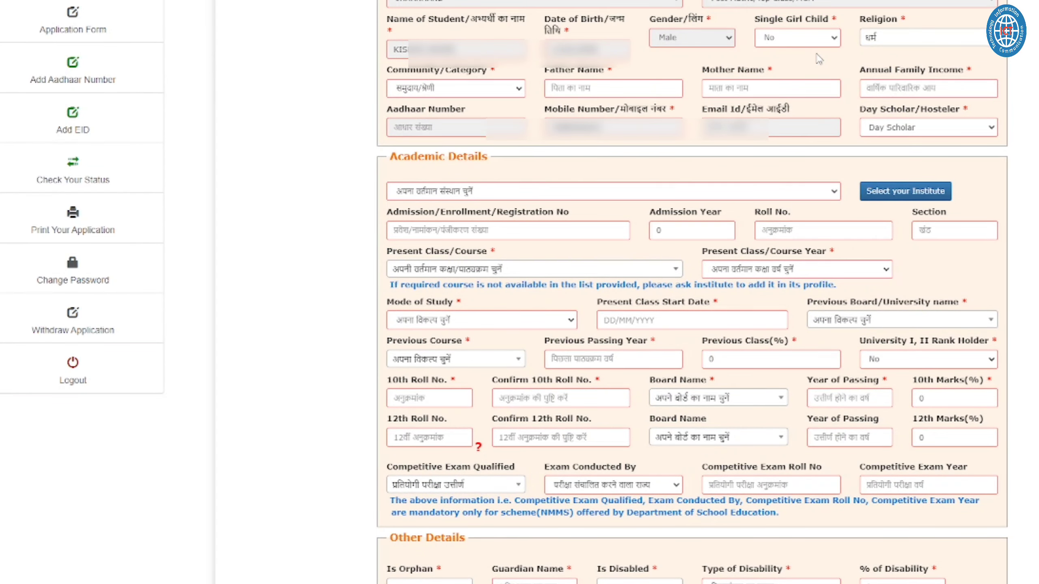
left_click(798, 38)
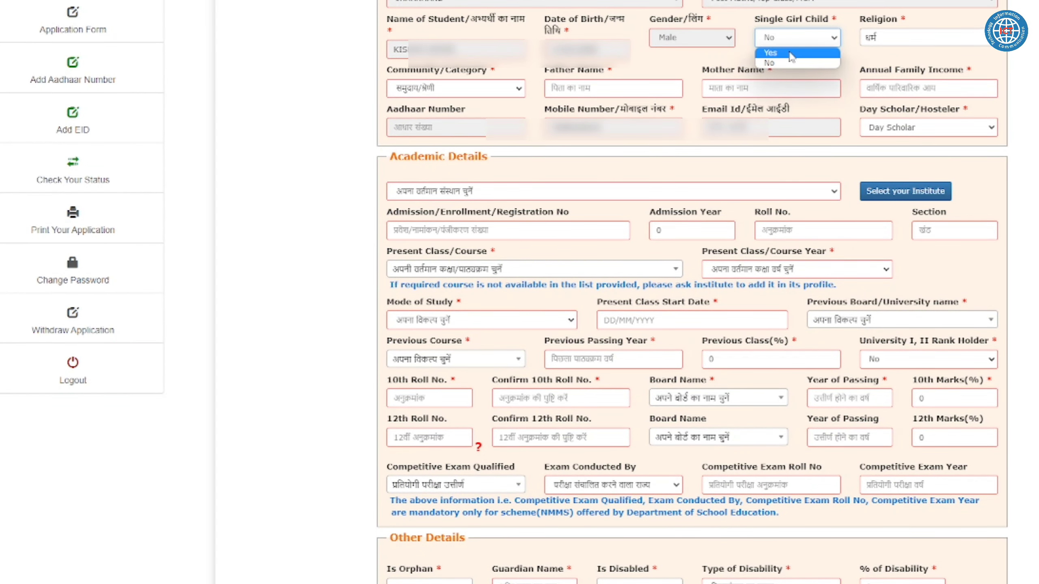
left_click(787, 62)
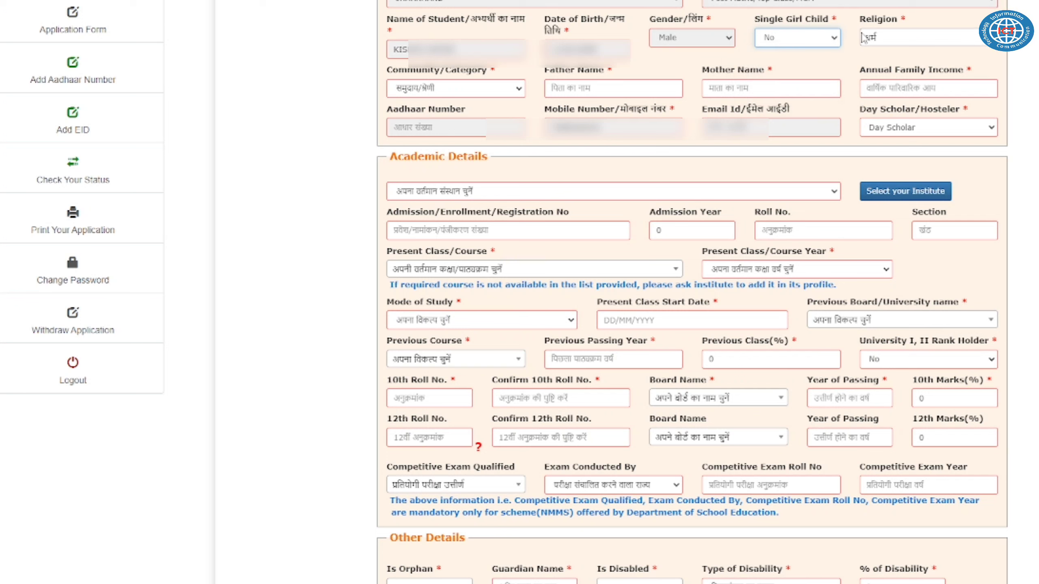
Set Religion to Buddhist and Community/Category to OBC.
left_click_drag(872, 19, 898, 21)
left_click(880, 40)
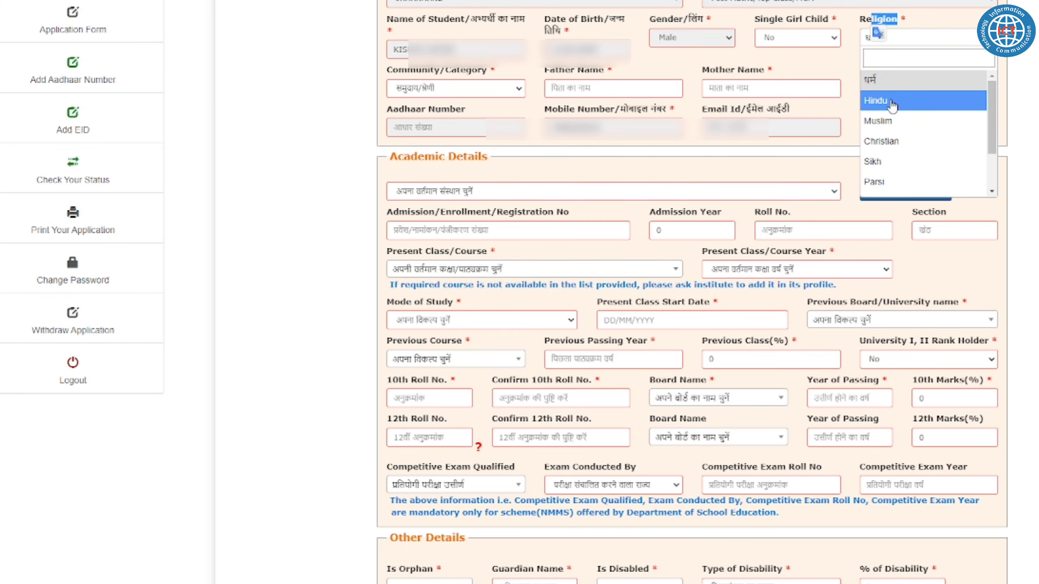
scroll(898, 149, "down", 3)
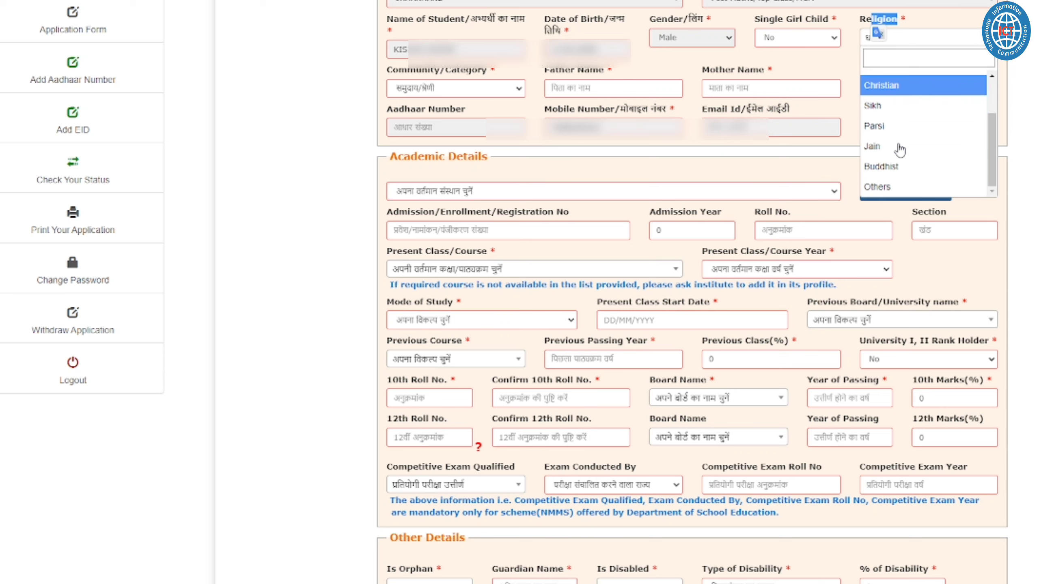
left_click(898, 167)
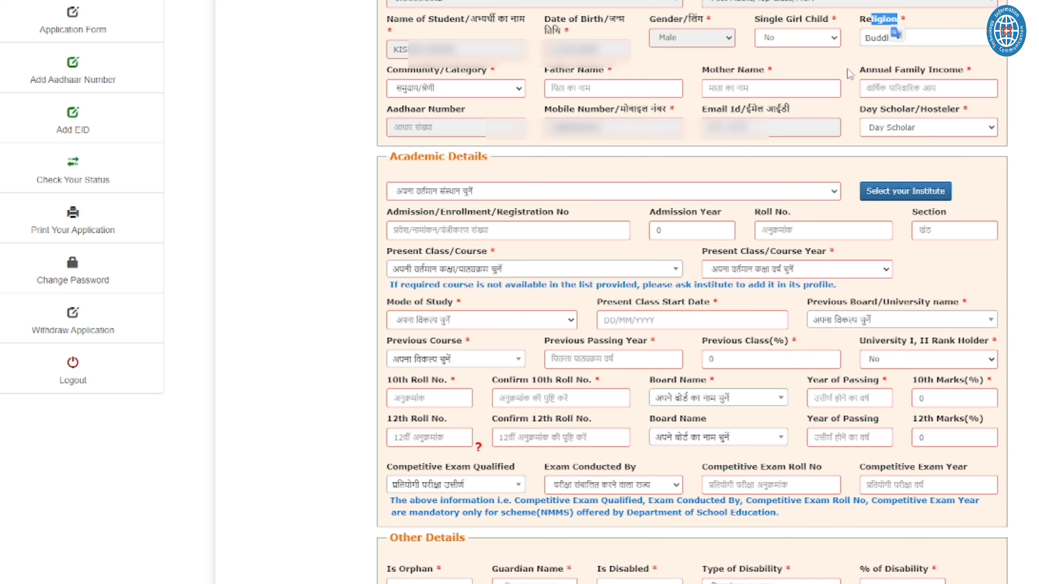
left_click_drag(399, 69, 445, 70)
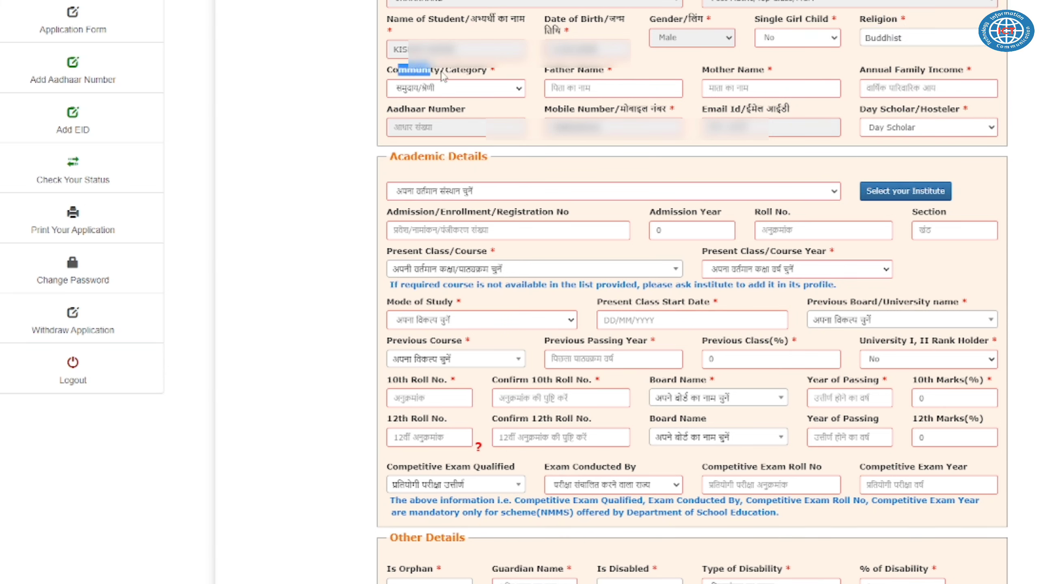
left_click(411, 93)
left_click(422, 135)
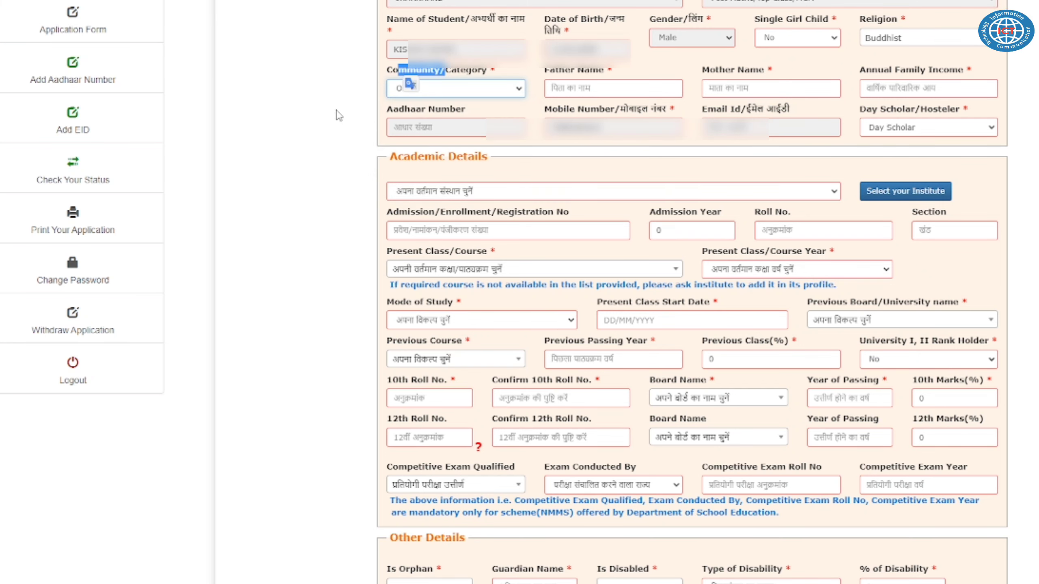
Enter 95000 as Annual Family Income and keep the student a Day Scholar.
left_click_drag(544, 71, 588, 67)
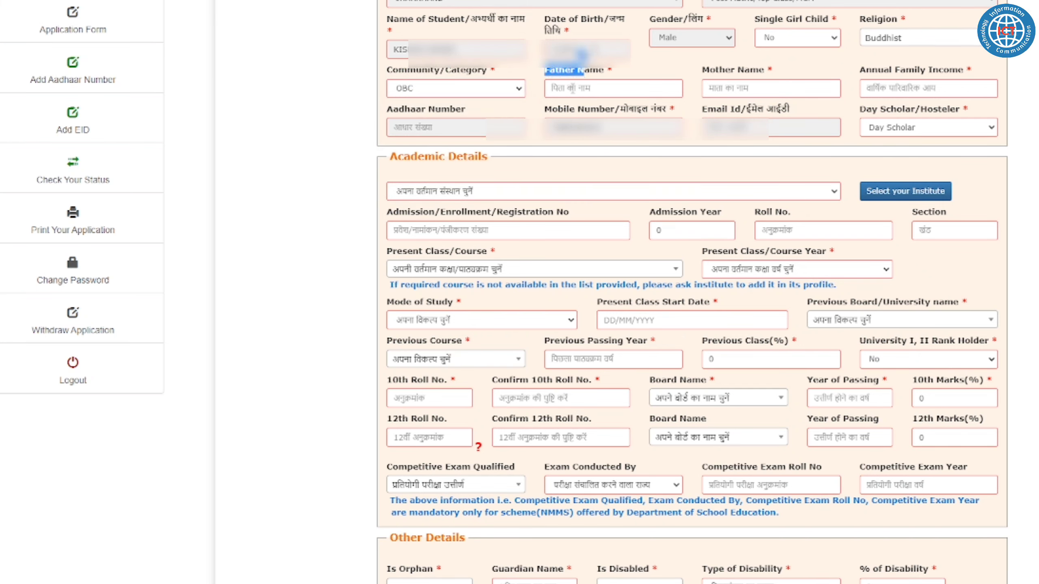
left_click(714, 74)
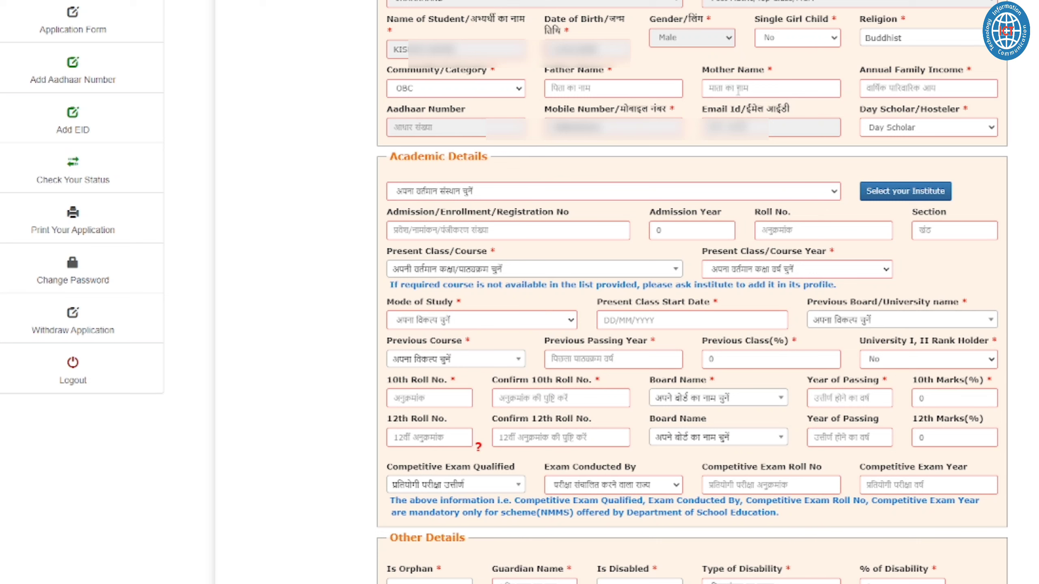
left_click_drag(873, 74, 932, 74)
left_click(885, 92)
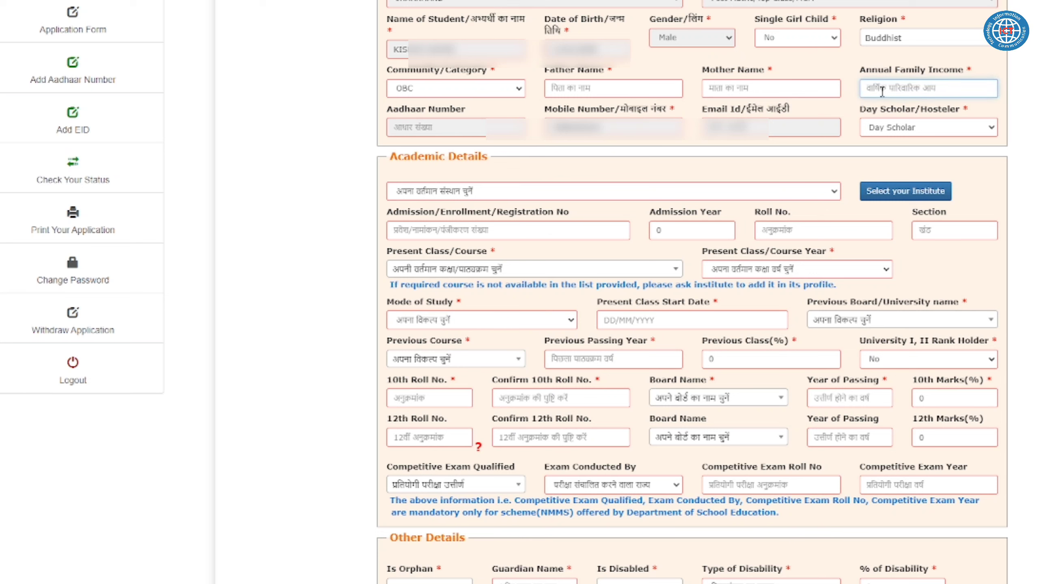
type("95000")
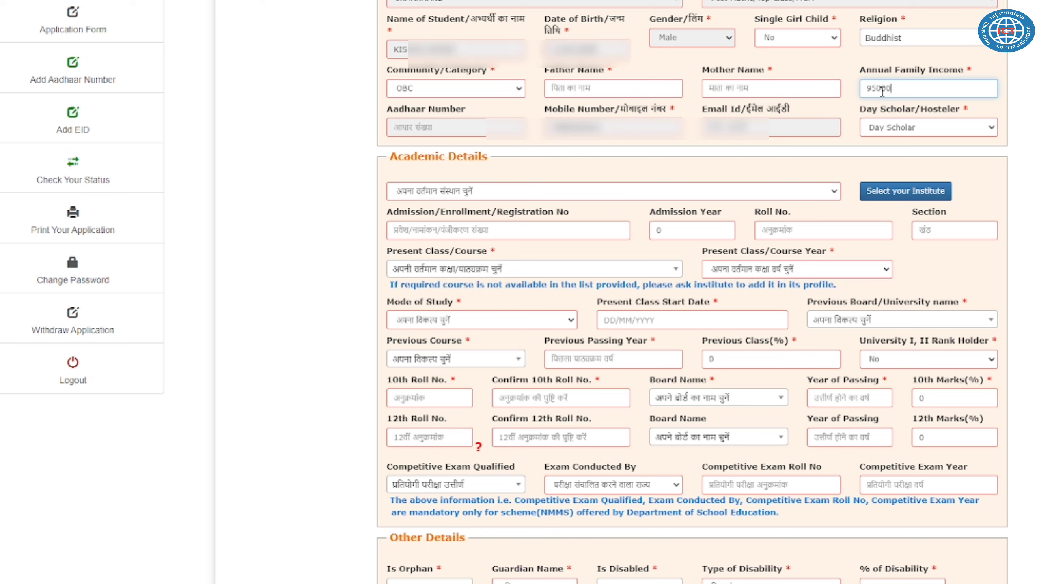
left_click_drag(865, 73, 925, 73)
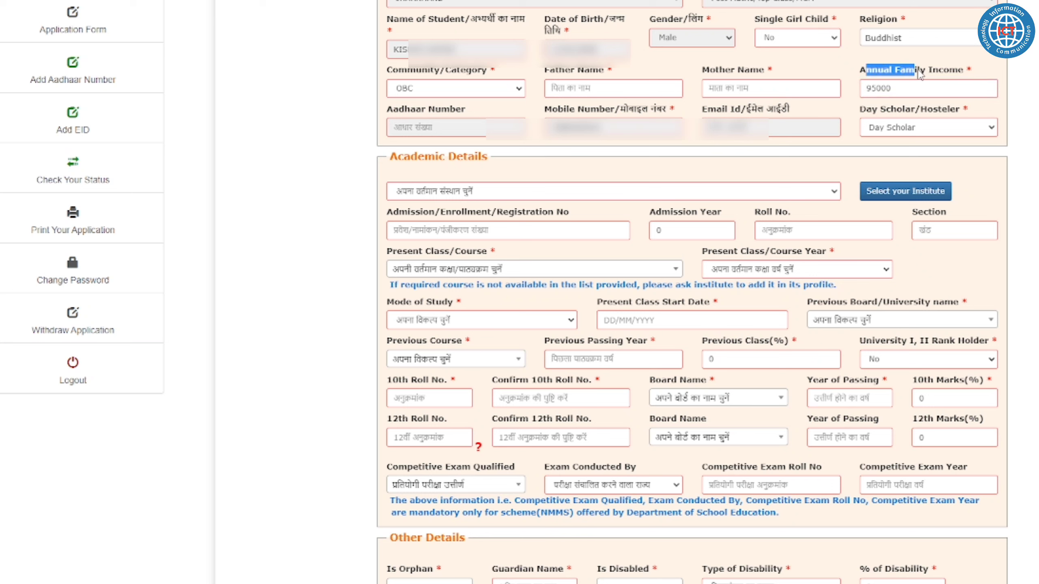
left_click(854, 69)
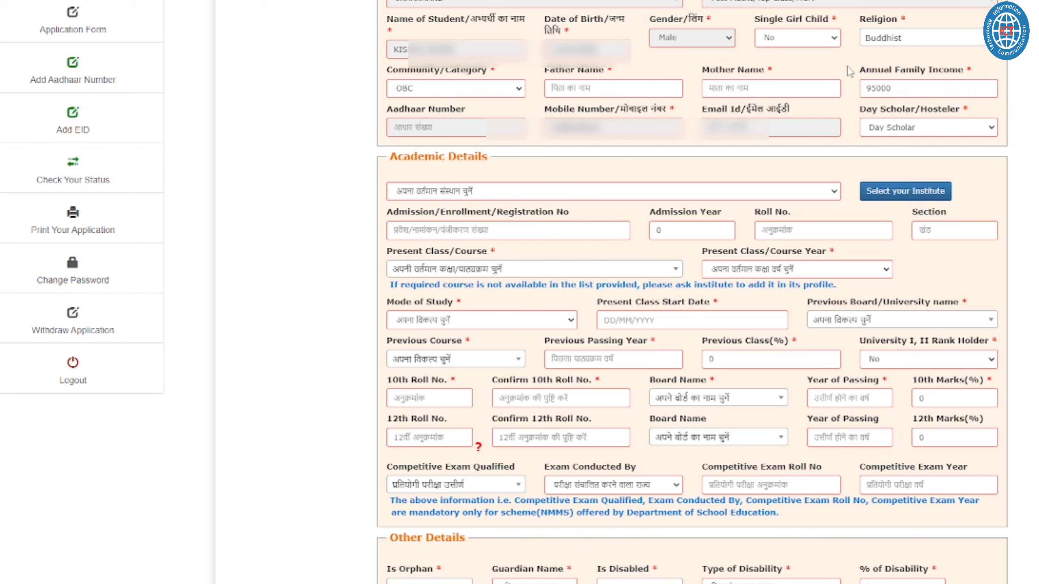
left_click(893, 131)
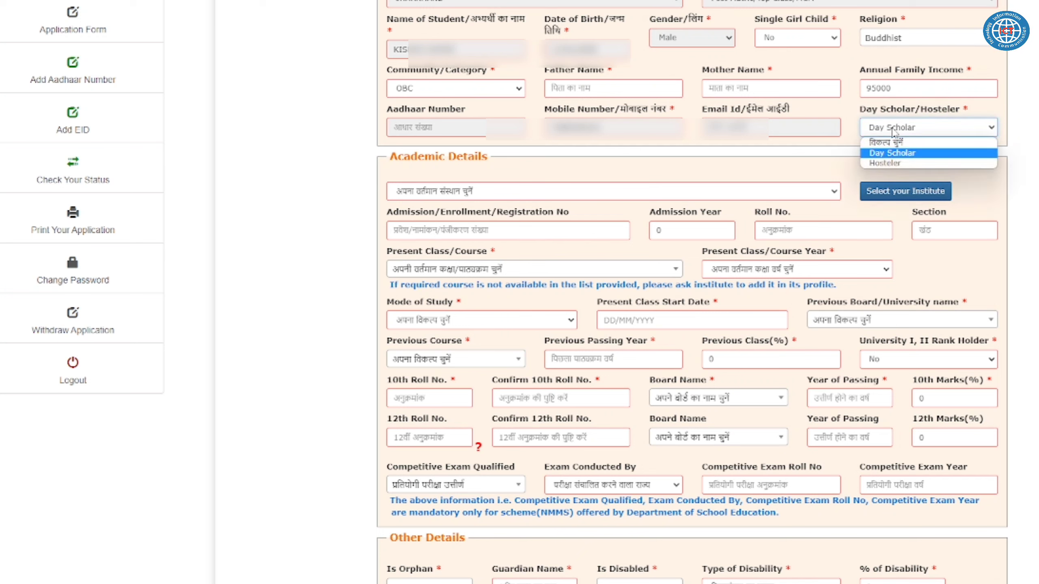
left_click(888, 153)
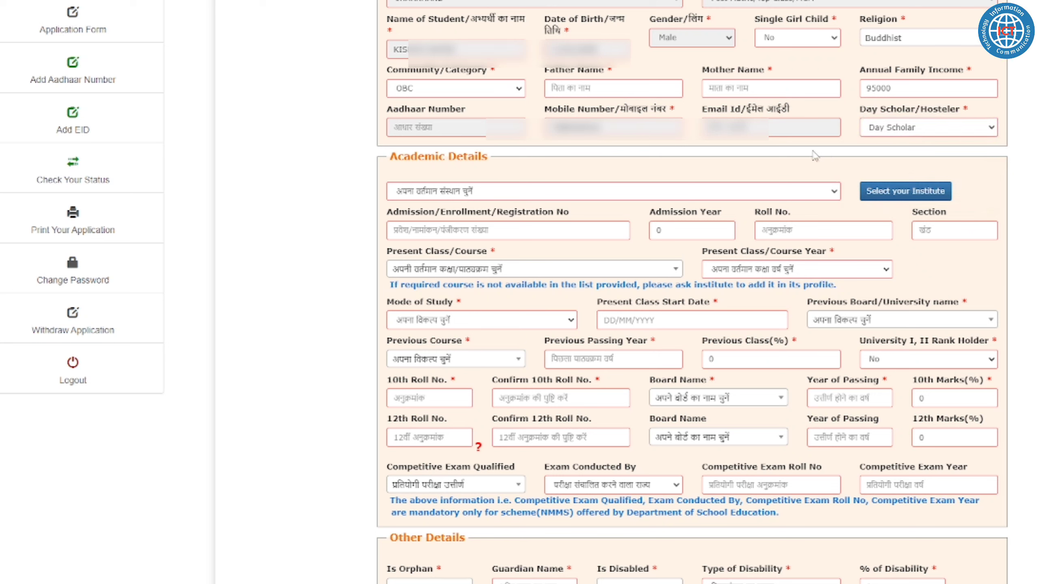
Open the Select your Institute dialog from Academic Details and expand the Institution State list.
left_click(517, 192)
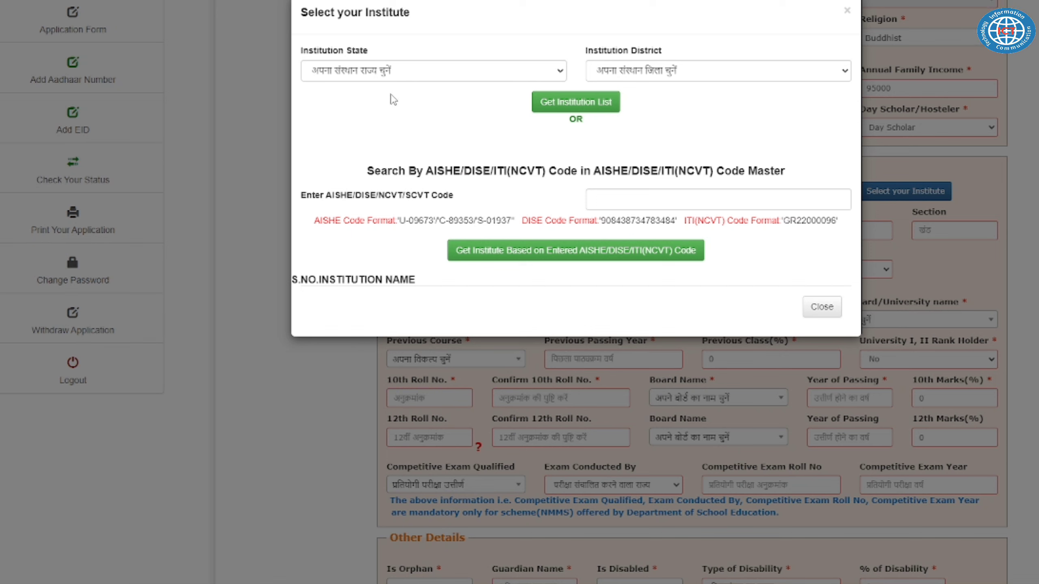
left_click_drag(319, 52, 368, 47)
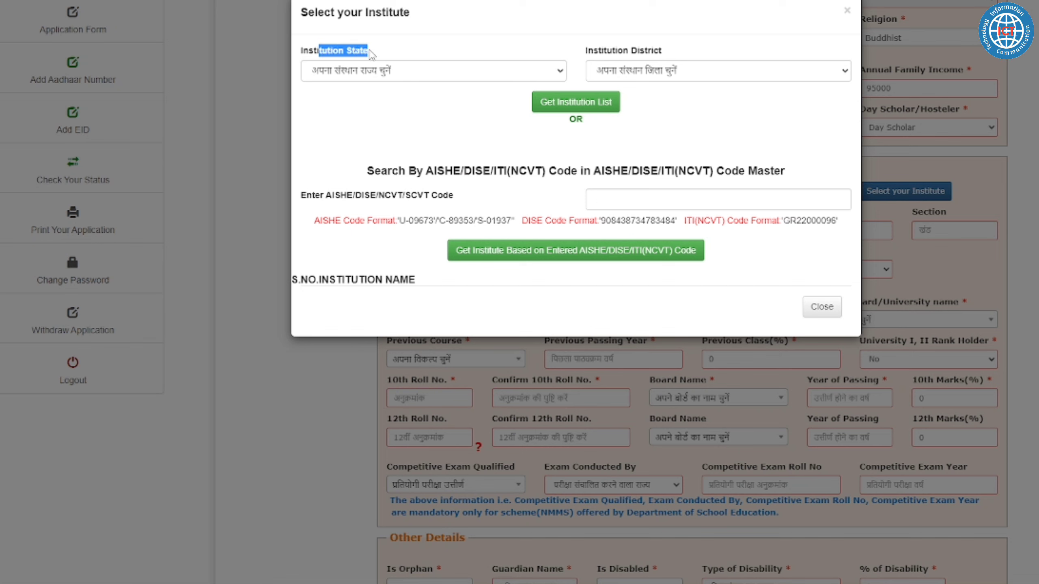